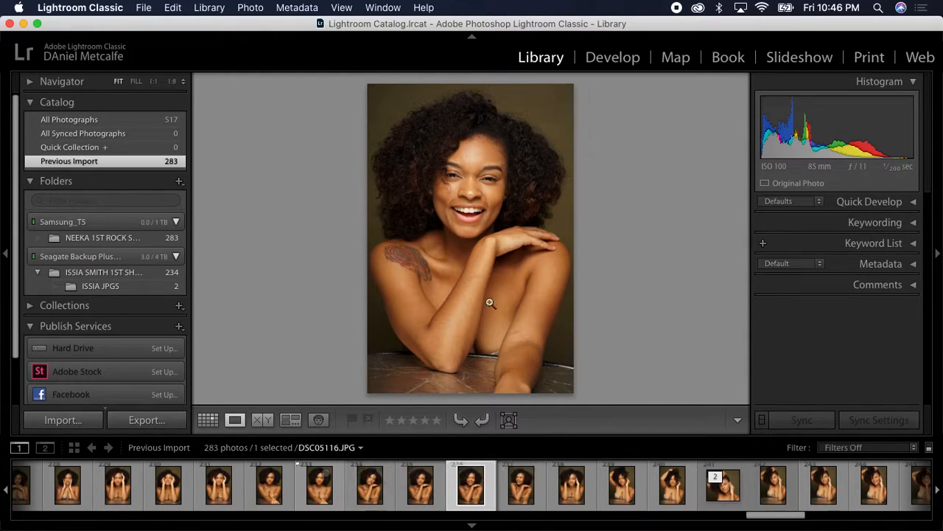
Open the selected portrait DSC05116.JPG in Photoshop CC 2019 as a copy with Lightroom adjustments and switch to Photoshop.
right_click(499, 171)
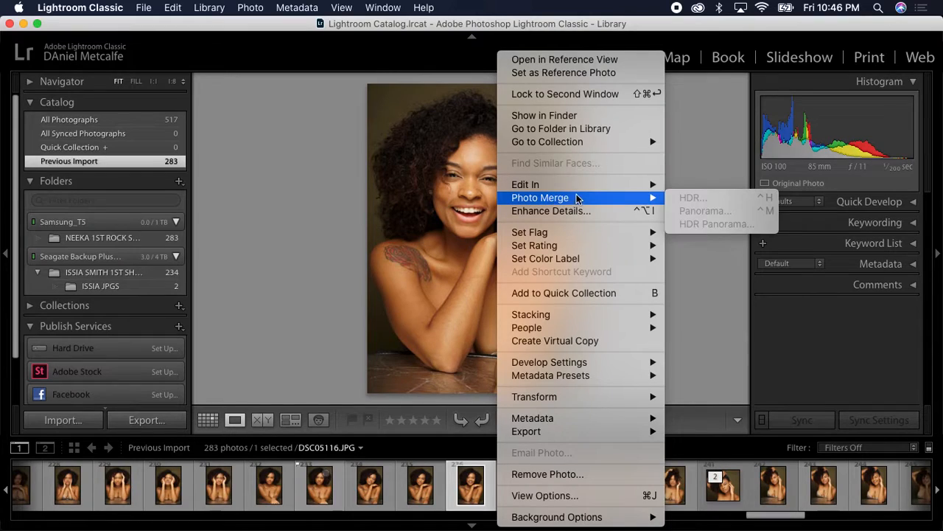
mouse_move(620, 189)
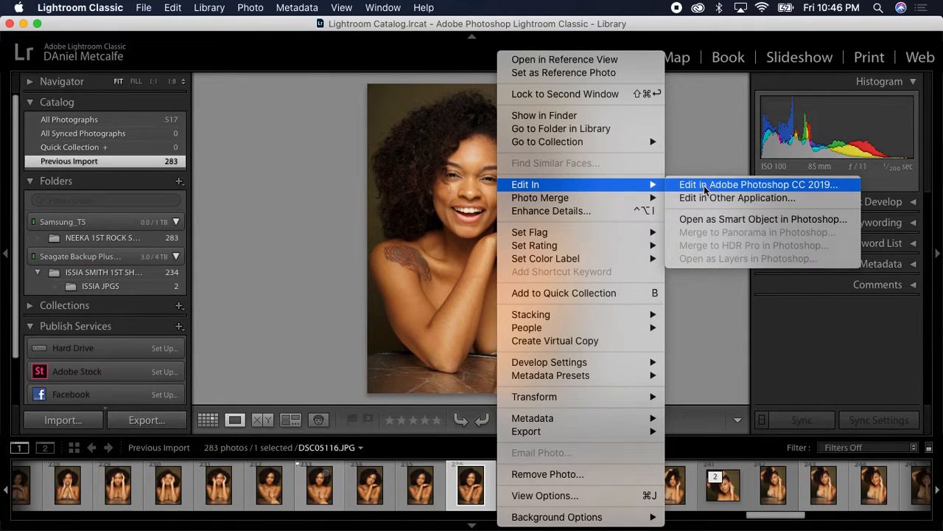
click(763, 185)
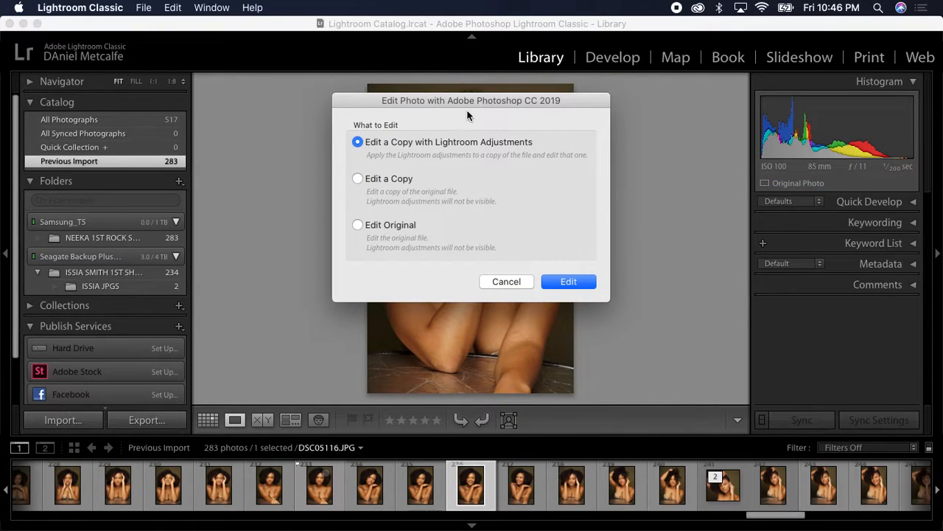
click(568, 282)
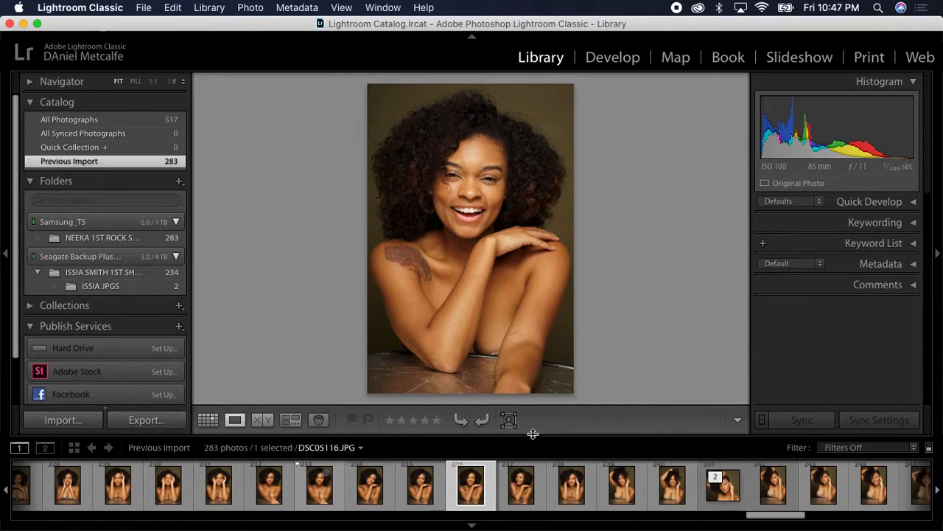
mouse_move(464, 527)
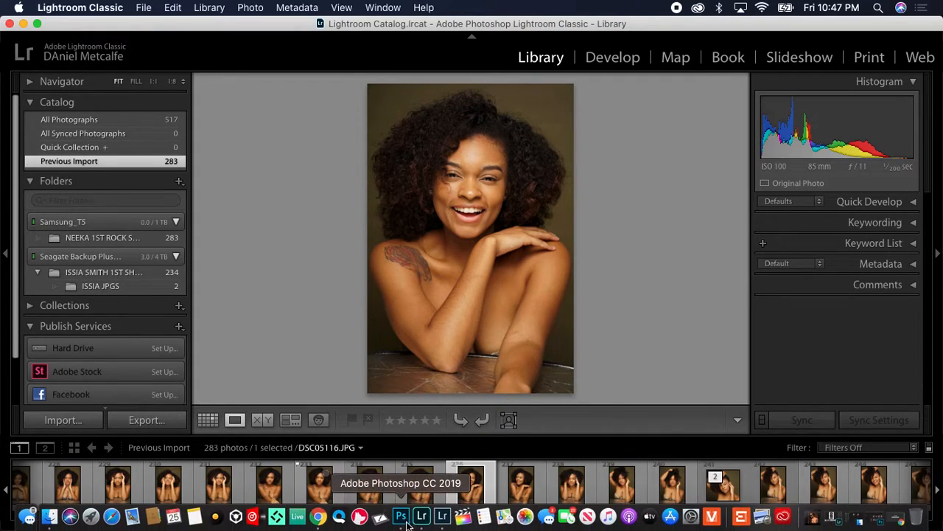
click(400, 518)
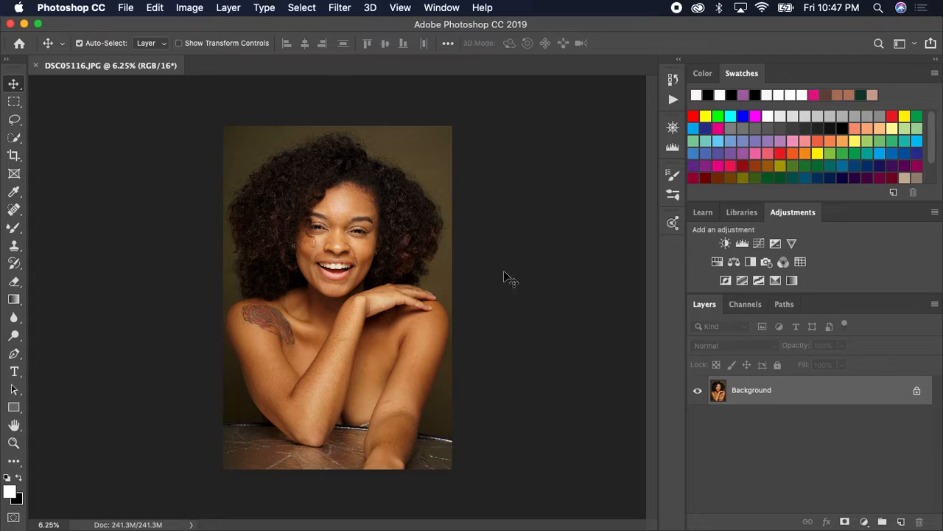
Convert the locked background into a regular layer named Layer 0 and duplicate it.
double_click(844, 395)
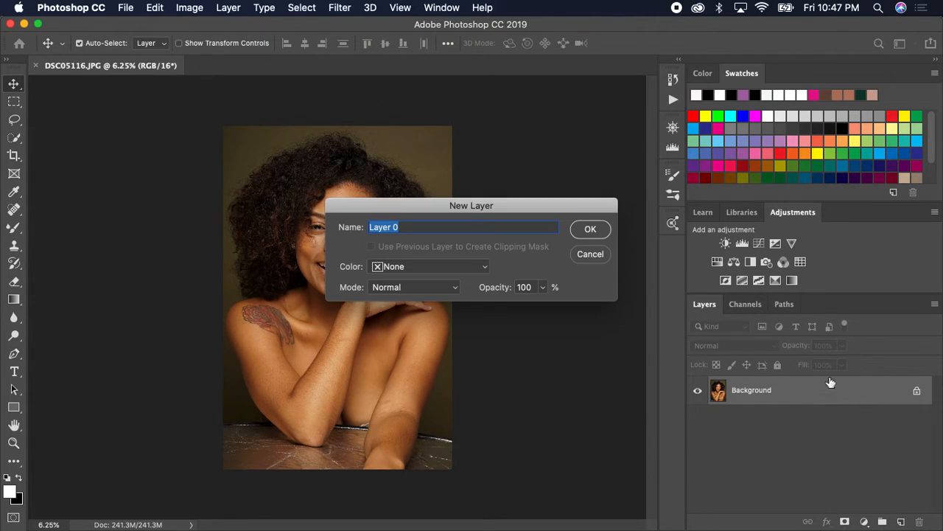
click(590, 229)
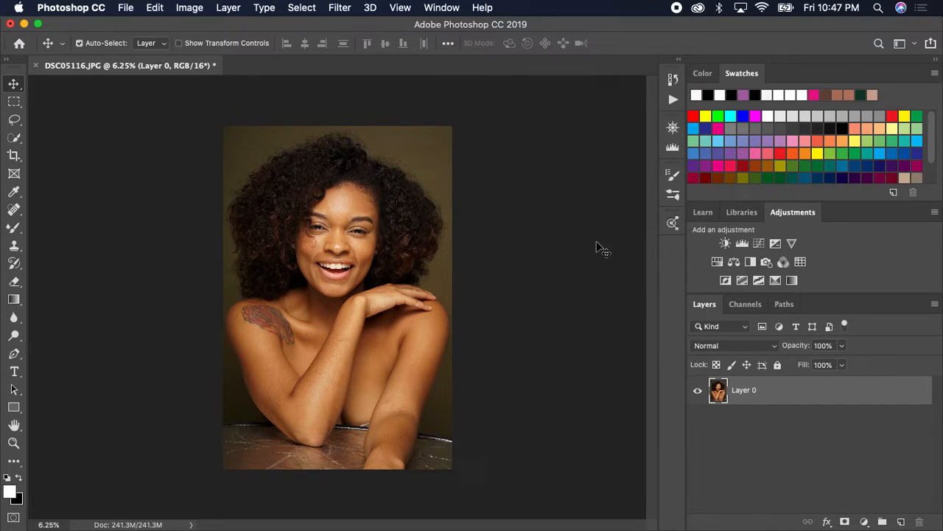
key(super+j)
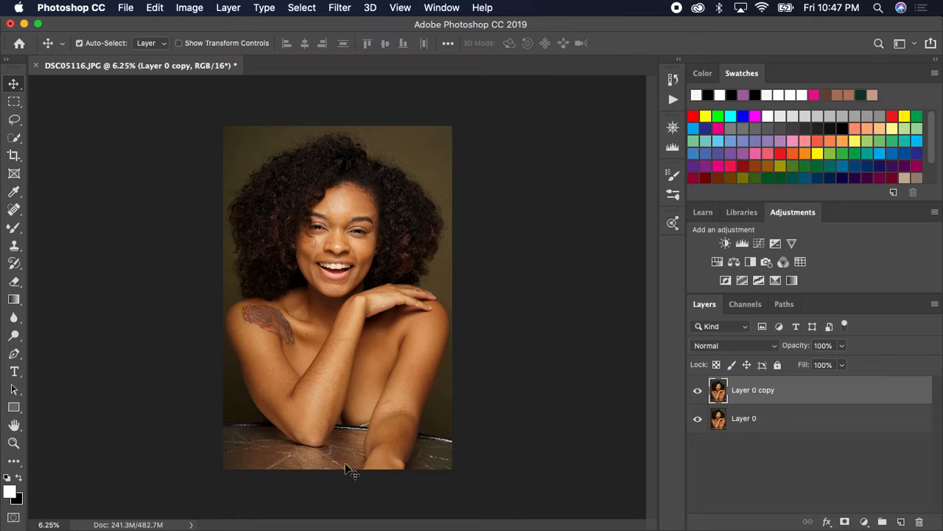
Crop the lower part of the photo so the table below the woman's elbows is cut off.
click(14, 155)
drag(338, 469, 335, 453)
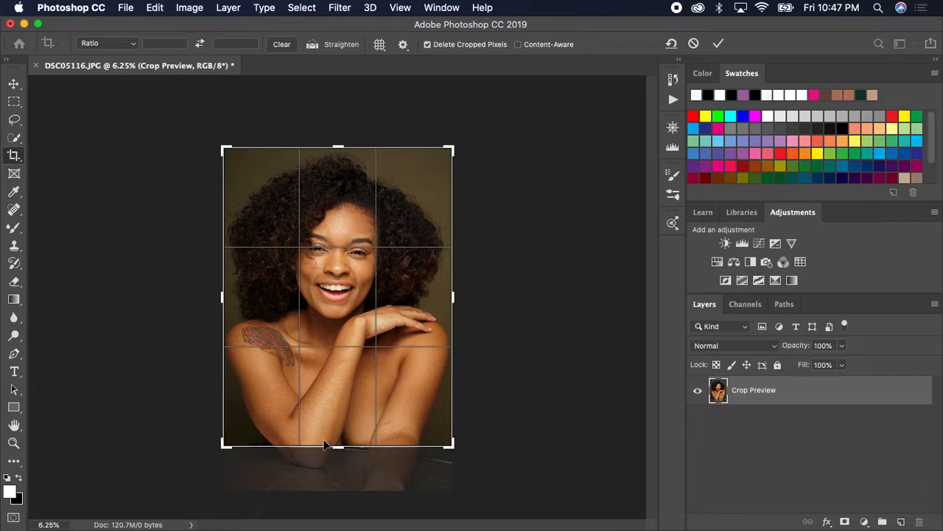
key(Return)
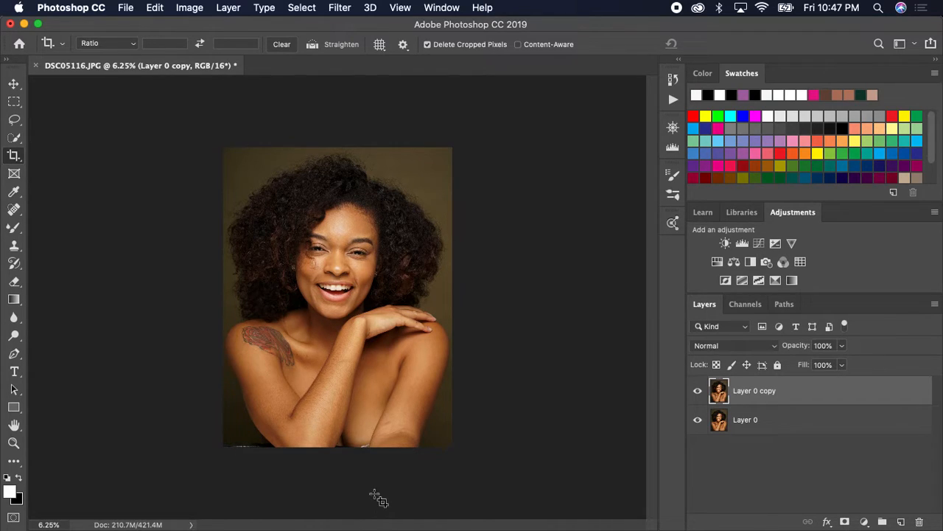
Examine the portrait's face, skin, arms and hair outline up close at 25% magnification.
key(super+equal)
key(super+equal)
key(super+equal)
key(super+equal)
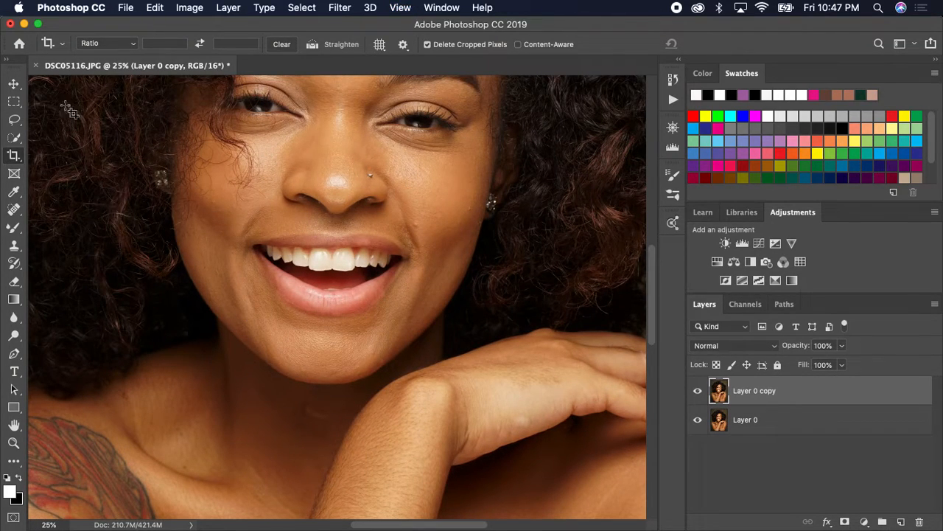
scroll(346, 250, up, 5)
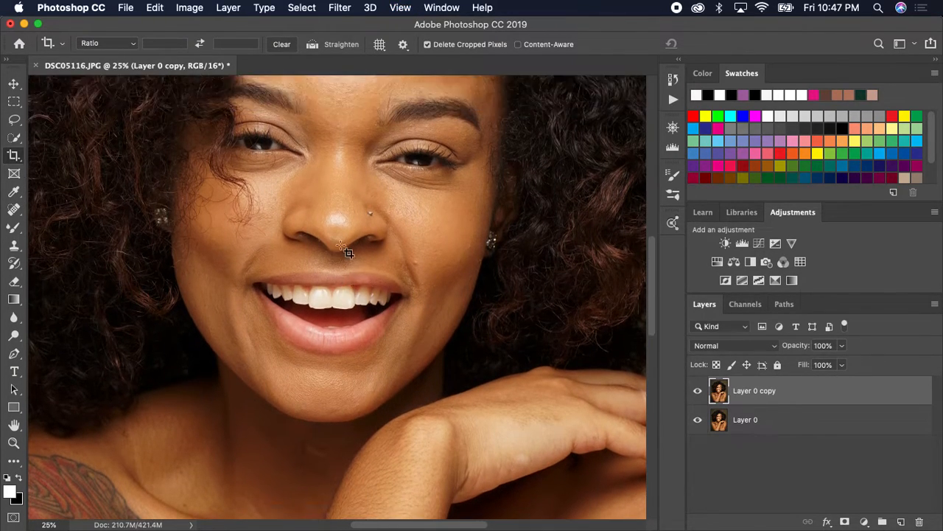
scroll(342, 247, up, 5)
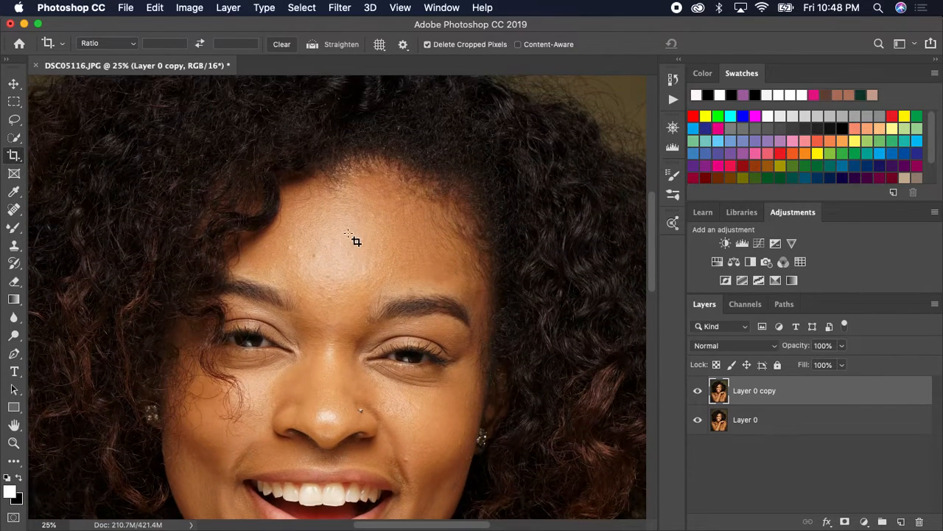
scroll(361, 236, down, 2)
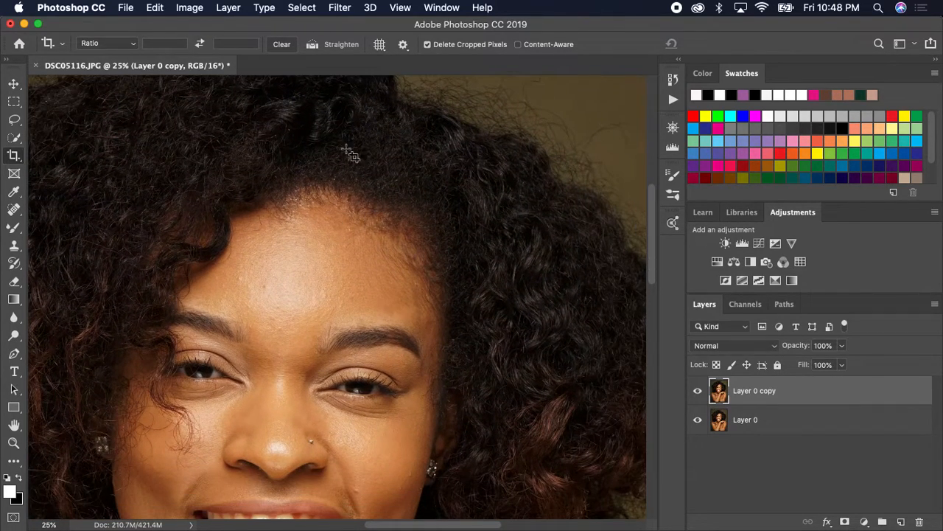
scroll(352, 160, up, 2)
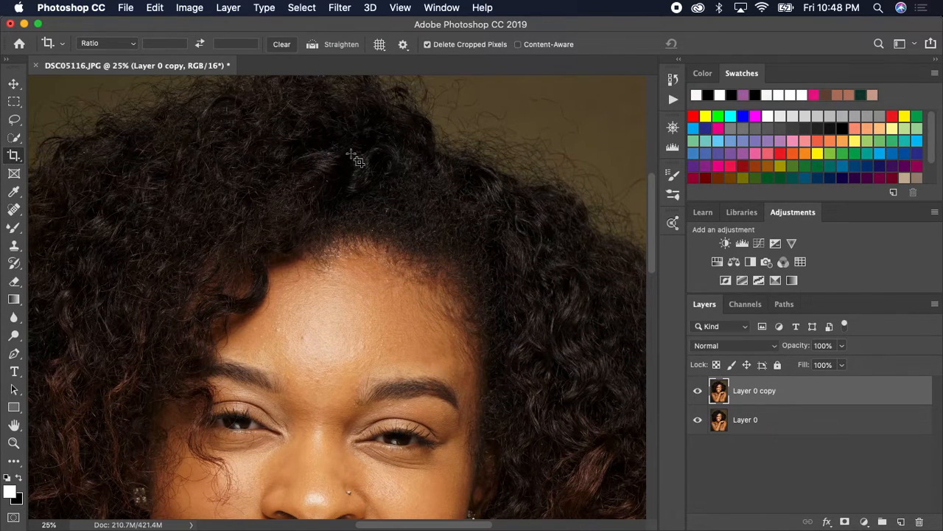
key(super+0)
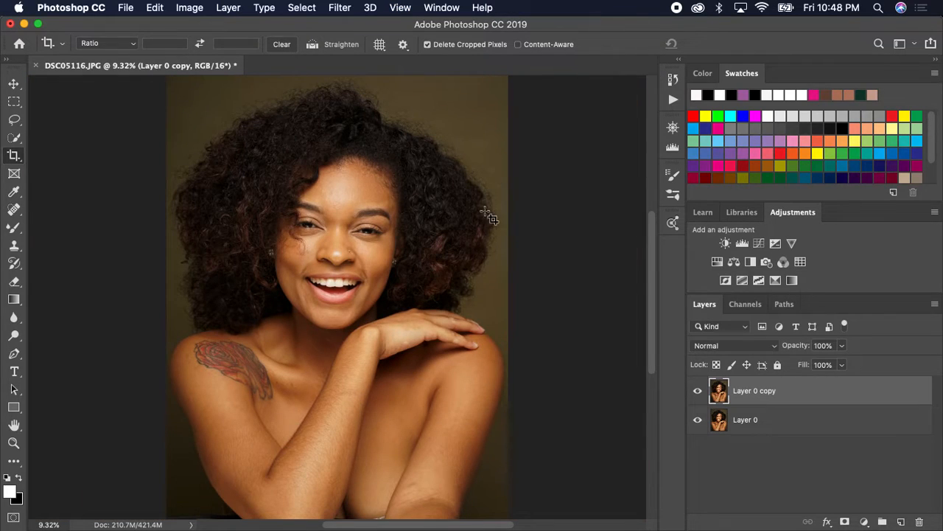
key(super+plus)
key(super+plus)
key(super+plus)
key(super+plus)
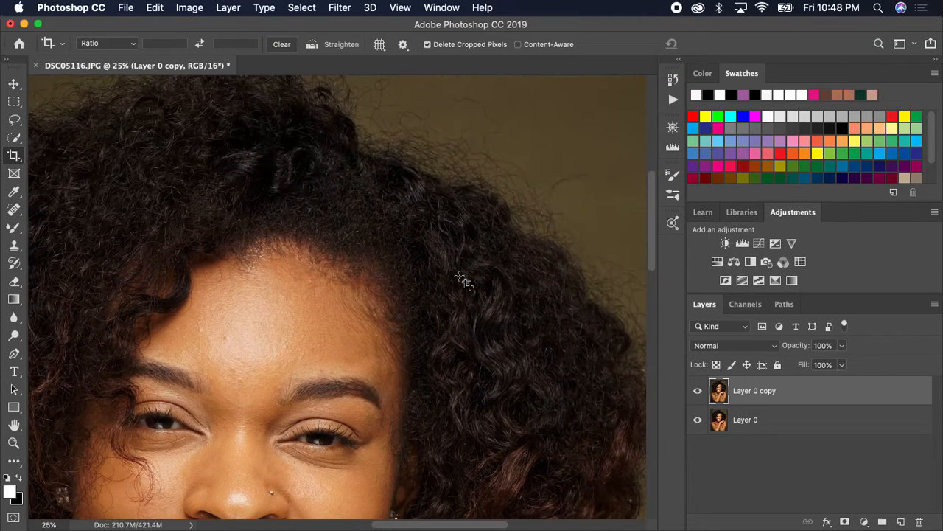
scroll(464, 281, down, 10)
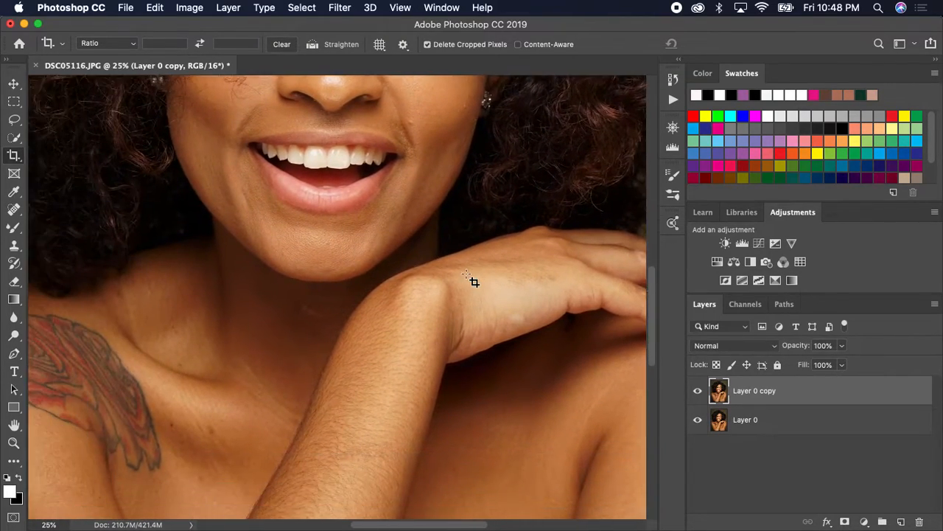
scroll(474, 282, down, 8)
scroll(474, 280, up, 15)
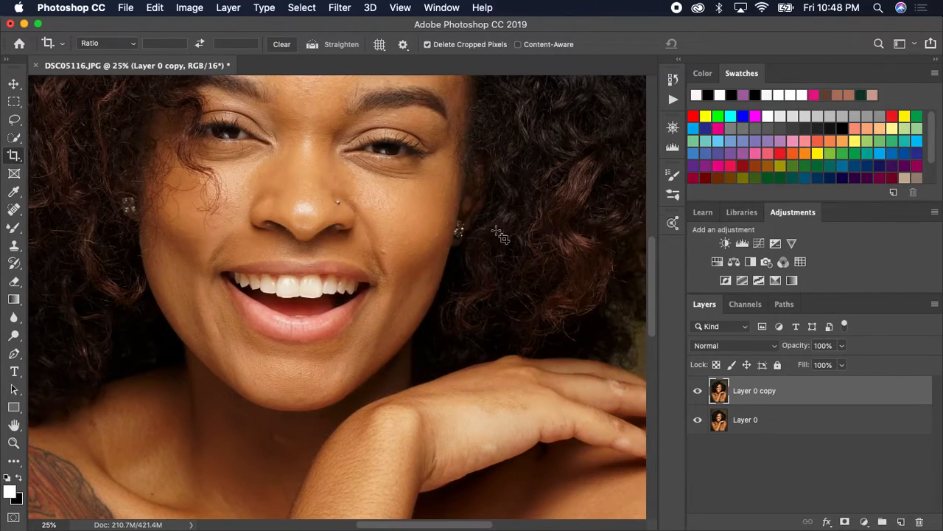
With the Clone Stamp tool and an 80 px brush, paint sampled backdrop over the flyaway hairs beside the upper right of the hair.
scroll(492, 245, up, 10)
scroll(492, 246, right, 8)
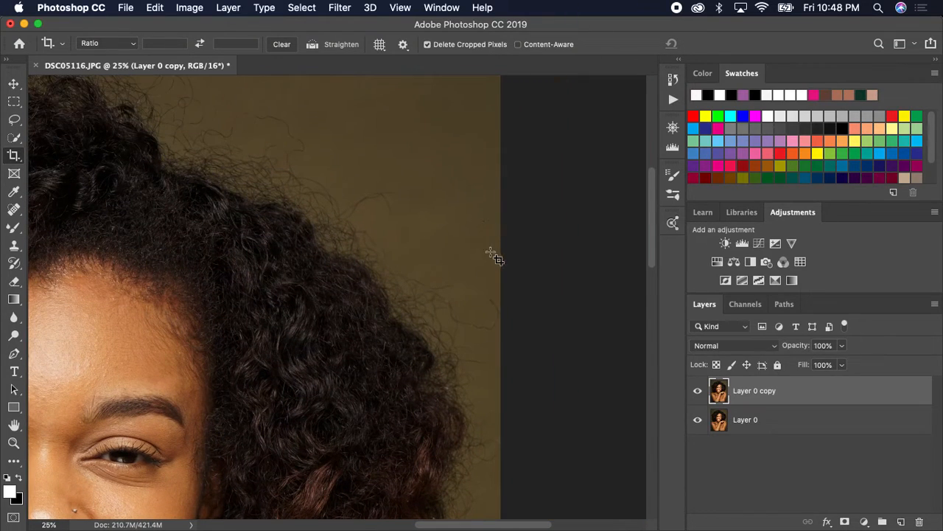
click(14, 246)
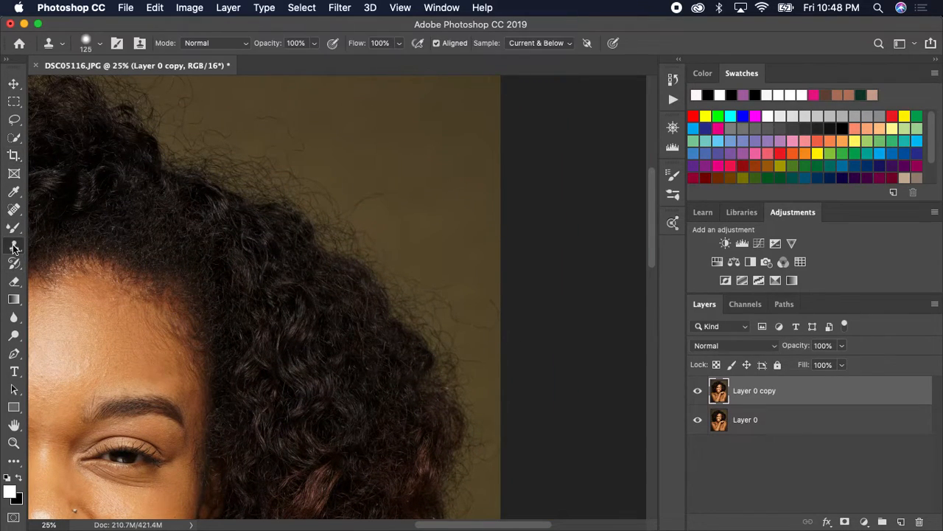
right_click(14, 248)
click(58, 246)
key(bracketleft)
key(bracketleft)
key(bracketleft)
alt+click(405, 175)
mouse_move(396, 184)
mouse_down()
mouse_move(391, 206)
mouse_move(369, 188)
mouse_move(371, 200)
mouse_move(348, 203)
mouse_move(379, 238)
mouse_move(360, 211)
mouse_up()
alt+click(374, 183)
alt+click(370, 198)
alt+click(383, 227)
click(380, 241)
alt+click(387, 186)
mouse_move(382, 196)
mouse_down()
mouse_move(361, 211)
mouse_move(348, 201)
mouse_move(361, 211)
mouse_up()
alt+click(374, 192)
alt+click(361, 196)
drag(352, 204, 339, 203)
drag(327, 198, 318, 192)
mouse_move(342, 208)
mouse_down()
mouse_move(362, 234)
mouse_move(332, 223)
mouse_move(285, 168)
mouse_move(335, 208)
mouse_up()
Clone clean backdrop over the stray hairs along the upper right slope of the hair, starting near the crown.
mouse_move(311, 137)
mouse_down()
mouse_move(314, 120)
mouse_move(312, 132)
mouse_move(261, 114)
mouse_move(302, 143)
mouse_move(285, 145)
mouse_move(278, 139)
mouse_move(308, 147)
mouse_move(293, 152)
mouse_move(268, 130)
mouse_move(290, 136)
mouse_move(291, 162)
mouse_move(265, 162)
mouse_move(290, 170)
mouse_move(269, 119)
mouse_up()
alt+click(285, 101)
mouse_move(261, 122)
mouse_down()
mouse_move(231, 129)
mouse_move(270, 167)
mouse_move(216, 139)
mouse_move(256, 169)
mouse_move(291, 176)
mouse_move(270, 180)
mouse_move(217, 157)
mouse_move(294, 184)
mouse_move(321, 201)
mouse_move(332, 224)
mouse_move(302, 201)
mouse_move(391, 260)
mouse_move(329, 217)
mouse_up()
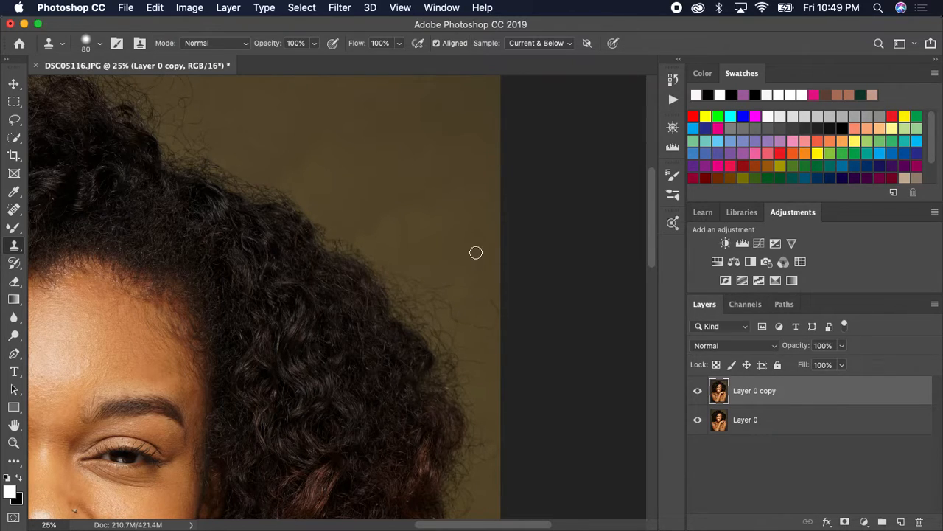
Clone clean backdrop over the stray hairs between the outer right side of the hair and the photo's right border.
alt+click(485, 282)
mouse_move(493, 296)
mouse_down()
mouse_move(492, 319)
mouse_move(468, 293)
mouse_move(452, 296)
mouse_move(431, 279)
mouse_move(447, 295)
mouse_move(400, 269)
mouse_move(478, 322)
mouse_up()
alt+click(460, 279)
mouse_move(468, 298)
mouse_down()
mouse_move(447, 310)
mouse_move(411, 291)
mouse_move(415, 309)
mouse_move(460, 337)
mouse_move(474, 361)
mouse_up()
mouse_move(488, 354)
mouse_down()
mouse_move(439, 337)
mouse_move(398, 301)
mouse_move(379, 259)
mouse_move(339, 236)
mouse_move(310, 156)
mouse_up()
Clone clean backdrop over the loose strands in the dip just right of the crown of the hair.
scroll(334, 170, left, 5)
scroll(339, 164, up, 10)
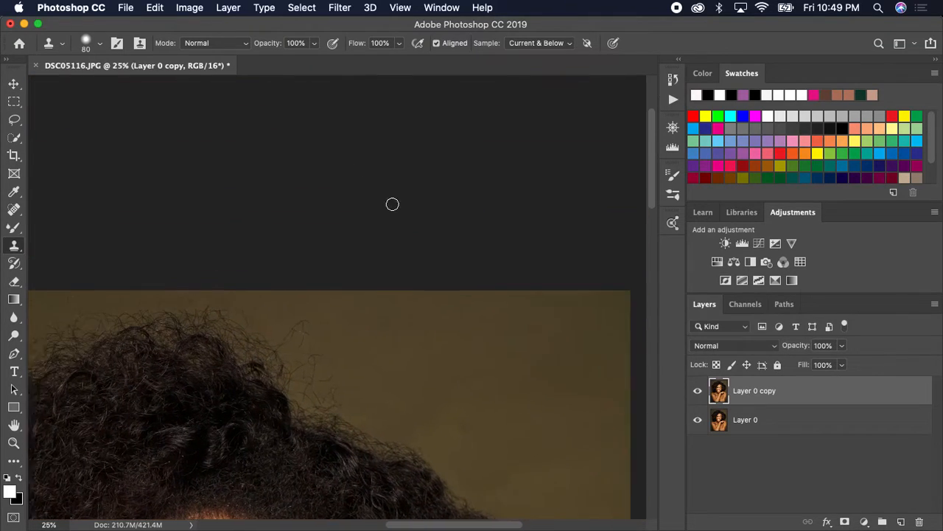
scroll(391, 202, down, 8)
scroll(377, 255, up, 5)
scroll(382, 216, left, 3)
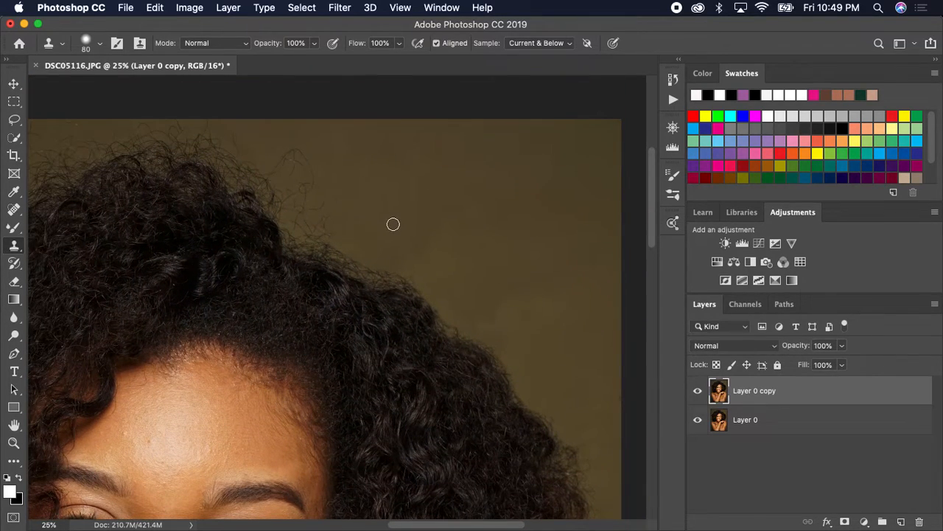
click(404, 225)
mouse_move(377, 268)
mouse_down()
mouse_move(301, 236)
mouse_move(319, 229)
mouse_up()
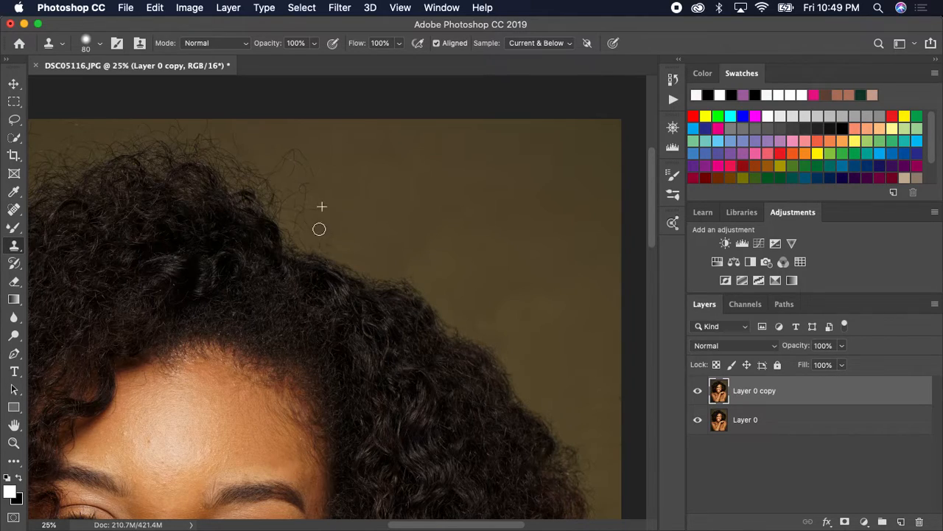
mouse_move(347, 227)
mouse_down()
mouse_move(333, 237)
mouse_move(334, 206)
mouse_move(329, 231)
mouse_move(301, 156)
mouse_move(310, 187)
mouse_move(276, 169)
mouse_move(319, 222)
mouse_move(297, 217)
mouse_move(335, 242)
mouse_move(362, 216)
mouse_up()
alt+click(359, 193)
Clone sampled backdrop over the flyaway hairs along the upper left outline of the hair.
scroll(389, 215, up, 3)
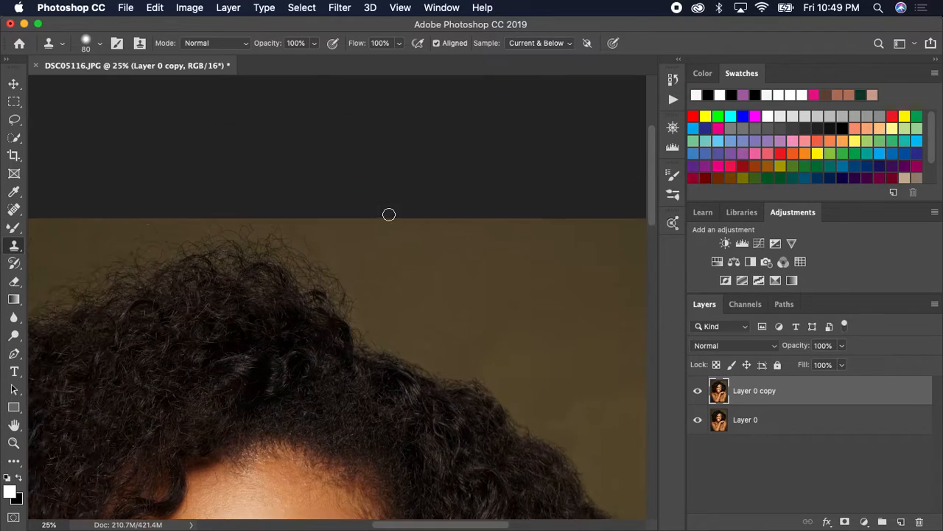
scroll(390, 212, up, 3)
scroll(375, 255, left, 4)
scroll(371, 282, down, 3)
right_click(355, 288)
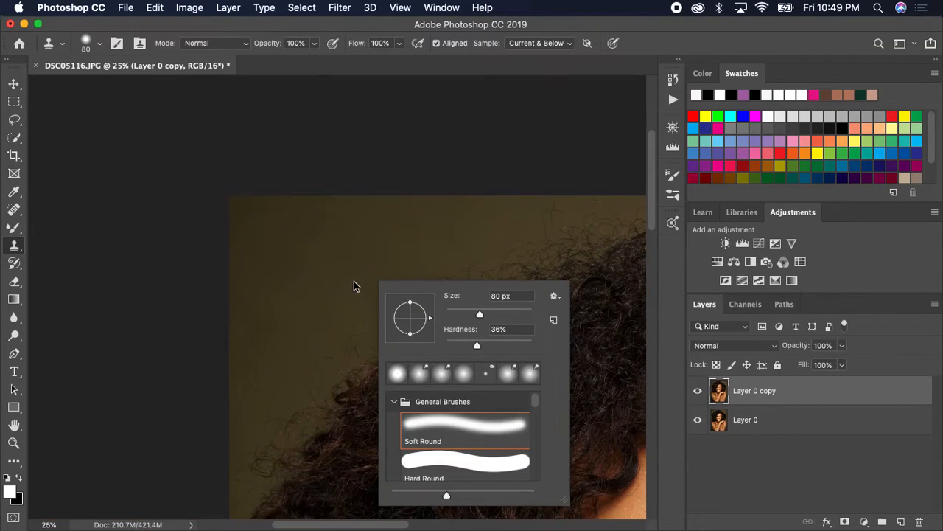
click(356, 264)
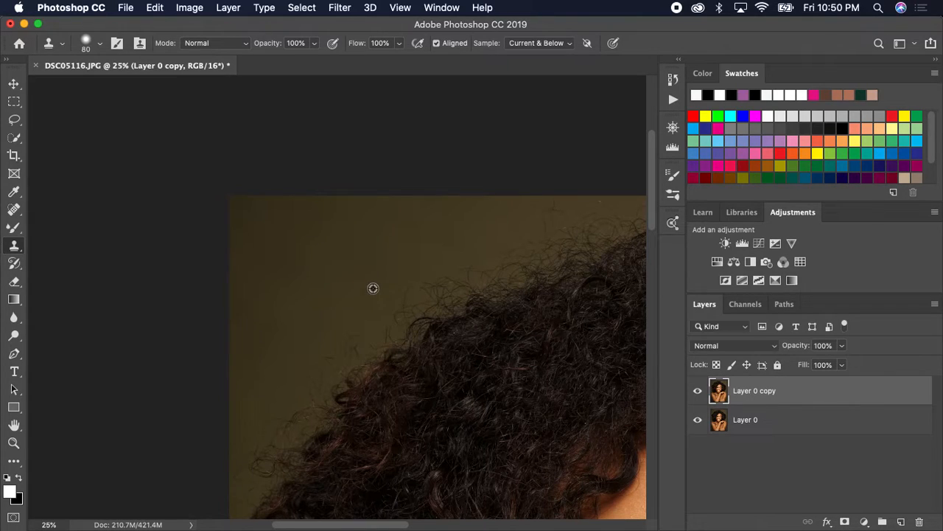
mouse_move(396, 287)
mouse_down()
mouse_move(399, 294)
mouse_move(411, 281)
mouse_up()
alt+click(346, 312)
mouse_move(350, 329)
mouse_down()
mouse_move(312, 368)
mouse_move(363, 342)
mouse_up()
alt+click(311, 355)
alt+click(314, 361)
alt+click(339, 347)
alt+click(371, 312)
click(377, 322)
alt+click(349, 341)
mouse_move(351, 362)
mouse_down()
mouse_move(310, 395)
mouse_move(345, 358)
mouse_move(380, 342)
mouse_move(440, 276)
mouse_move(432, 277)
mouse_move(452, 282)
mouse_move(393, 325)
mouse_up()
alt+click(319, 366)
alt+click(362, 334)
alt+click(391, 309)
alt+click(395, 300)
alt+click(431, 270)
alt+click(405, 305)
alt+click(451, 253)
mouse_move(466, 267)
mouse_down()
mouse_move(434, 299)
mouse_move(467, 285)
mouse_up()
alt+click(418, 287)
alt+click(456, 270)
mouse_move(469, 286)
mouse_down()
mouse_move(504, 252)
mouse_move(312, 397)
mouse_move(316, 367)
mouse_move(321, 394)
mouse_move(311, 408)
mouse_move(284, 422)
mouse_move(272, 415)
mouse_move(288, 436)
mouse_move(311, 403)
mouse_up()
Clone clean backdrop over the loose strands above the hair between its upper left outline and the crown.
scroll(501, 237, up, 3)
scroll(501, 237, right, 3)
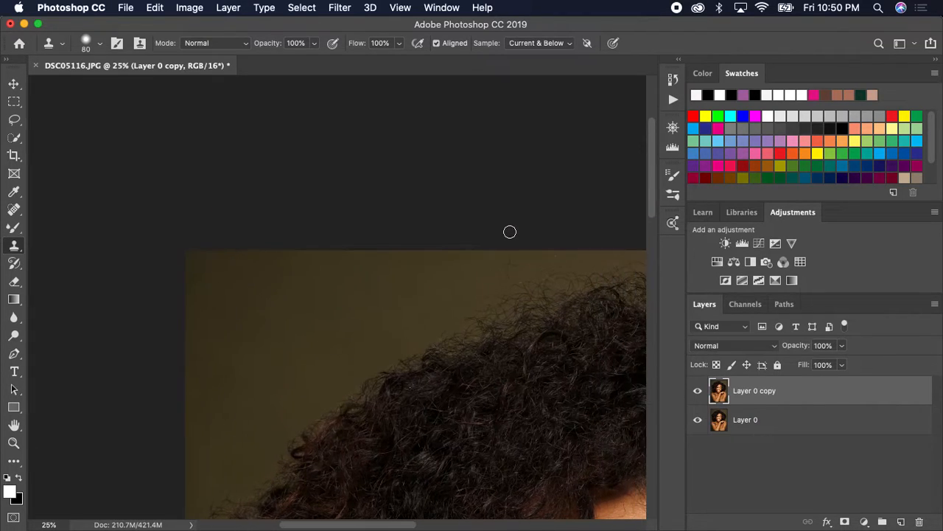
alt+click(451, 278)
mouse_move(465, 293)
mouse_down()
mouse_move(436, 328)
mouse_move(475, 275)
mouse_move(502, 267)
mouse_move(491, 275)
mouse_move(487, 300)
mouse_move(495, 296)
mouse_move(505, 279)
mouse_move(494, 264)
mouse_move(510, 285)
mouse_move(521, 283)
mouse_move(496, 294)
mouse_move(486, 292)
mouse_move(495, 275)
mouse_move(538, 255)
mouse_move(547, 277)
mouse_move(551, 256)
mouse_move(565, 271)
mouse_move(539, 276)
mouse_up()
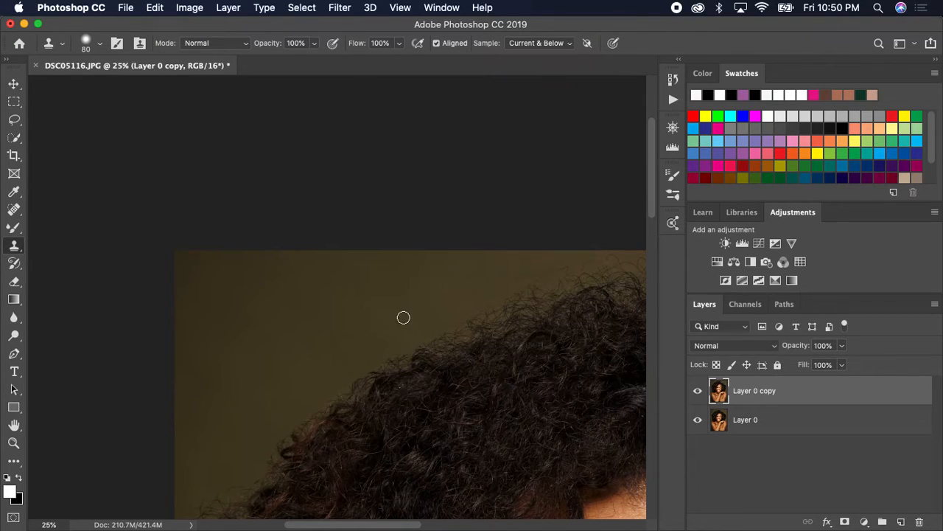
Clone backdrop over the loose curls sticking out at the far left side of the hair.
scroll(426, 305, down, 5)
scroll(426, 305, left, 5)
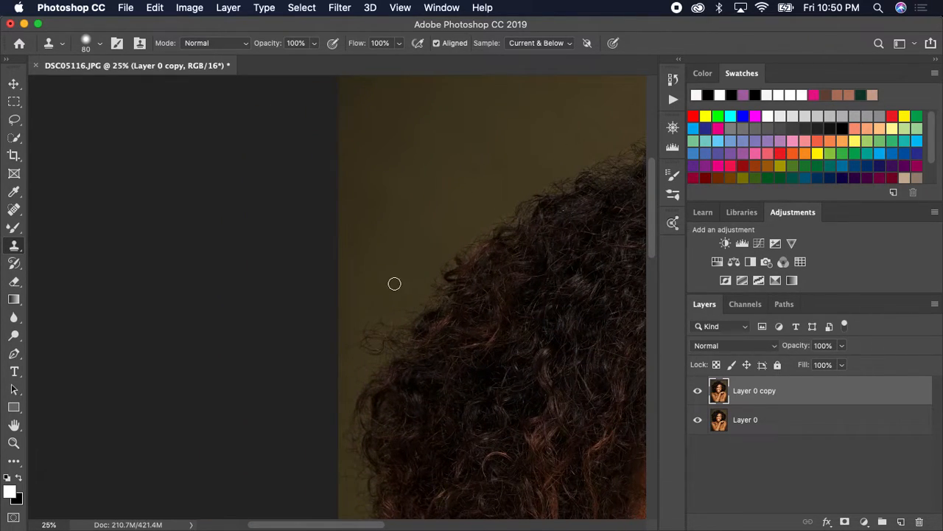
alt+click(386, 279)
mouse_move(383, 311)
mouse_down()
mouse_move(380, 318)
mouse_move(397, 308)
mouse_move(353, 341)
mouse_move(362, 314)
mouse_move(366, 350)
mouse_move(390, 322)
mouse_move(358, 362)
mouse_up()
Clone clean backdrop over the flyaway hairs along the right side of the crown of the hair.
scroll(410, 268, up, 10)
scroll(411, 268, right, 10)
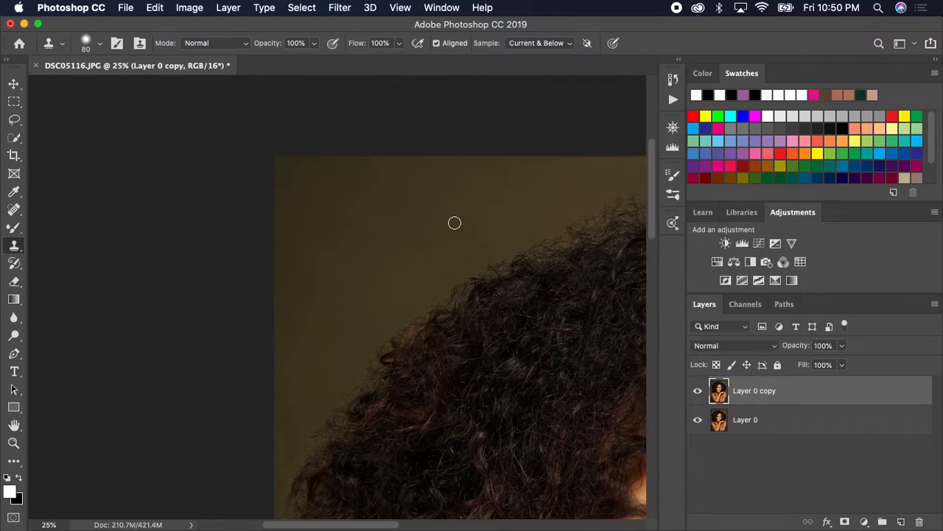
scroll(480, 258, up, 3)
scroll(479, 258, right, 5)
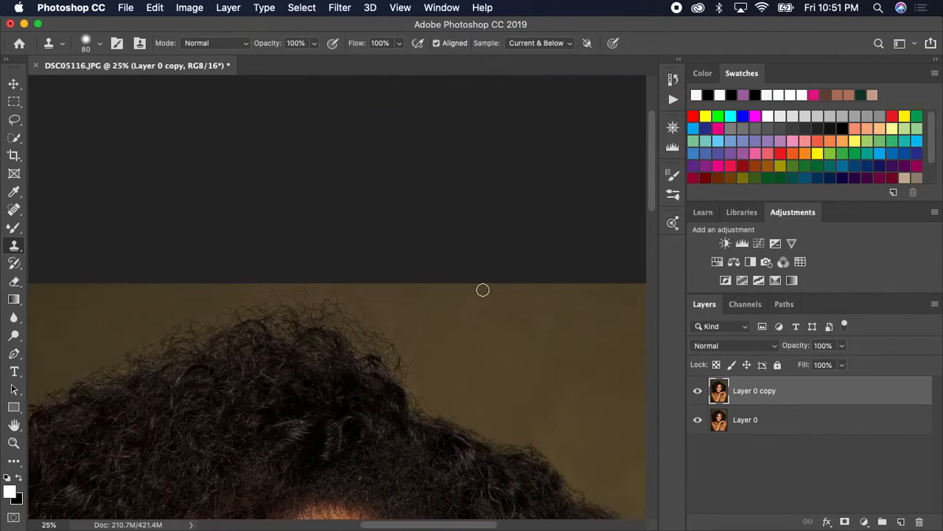
alt+click(415, 339)
mouse_move(406, 347)
mouse_down()
mouse_move(391, 337)
mouse_move(409, 361)
mouse_move(400, 363)
mouse_move(356, 300)
mouse_move(381, 339)
mouse_move(346, 309)
mouse_move(362, 303)
mouse_up()
mouse_move(344, 305)
mouse_down()
mouse_move(333, 312)
mouse_move(335, 295)
mouse_move(326, 302)
mouse_move(343, 302)
mouse_up()
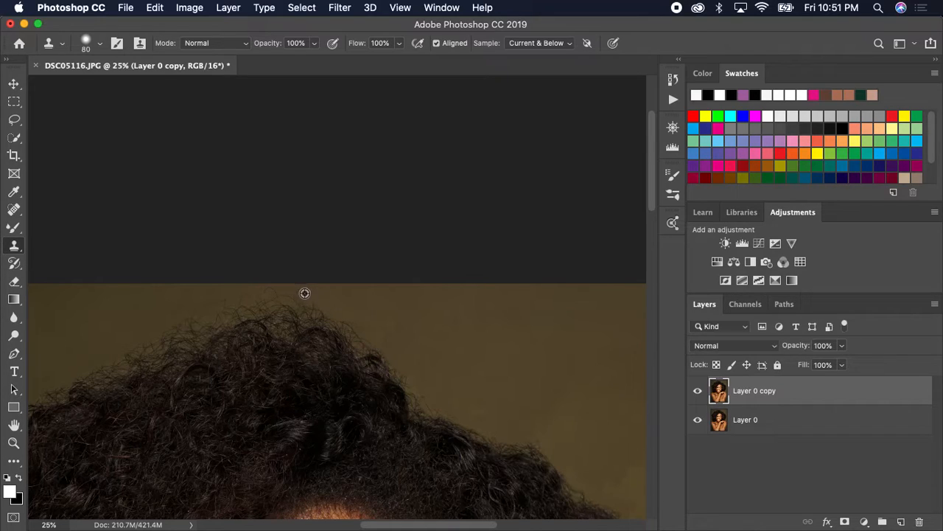
Clone backdrop over the loose strands above the top of the crown, along the photo's upper edge.
mouse_move(345, 291)
mouse_down()
mouse_move(301, 291)
mouse_move(312, 301)
mouse_move(295, 303)
mouse_move(281, 288)
mouse_up()
mouse_move(201, 303)
mouse_down()
mouse_move(280, 292)
mouse_move(270, 297)
mouse_up()
drag(320, 297, 276, 295)
alt+click(345, 297)
mouse_move(333, 295)
mouse_down()
mouse_move(294, 295)
mouse_move(332, 296)
mouse_up()
Switch to the Spot Healing Brush and heal the blemish on the forehead above the right-hand eyebrow.
scroll(453, 318, down, 10)
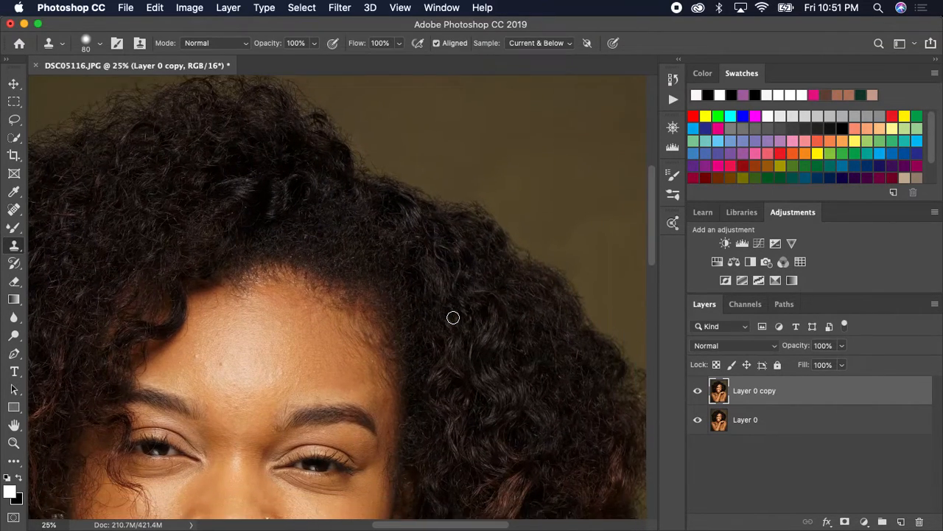
scroll(532, 379, left, 3)
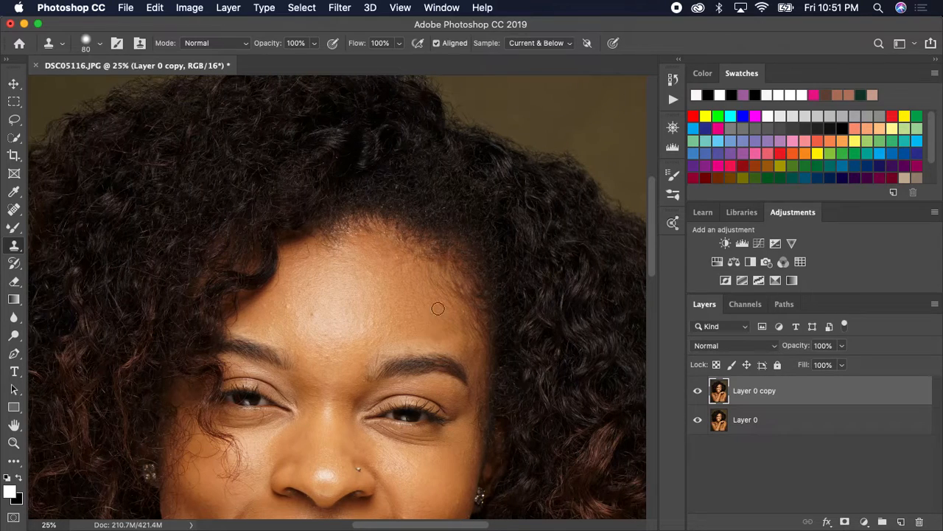
click(13, 212)
drag(13, 214, 44, 206)
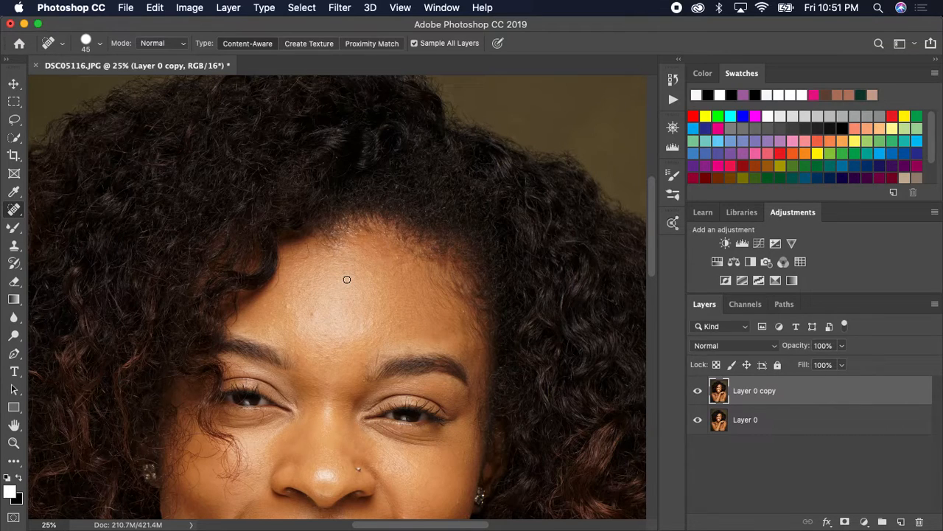
scroll(347, 279, up, 8)
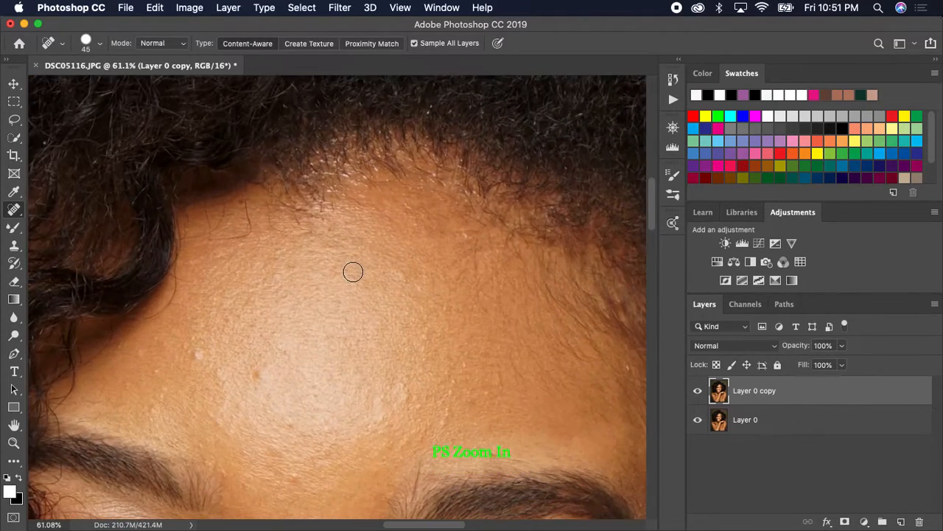
scroll(360, 267, down, 4)
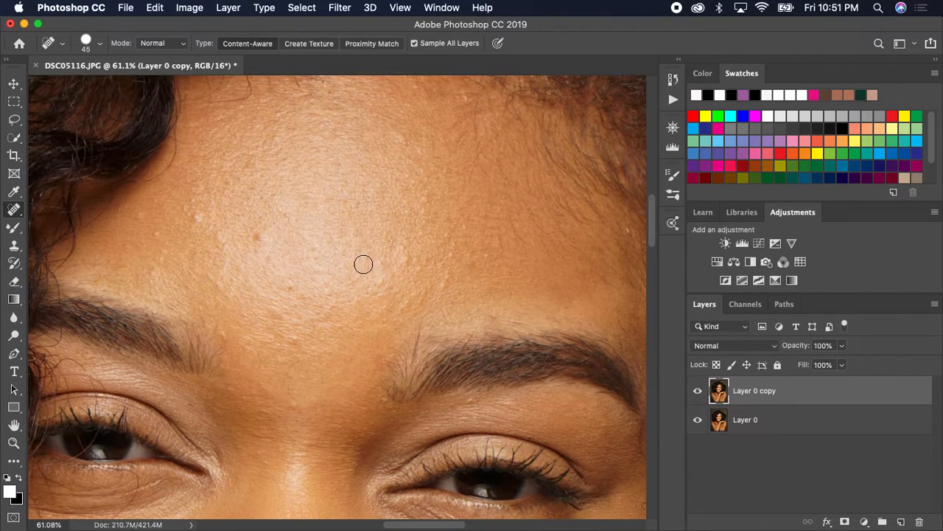
key(bracketleft)
key(bracketleft)
drag(506, 263, 507, 251)
Heal the dark spot near the shiny centre of the forehead and the pale bump to its left.
key(bracketright)
drag(244, 233, 255, 234)
key(bracketright)
mouse_move(200, 212)
mouse_down()
mouse_move(193, 219)
mouse_move(186, 207)
mouse_up()
Heal the small bumps above the left-hand eyebrow and between the brows with the healing brush at size 15.
key(bracketleft)
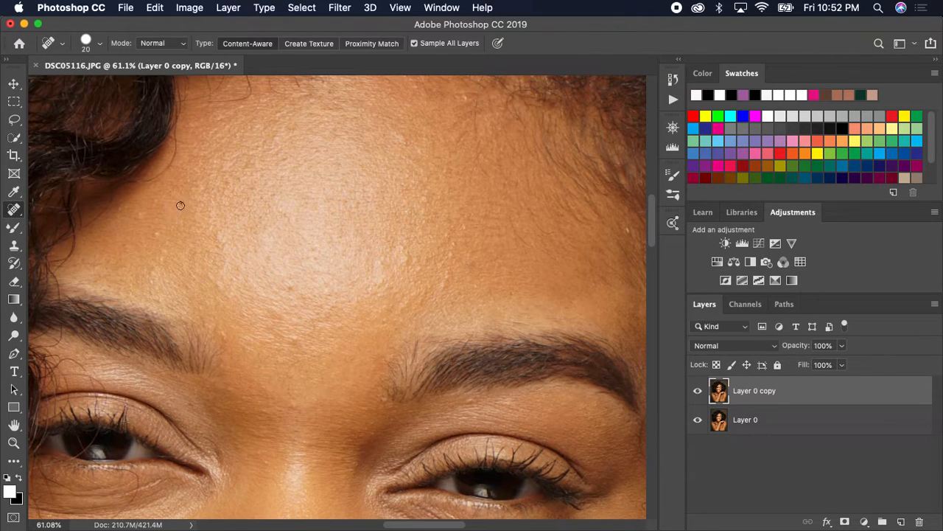
key(bracketleft)
drag(166, 245, 150, 293)
drag(135, 216, 146, 214)
drag(230, 336, 231, 336)
drag(233, 338, 234, 338)
click(297, 332)
drag(293, 333, 293, 333)
drag(295, 405, 299, 405)
Heal the stray hairs and marks on the upper forehead below the hairline and near the temple.
scroll(308, 293, up, 5)
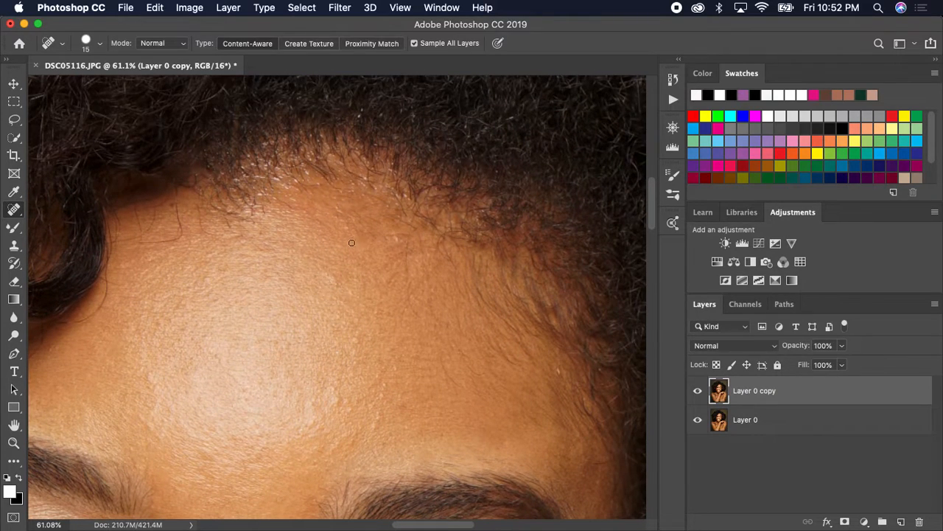
drag(416, 287, 392, 288)
mouse_move(174, 207)
mouse_down()
mouse_move(183, 227)
mouse_move(174, 239)
mouse_up()
click(199, 211)
scroll(249, 261, down, 10)
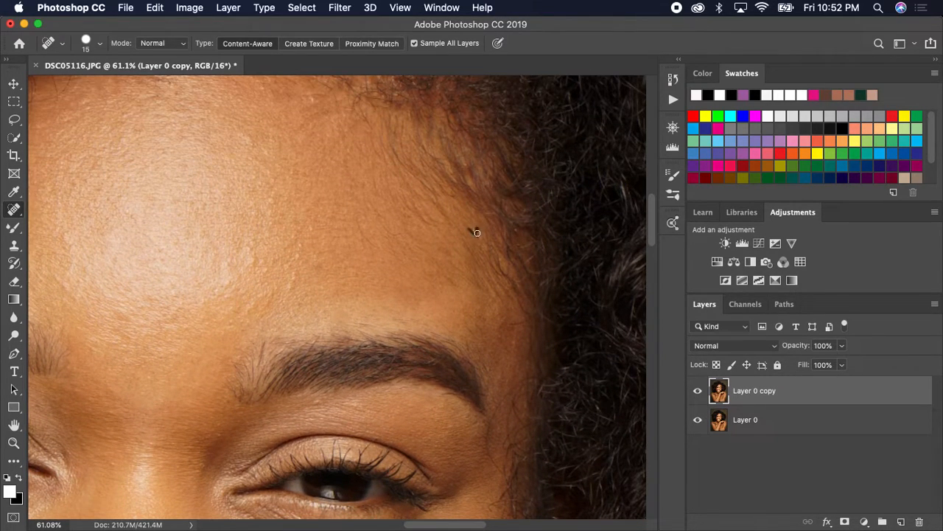
Heal the small spots at the top of the nose bridge between the eyes.
scroll(354, 243, down, 5)
scroll(354, 244, left, 4)
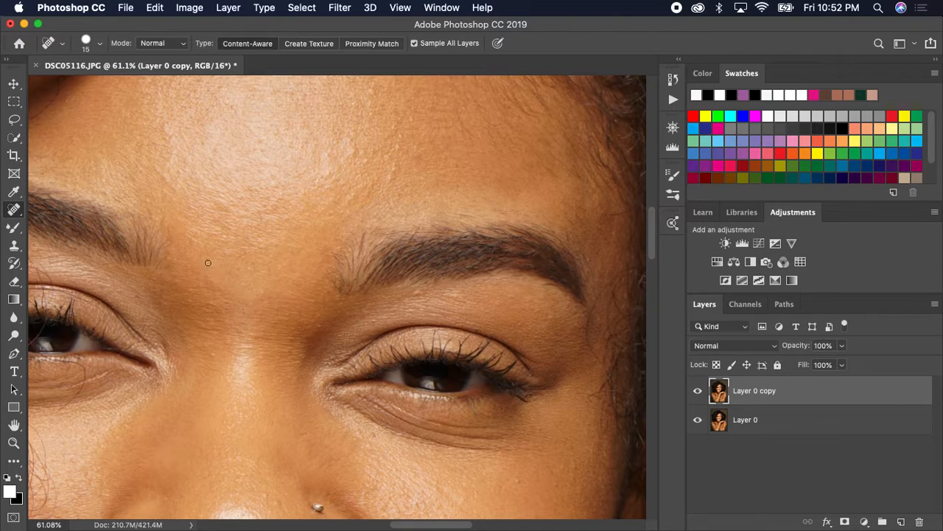
drag(222, 298, 227, 302)
click(210, 303)
Reduce the healing brush to size 9 and paint over the lower crease beneath the right-hand eye.
scroll(315, 457, down, 5)
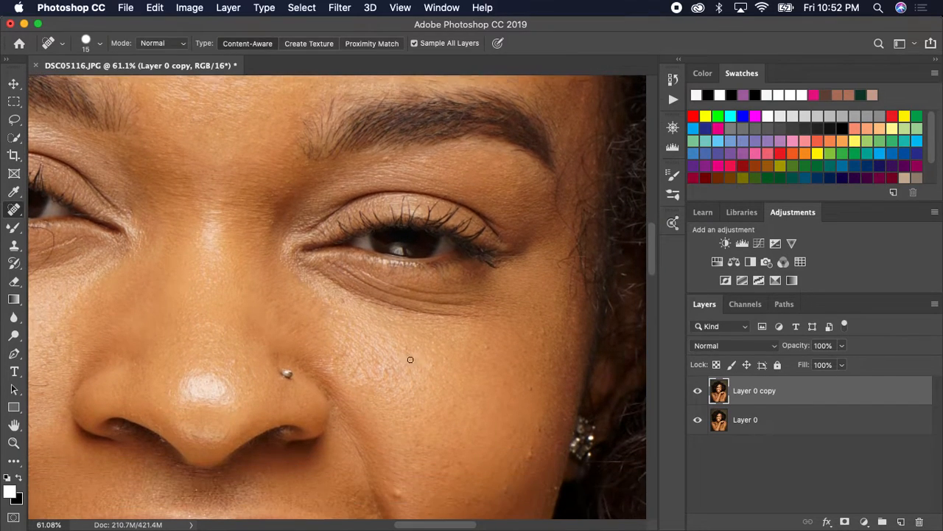
mouse_move(460, 303)
mouse_down()
mouse_move(359, 275)
mouse_move(355, 286)
mouse_move(323, 253)
mouse_up()
scroll(347, 255, down, 2)
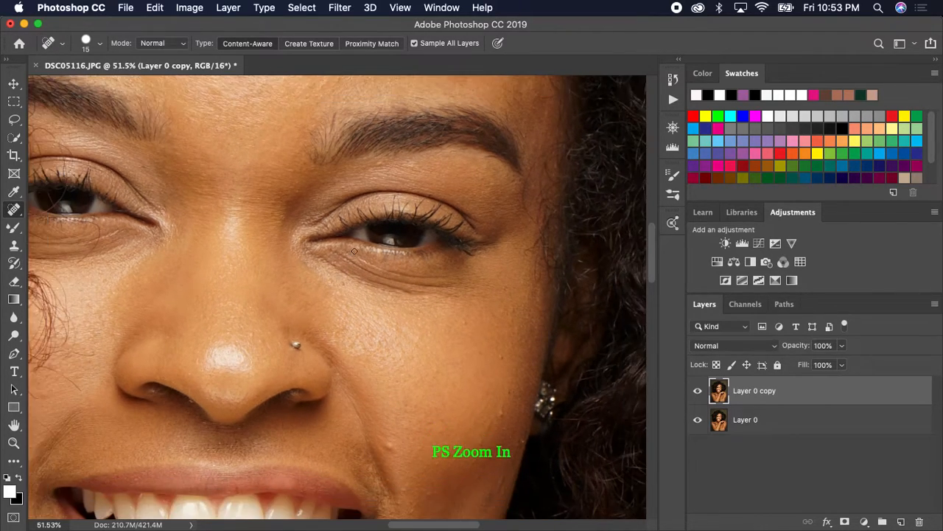
scroll(390, 269, up, 8)
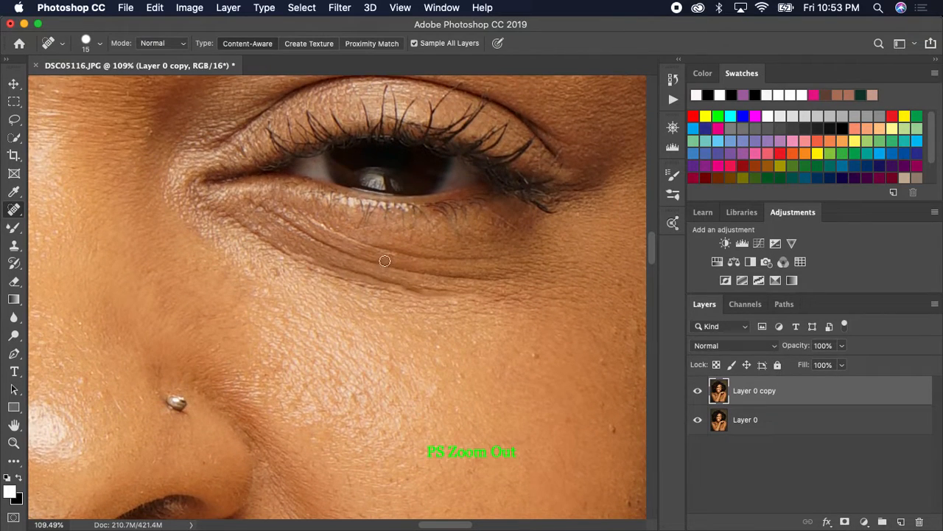
key(bracketright)
key(bracketleft)
key(bracketleft)
key(bracketleft)
drag(415, 288, 326, 264)
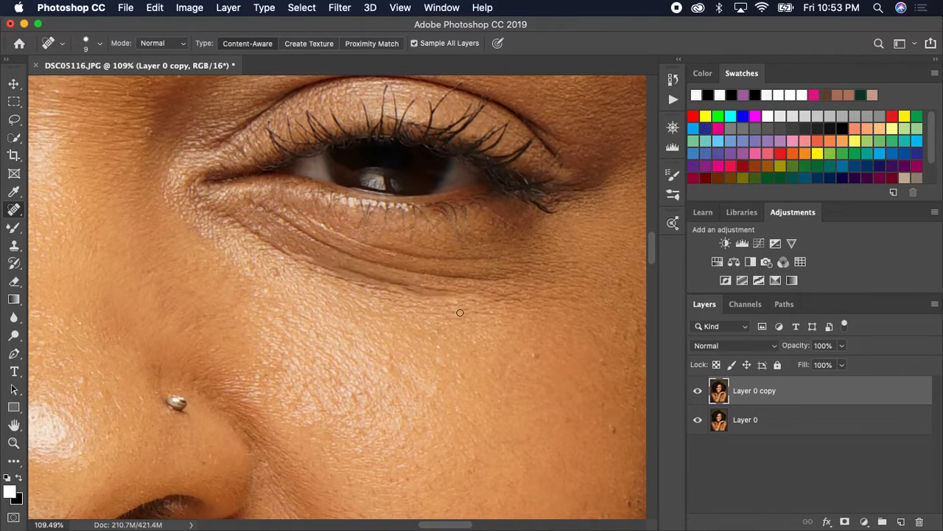
Heal the under-eye creases running toward the inner corner of the right-hand eye.
drag(462, 295, 340, 272)
mouse_move(396, 280)
mouse_down()
mouse_move(337, 265)
mouse_move(403, 289)
mouse_move(314, 266)
mouse_move(321, 279)
mouse_move(228, 213)
mouse_up()
mouse_move(387, 260)
mouse_down()
mouse_move(310, 240)
mouse_move(278, 215)
mouse_move(313, 238)
mouse_move(292, 222)
mouse_up()
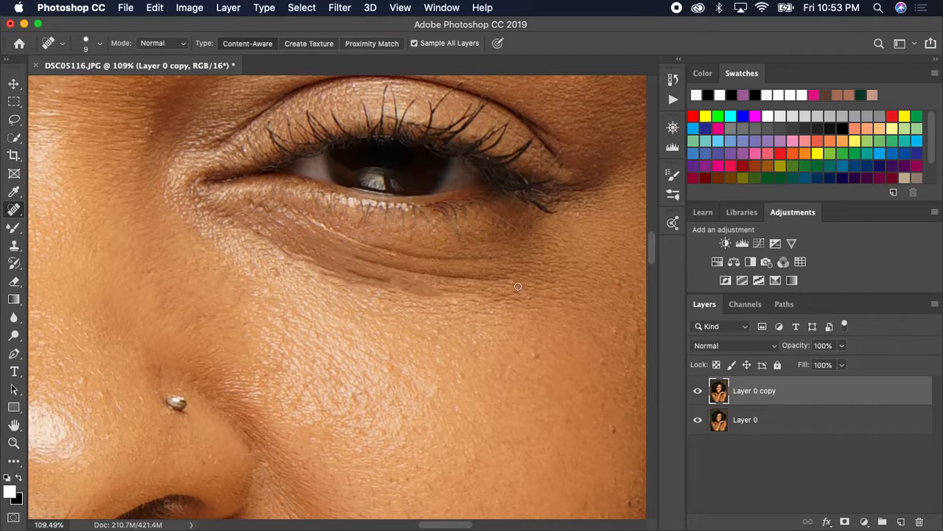
Heal the remaining fine lines beneath the outer and middle part of the right-hand eye.
mouse_move(504, 274)
mouse_down()
mouse_move(453, 272)
mouse_move(441, 285)
mouse_move(355, 258)
mouse_up()
drag(508, 278, 427, 275)
click(458, 277)
mouse_move(442, 274)
mouse_down()
mouse_move(364, 261)
mouse_move(376, 262)
mouse_move(387, 283)
mouse_move(347, 263)
mouse_up()
drag(485, 257, 361, 247)
drag(399, 253, 374, 249)
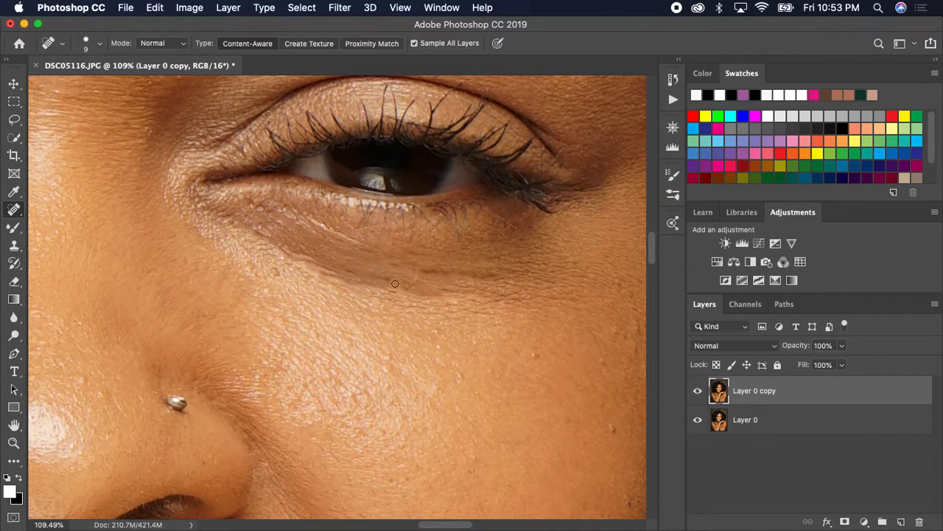
mouse_move(387, 277)
mouse_down()
mouse_move(323, 272)
mouse_move(333, 271)
mouse_move(278, 246)
mouse_move(323, 273)
mouse_up()
scroll(385, 280, down, 6)
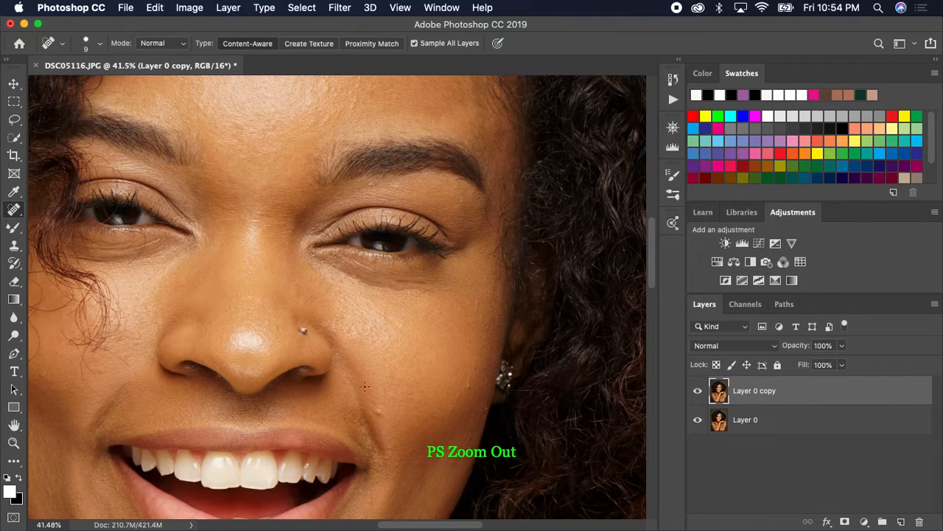
scroll(373, 402, up, 4)
alt+click(379, 415)
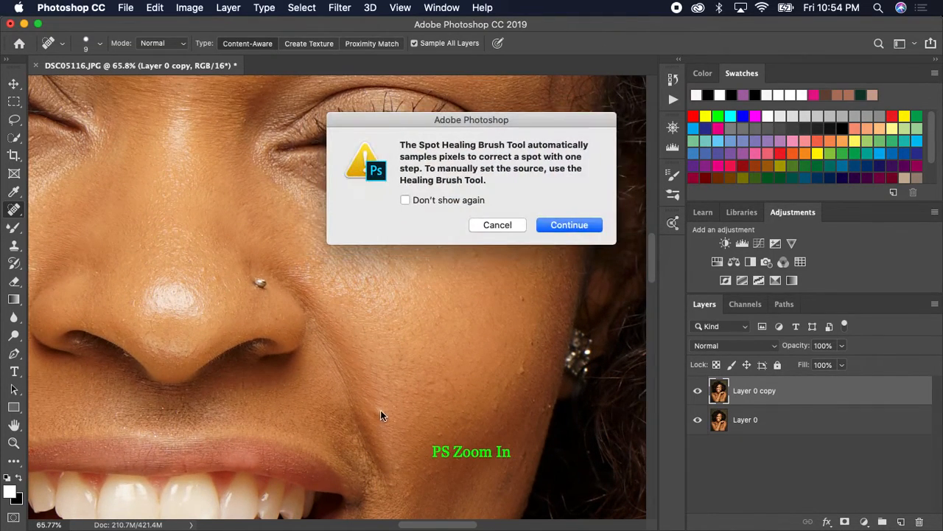
click(499, 225)
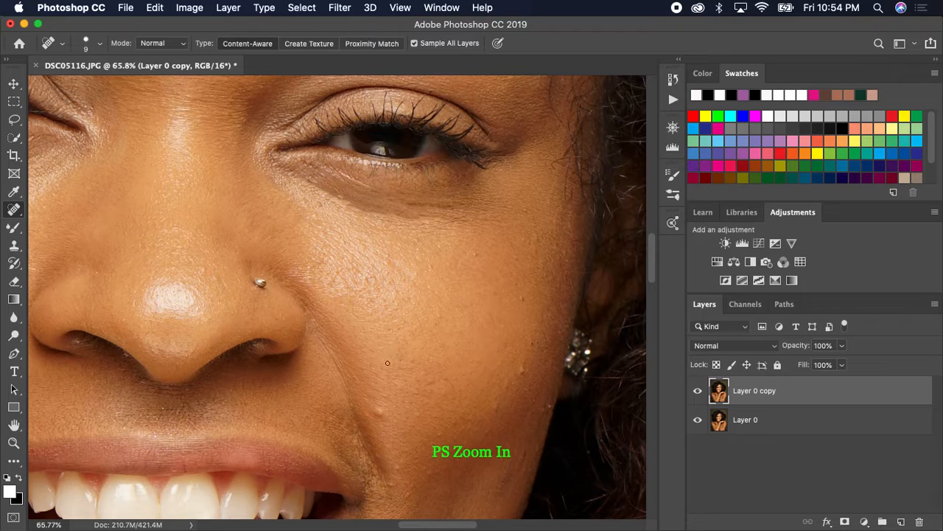
click(17, 211)
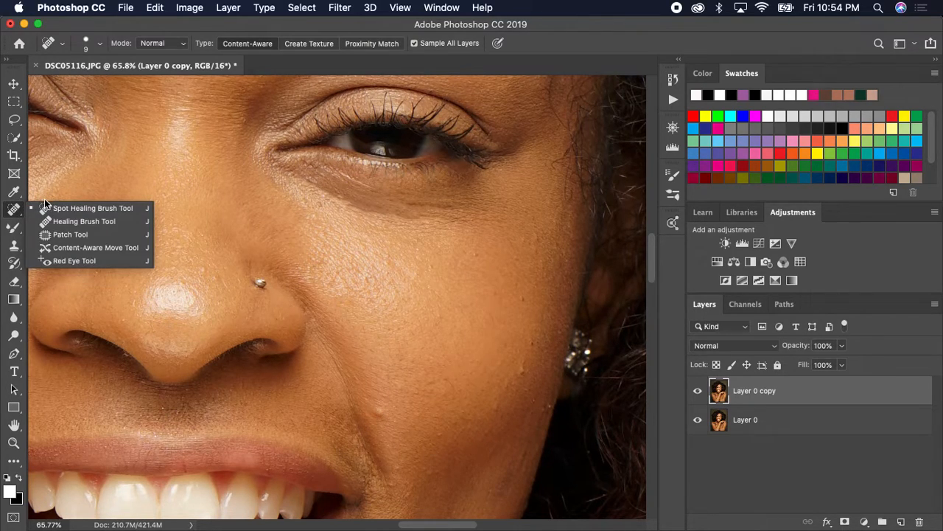
click(55, 207)
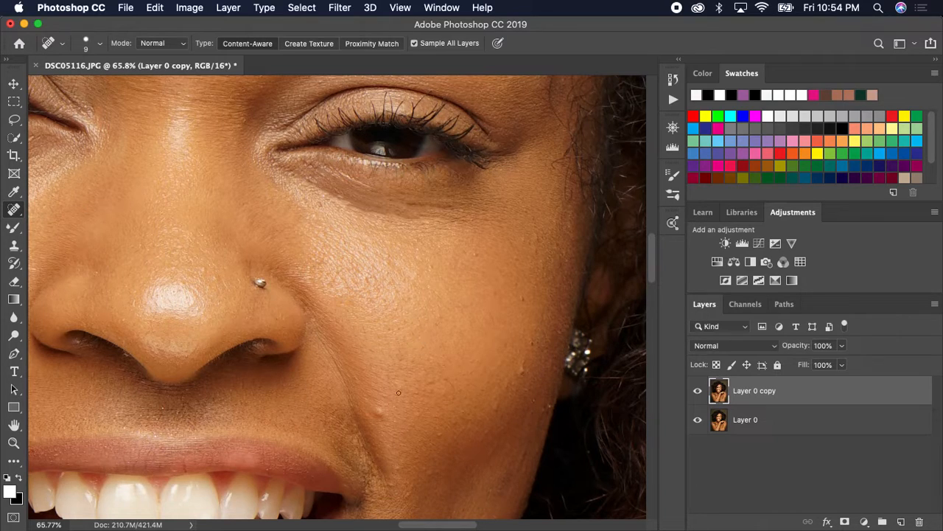
Heal the raised bumps on the right-hand cheek, from the smile line out to the edge near the earring.
drag(381, 402, 382, 408)
drag(524, 359, 524, 361)
drag(532, 238, 530, 246)
drag(498, 369, 499, 370)
drag(517, 456, 518, 457)
drag(538, 406, 537, 406)
drag(532, 410, 527, 422)
drag(438, 433, 439, 434)
drag(397, 472, 398, 474)
Heal the small spots on the lower right-hand cheek between the mouth corner and the edge of the jaw.
scroll(438, 439, down, 5)
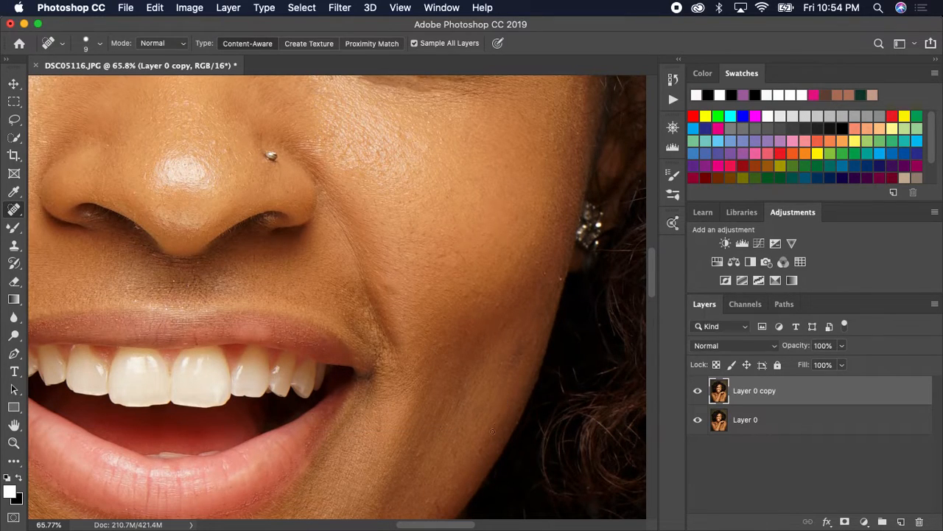
drag(478, 454, 478, 454)
key(super+equal)
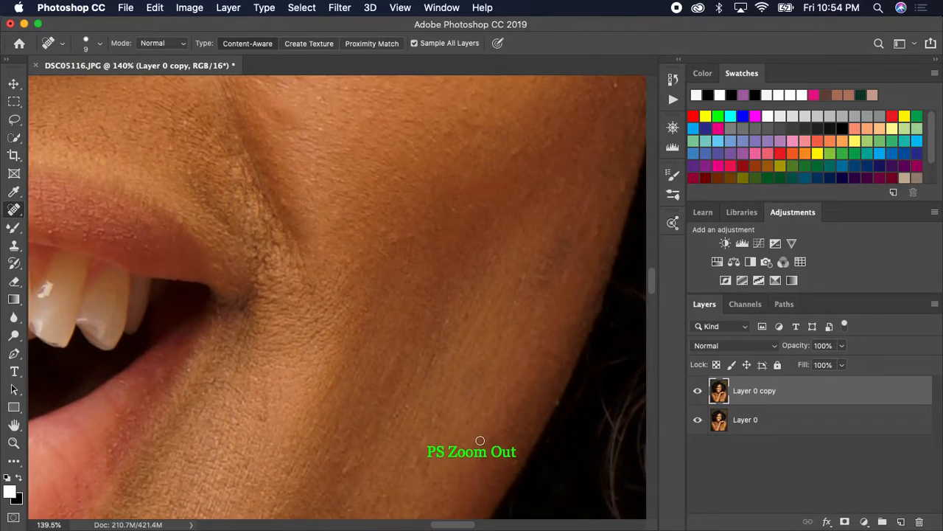
scroll(425, 364, down, 3)
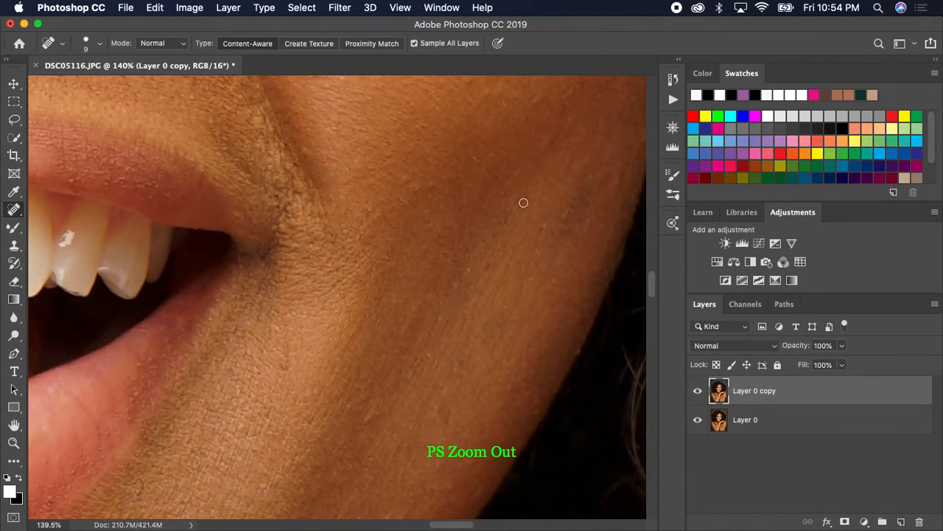
scroll(440, 373, down, 5)
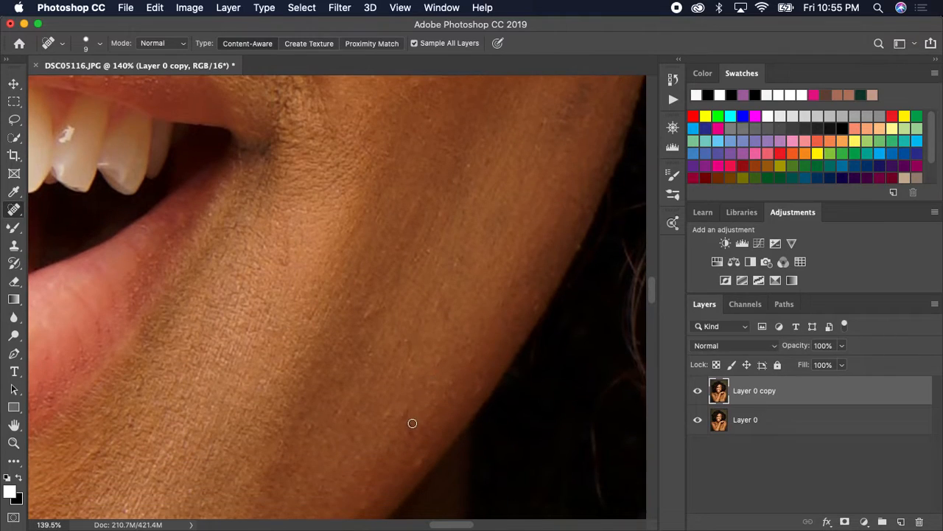
drag(410, 425, 407, 428)
drag(290, 265, 285, 262)
scroll(372, 306, down, 1)
mouse_move(372, 292)
mouse_down()
mouse_move(364, 287)
mouse_move(358, 300)
mouse_up()
mouse_move(443, 299)
mouse_down()
mouse_move(460, 283)
mouse_move(501, 282)
mouse_move(514, 258)
mouse_up()
Heal the light specks farther down the right-hand jawline beside the lower lip.
scroll(471, 306, down, 3)
scroll(426, 354, left, 2)
drag(461, 360, 464, 348)
drag(410, 395, 405, 379)
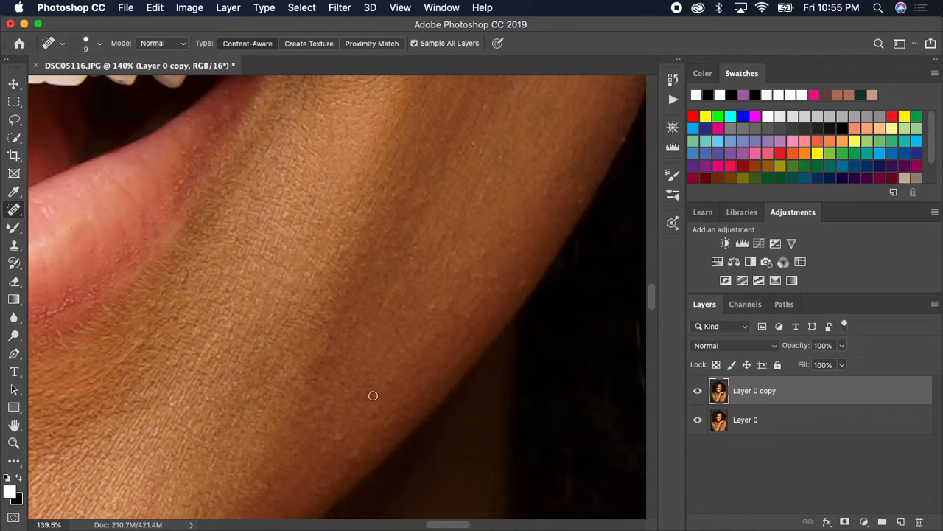
mouse_move(329, 431)
mouse_down()
mouse_move(350, 457)
mouse_move(322, 473)
mouse_up()
mouse_move(399, 337)
mouse_down()
mouse_move(404, 306)
mouse_move(393, 313)
mouse_move(382, 302)
mouse_move(317, 345)
mouse_up()
Heal the spots along the underside of the jaw near the chin and the fine hairs on the arm's edge below.
scroll(349, 327, down, 10)
scroll(187, 341, left, 3)
drag(294, 278, 284, 290)
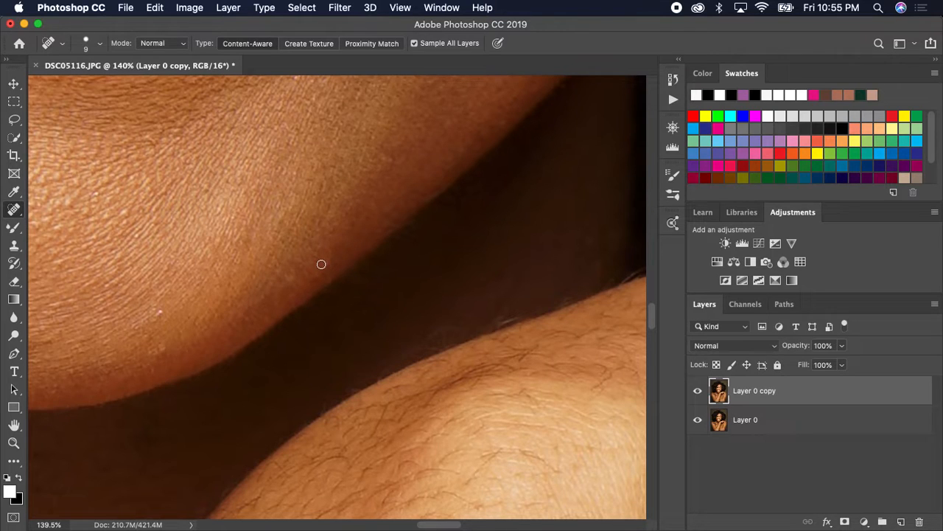
mouse_move(275, 246)
mouse_down()
mouse_move(516, 293)
mouse_move(395, 231)
mouse_move(409, 354)
mouse_move(379, 307)
mouse_move(314, 358)
mouse_move(332, 357)
mouse_up()
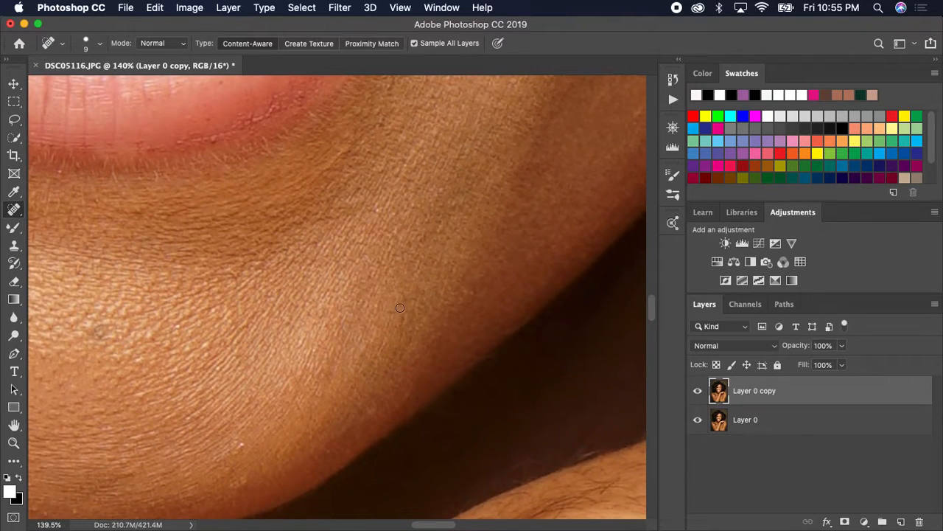
scroll(398, 308, down, 3)
click(397, 274)
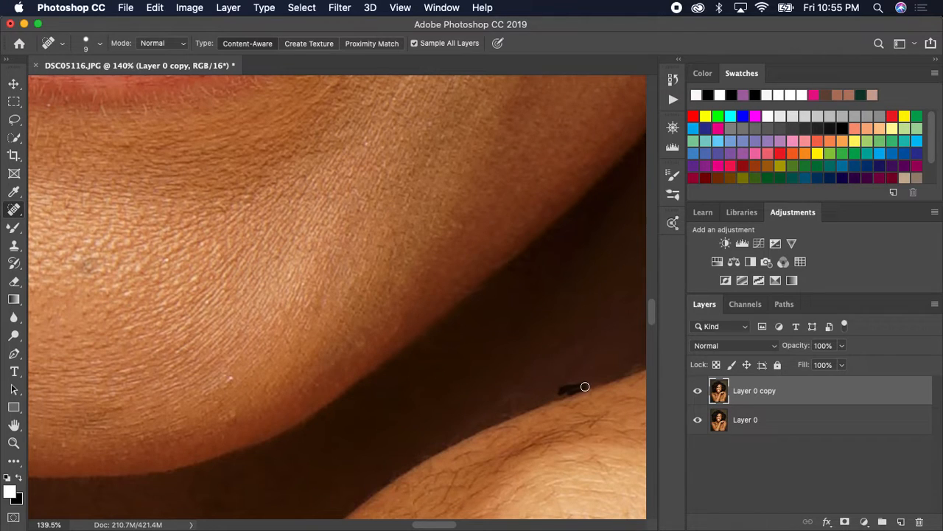
scroll(577, 376, up, 5)
scroll(576, 376, left, 5)
scroll(443, 376, left, 10)
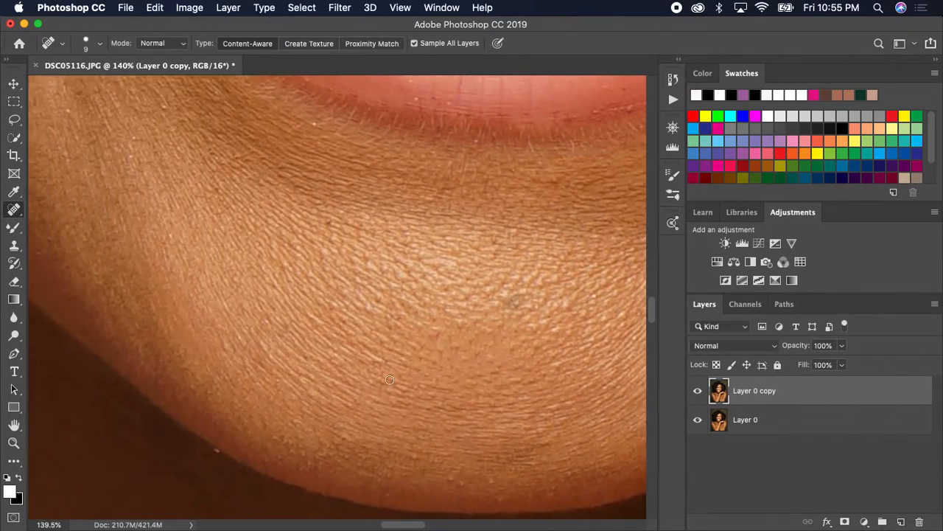
scroll(474, 383, up, 10)
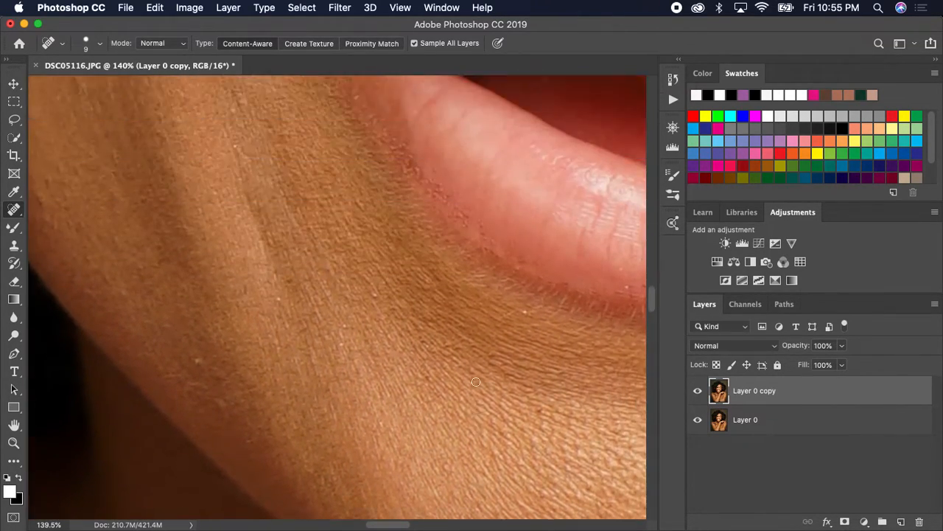
scroll(467, 381, down, 5)
scroll(466, 381, down, 8)
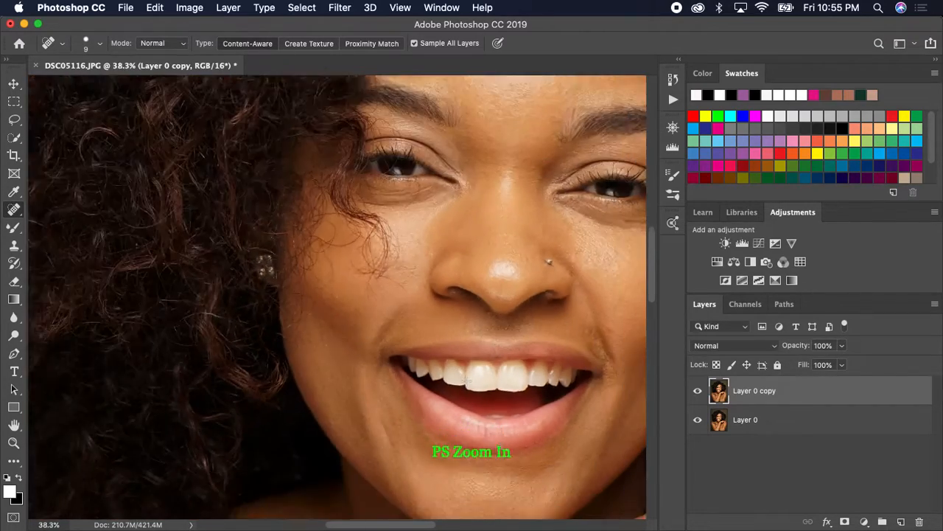
scroll(465, 378, up, 5)
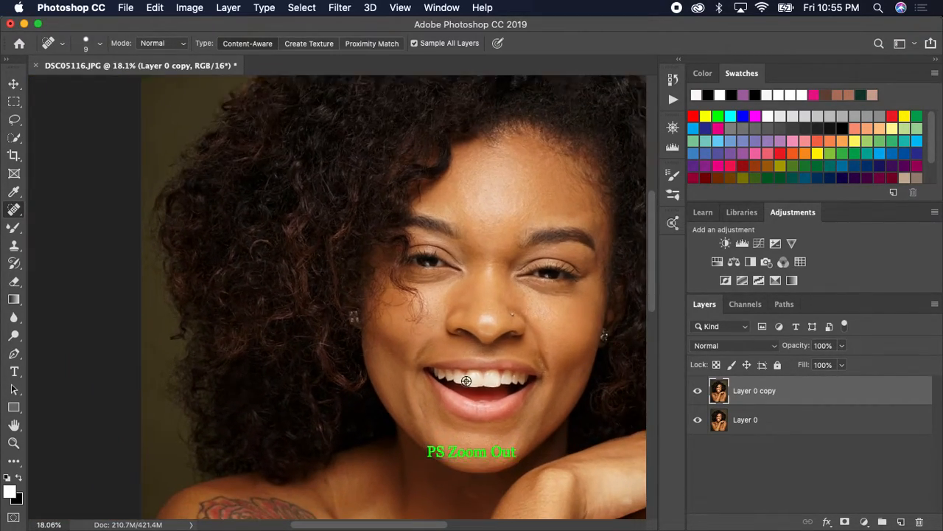
scroll(377, 346, up, 1)
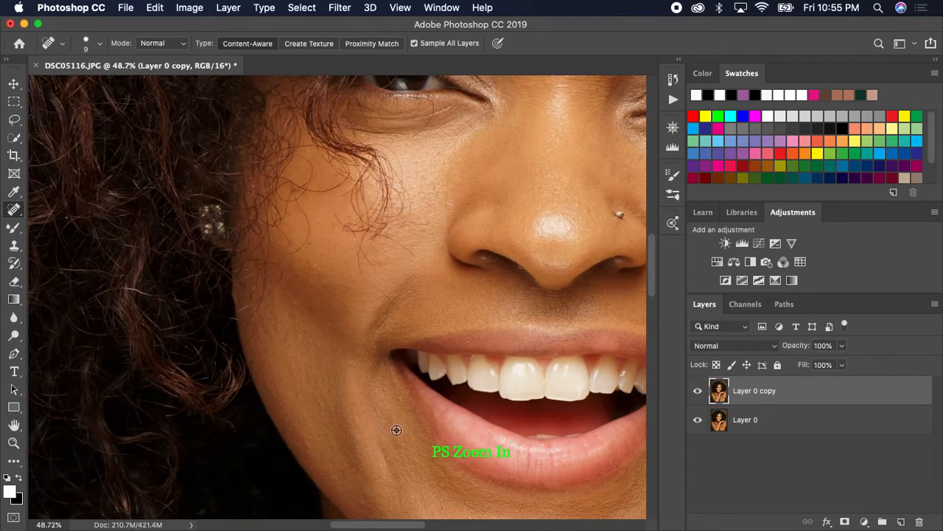
alt+click(376, 436)
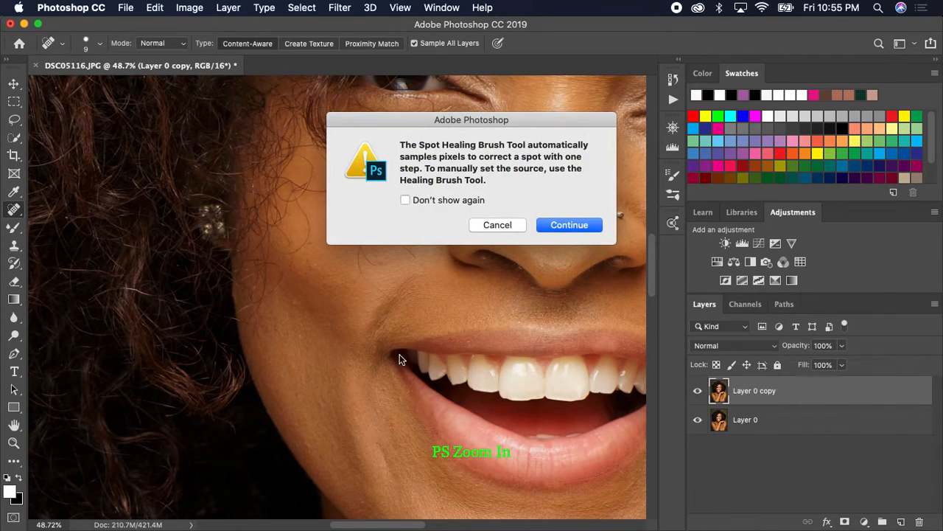
click(487, 227)
alt+click(375, 414)
click(495, 226)
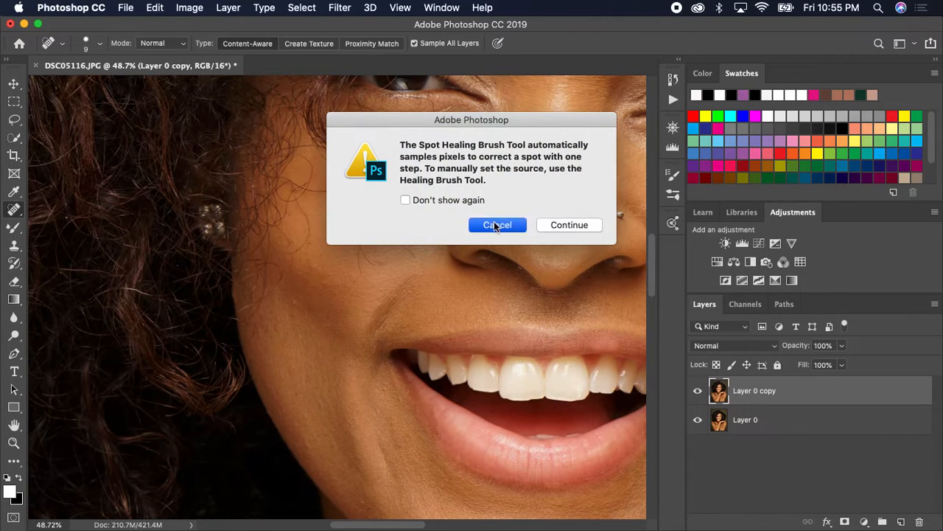
click(14, 210)
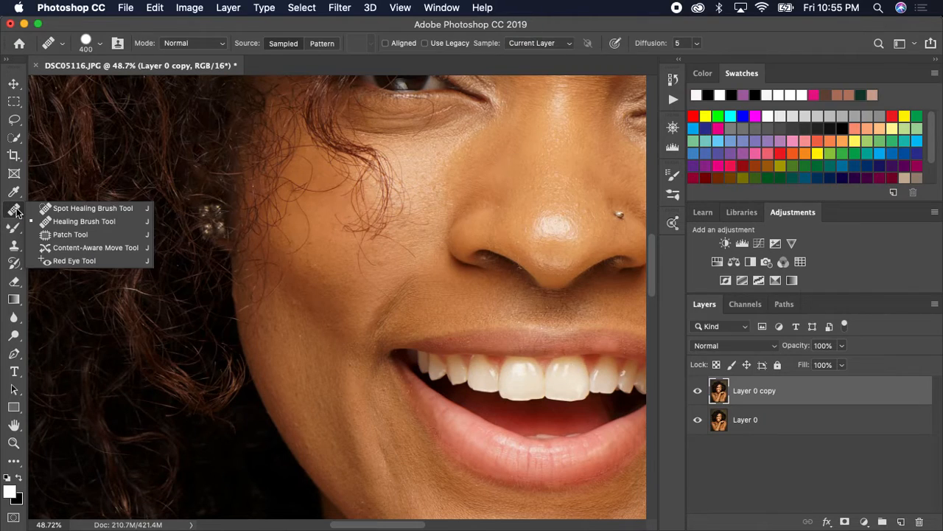
click(43, 206)
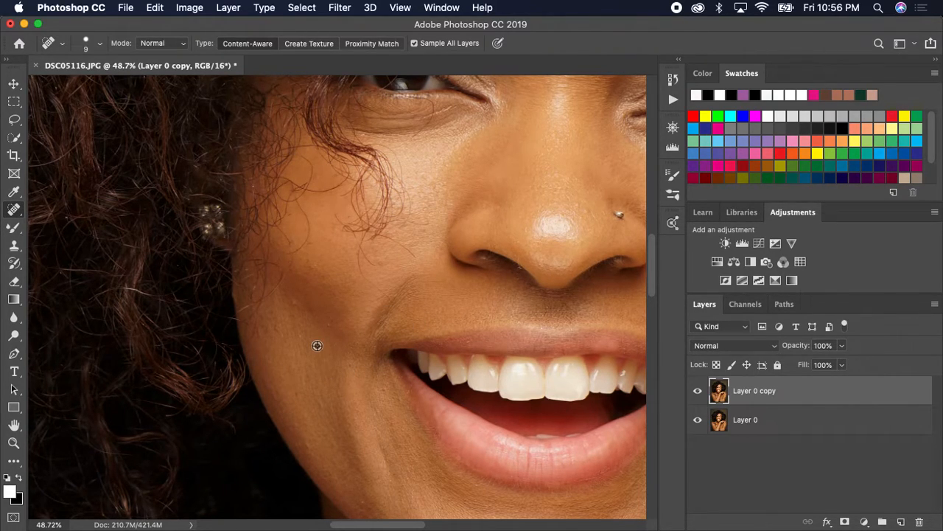
Enlarge the Spot Healing Brush to 25 px and heal the marks on the left-hand cheek beside the mouth corner.
key(bracketright)
key(bracketright)
key(bracketright)
key(bracketright)
drag(351, 360, 352, 366)
drag(386, 462, 380, 445)
Heal the small spots between the left-hand mouth corner and the jawline.
scroll(396, 465, down, 3)
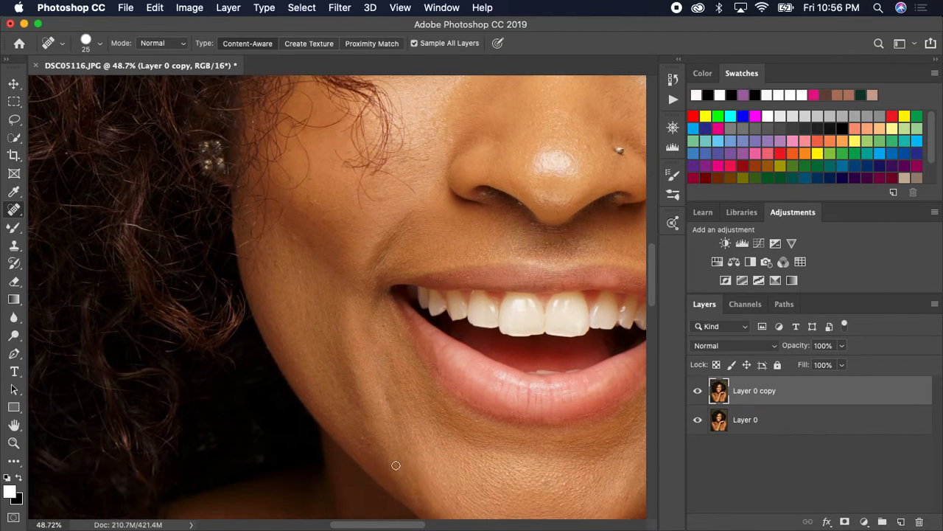
mouse_move(390, 397)
mouse_down()
mouse_move(396, 410)
mouse_move(406, 397)
mouse_move(387, 357)
mouse_move(395, 370)
mouse_up()
click(394, 384)
mouse_move(397, 332)
mouse_down()
mouse_move(384, 332)
mouse_move(383, 357)
mouse_up()
drag(367, 442, 366, 438)
Heal the spots and fine hairs along the outer left-hand cheek below the earring.
drag(283, 334, 289, 356)
mouse_move(310, 239)
mouse_down()
mouse_move(314, 267)
mouse_move(286, 280)
mouse_up()
drag(313, 215, 309, 204)
Reduce the brush to 15 px and heal the creases under the left-hand eye.
scroll(332, 230, up, 5)
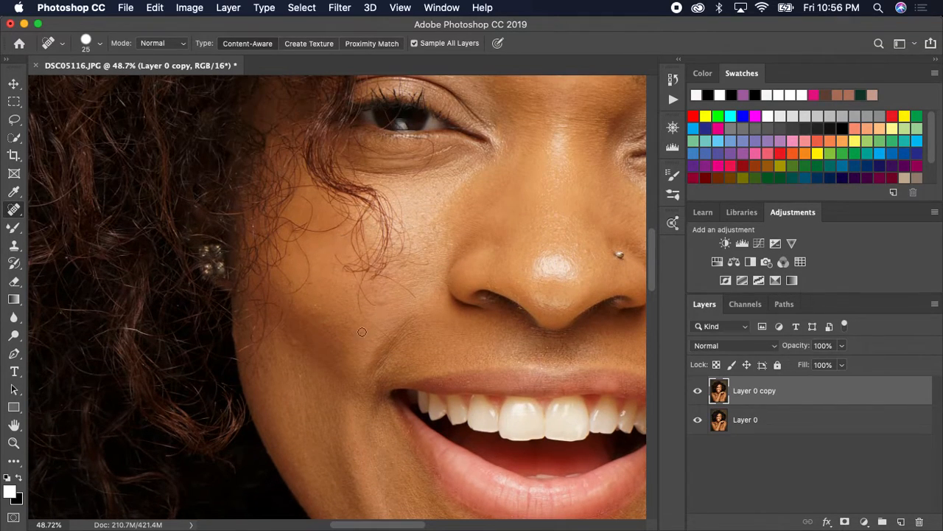
key(bracketleft)
drag(407, 136, 403, 136)
drag(384, 133, 364, 132)
mouse_move(415, 157)
mouse_down()
mouse_move(368, 149)
mouse_move(381, 155)
mouse_up()
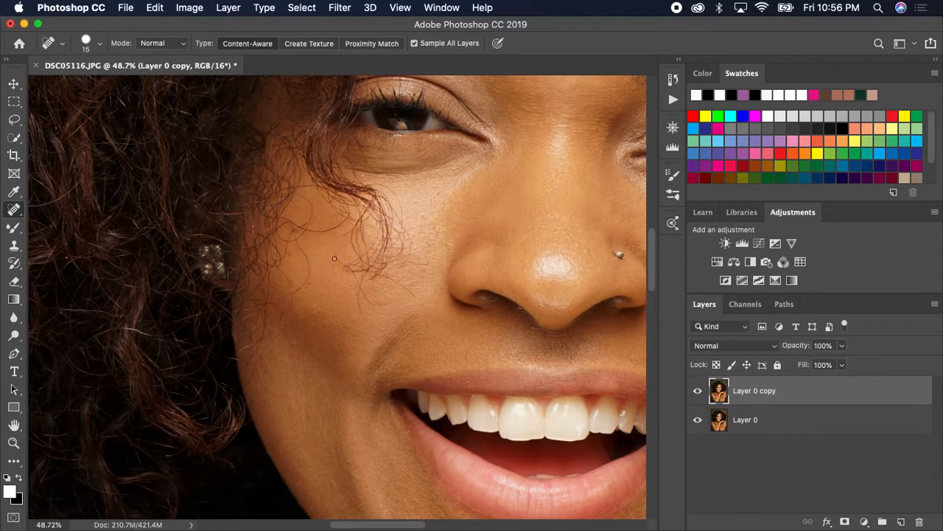
Enlarge the brush to 30 px and heal the outermost strands of the curl hanging over the left-hand cheek.
key(bracketright)
mouse_move(376, 277)
mouse_down()
mouse_move(409, 294)
mouse_move(368, 277)
mouse_move(379, 317)
mouse_move(371, 318)
mouse_move(360, 296)
mouse_move(422, 270)
mouse_move(408, 218)
mouse_up()
drag(380, 181, 405, 237)
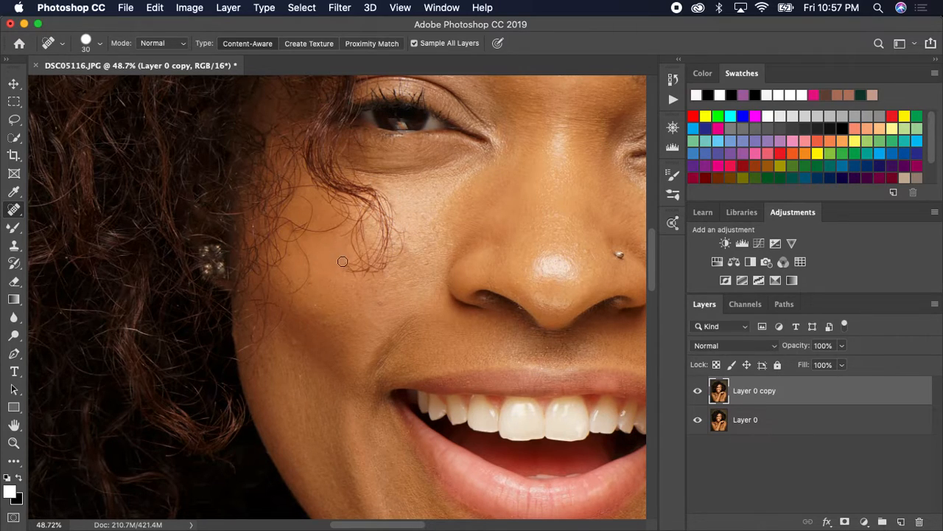
Heal the lower loops of the curl in the middle of the left-hand cheek.
mouse_move(347, 270)
mouse_down()
mouse_move(356, 274)
mouse_move(345, 269)
mouse_move(328, 290)
mouse_move(388, 273)
mouse_up()
click(350, 258)
mouse_move(405, 238)
mouse_down()
mouse_move(373, 275)
mouse_move(354, 255)
mouse_move(340, 289)
mouse_up()
click(369, 268)
click(364, 271)
click(354, 269)
click(360, 252)
mouse_move(350, 234)
mouse_down()
mouse_move(372, 264)
mouse_move(373, 252)
mouse_move(344, 287)
mouse_up()
Heal the remaining vertical strands of the curl and the small mark below them on the left-hand cheek.
drag(386, 252, 385, 256)
mouse_move(363, 225)
mouse_down()
mouse_move(351, 237)
mouse_move(389, 233)
mouse_move(383, 258)
mouse_move(374, 250)
mouse_up()
drag(375, 232, 370, 241)
mouse_move(369, 236)
mouse_down()
mouse_move(366, 246)
mouse_move(357, 240)
mouse_up()
mouse_move(386, 230)
mouse_down()
mouse_move(384, 247)
mouse_move(391, 230)
mouse_move(392, 240)
mouse_up()
drag(388, 227, 372, 258)
mouse_move(360, 296)
mouse_down()
mouse_move(359, 286)
mouse_move(358, 298)
mouse_move(370, 300)
mouse_up()
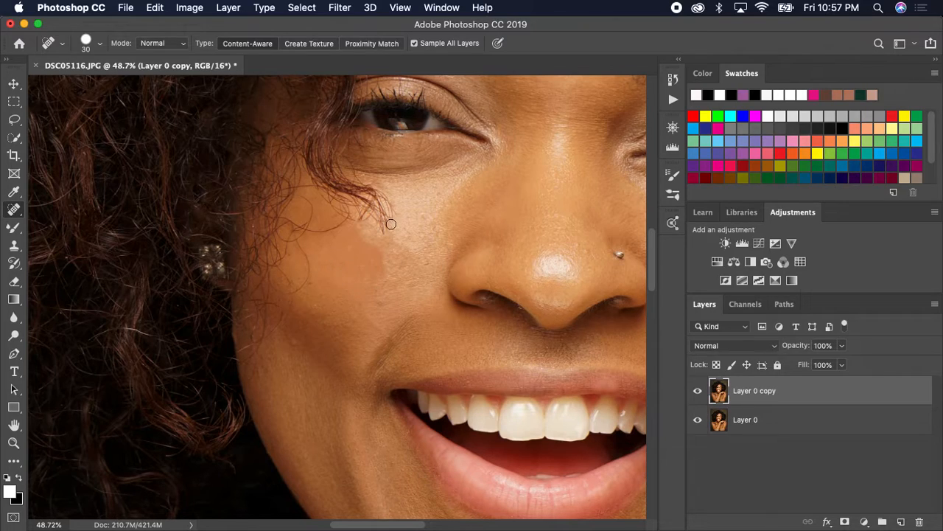
Heal the strand ends on the upper left-hand cheek below the curl's tip.
mouse_move(389, 224)
mouse_down()
mouse_move(383, 233)
mouse_move(387, 221)
mouse_up()
mouse_move(382, 218)
mouse_down()
mouse_move(380, 231)
mouse_move(394, 213)
mouse_move(380, 207)
mouse_move(376, 225)
mouse_move(344, 221)
mouse_move(310, 234)
mouse_move(345, 221)
mouse_move(335, 207)
mouse_up()
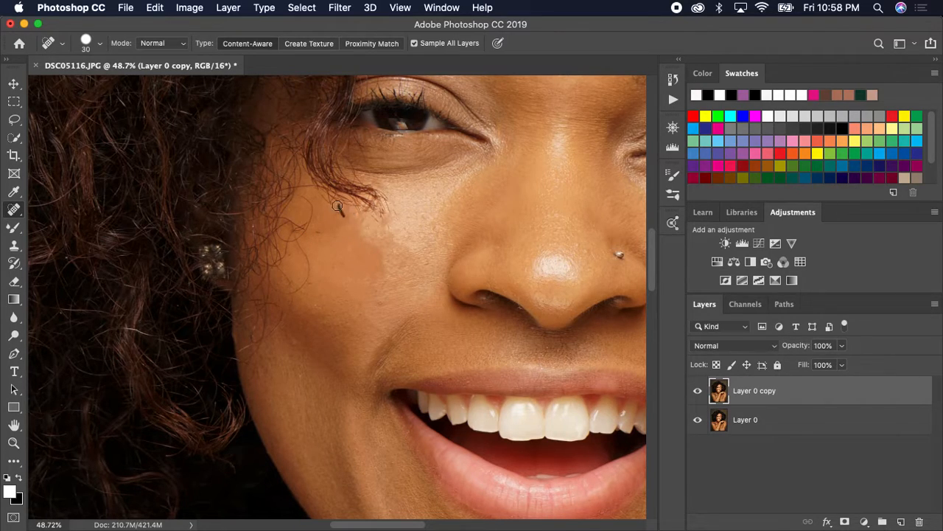
mouse_move(345, 202)
mouse_down()
mouse_move(353, 217)
mouse_move(314, 234)
mouse_up()
mouse_move(374, 217)
mouse_down()
mouse_move(390, 233)
mouse_move(395, 213)
mouse_move(380, 217)
mouse_up()
drag(344, 194, 329, 204)
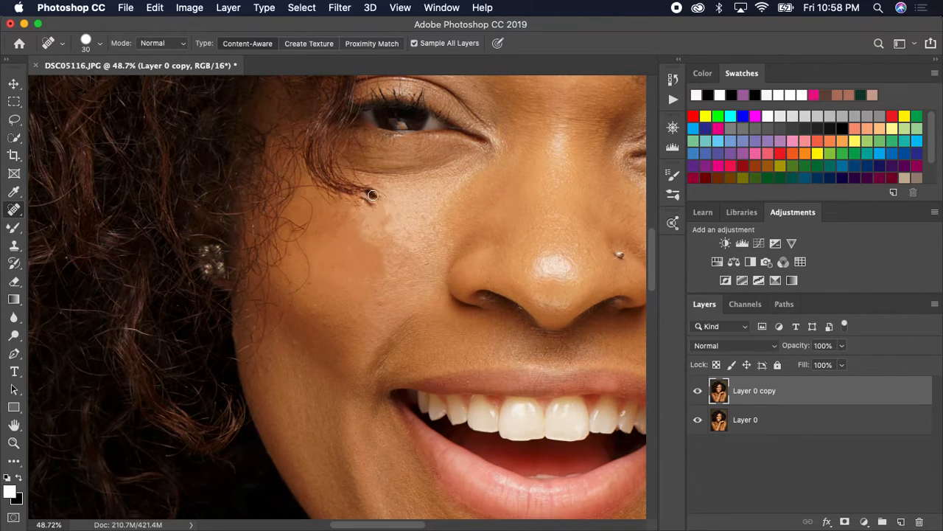
Heal the leftover hair fragments around the curl's tip on the upper left-hand cheek.
drag(382, 197, 383, 198)
mouse_move(374, 206)
mouse_down()
mouse_move(360, 220)
mouse_move(365, 205)
mouse_move(335, 219)
mouse_up()
click(342, 207)
drag(379, 199, 382, 201)
Heal the fine looping hairs along the outer left-hand cheek near the earring.
mouse_move(301, 192)
mouse_down()
mouse_move(300, 234)
mouse_move(292, 224)
mouse_move(310, 272)
mouse_move(301, 289)
mouse_move(287, 275)
mouse_move(292, 305)
mouse_move(275, 305)
mouse_move(271, 336)
mouse_up()
mouse_move(295, 239)
mouse_down()
mouse_move(305, 252)
mouse_move(289, 236)
mouse_move(273, 271)
mouse_move(289, 223)
mouse_move(282, 219)
mouse_move(294, 233)
mouse_move(276, 231)
mouse_move(305, 235)
mouse_up()
drag(311, 280, 305, 283)
mouse_move(323, 196)
mouse_down()
mouse_move(337, 210)
mouse_move(348, 199)
mouse_move(292, 193)
mouse_move(294, 235)
mouse_move(338, 210)
mouse_up()
Heal away the curl's dark tip beneath the left-hand eye.
mouse_move(355, 134)
mouse_down()
mouse_move(363, 163)
mouse_move(355, 141)
mouse_move(349, 162)
mouse_move(348, 152)
mouse_move(362, 187)
mouse_move(355, 176)
mouse_move(447, 162)
mouse_move(377, 171)
mouse_move(336, 156)
mouse_up()
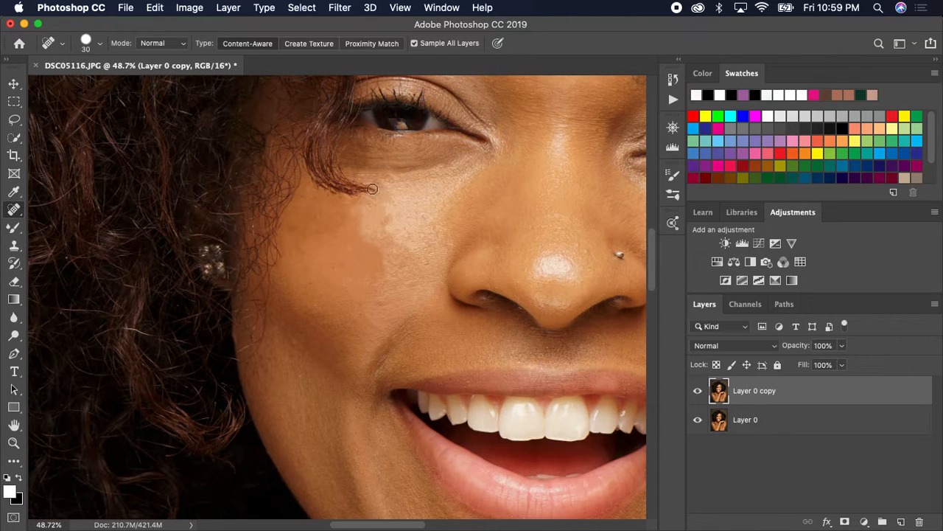
mouse_move(371, 191)
mouse_down()
mouse_move(381, 194)
mouse_move(355, 189)
mouse_move(346, 199)
mouse_move(383, 207)
mouse_move(345, 183)
mouse_move(351, 190)
mouse_move(337, 192)
mouse_move(344, 175)
mouse_move(338, 199)
mouse_move(314, 178)
mouse_move(324, 188)
mouse_up()
mouse_move(331, 193)
mouse_down()
mouse_move(350, 183)
mouse_move(329, 177)
mouse_move(342, 176)
mouse_up()
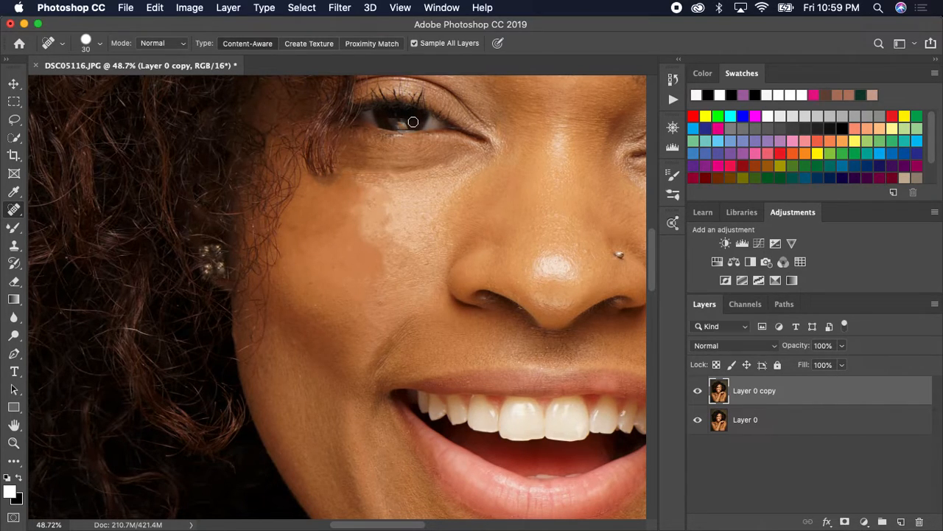
Heal the patchy healed area and remaining specks across the left-hand cheek.
scroll(485, 189, down, 5)
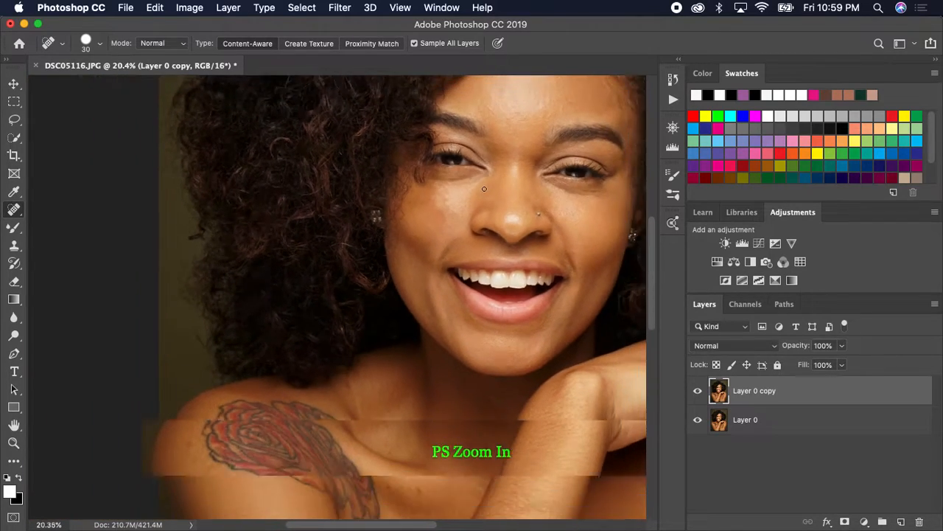
scroll(484, 189, down, 2)
scroll(487, 212, up, 7)
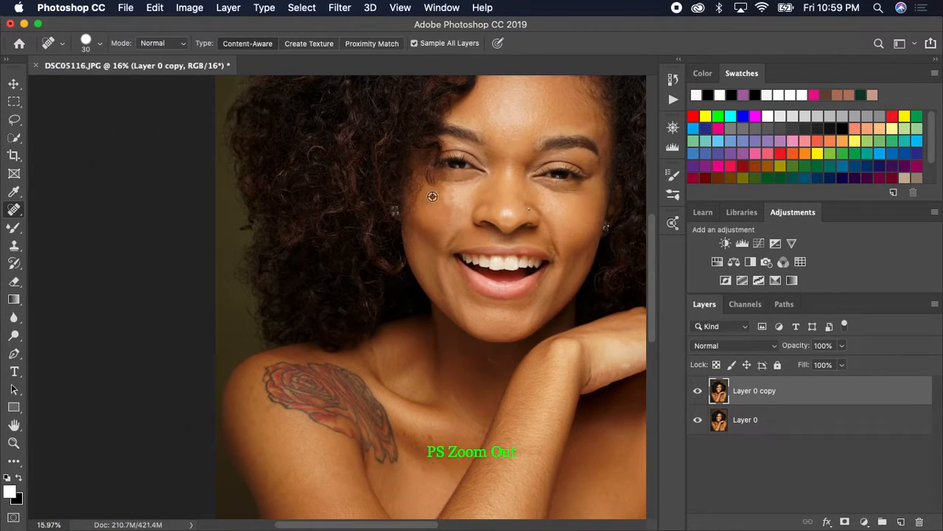
scroll(456, 152, up, 2)
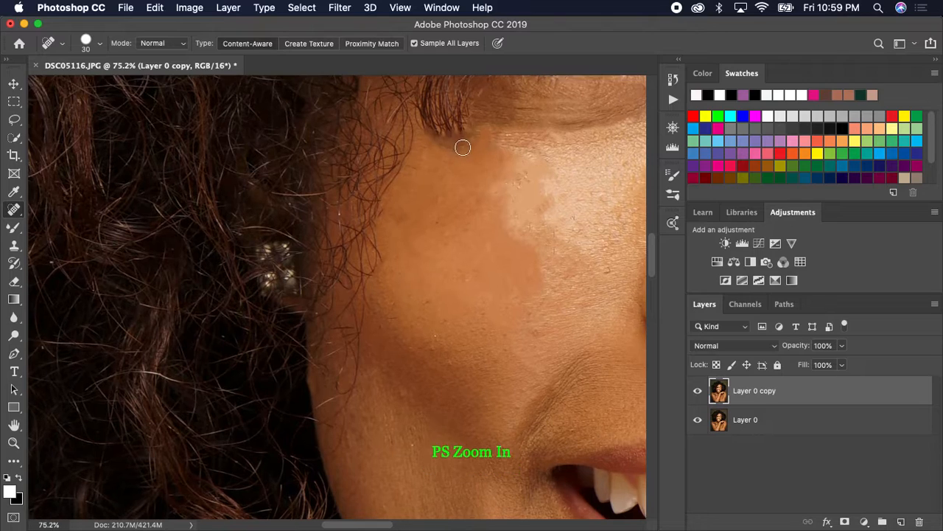
scroll(460, 151, down, 1)
scroll(475, 156, up, 2)
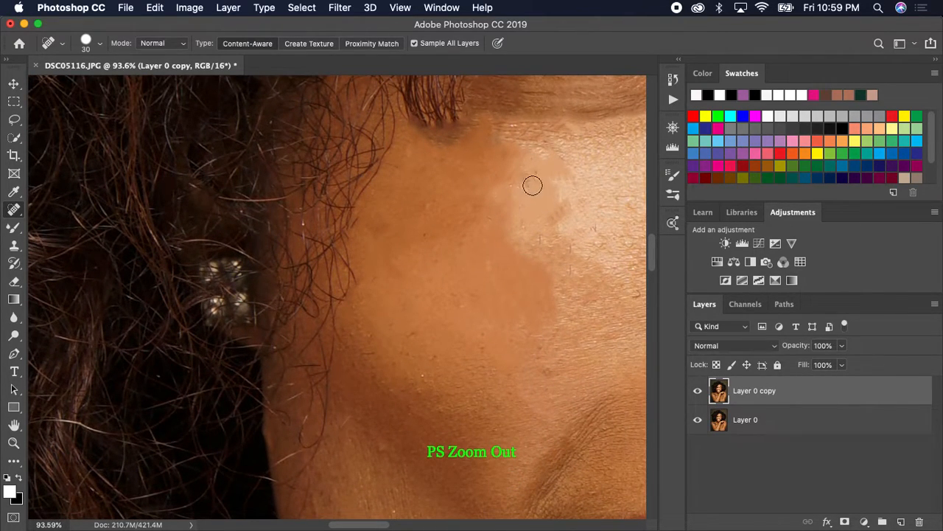
mouse_move(532, 184)
mouse_down()
mouse_move(527, 196)
mouse_move(510, 194)
mouse_move(530, 185)
mouse_up()
mouse_move(544, 221)
mouse_down()
mouse_move(536, 243)
mouse_move(519, 239)
mouse_move(506, 268)
mouse_move(467, 294)
mouse_up()
drag(455, 244, 466, 234)
mouse_move(407, 259)
mouse_down()
mouse_move(366, 279)
mouse_move(373, 291)
mouse_up()
mouse_move(410, 325)
mouse_down()
mouse_move(411, 338)
mouse_move(367, 351)
mouse_move(362, 364)
mouse_move(378, 377)
mouse_move(344, 415)
mouse_move(340, 437)
mouse_up()
Reduce the brush to 9 px and heal the specks around both nostrils, the nose tip and above the upper lip.
scroll(469, 288, right, 10)
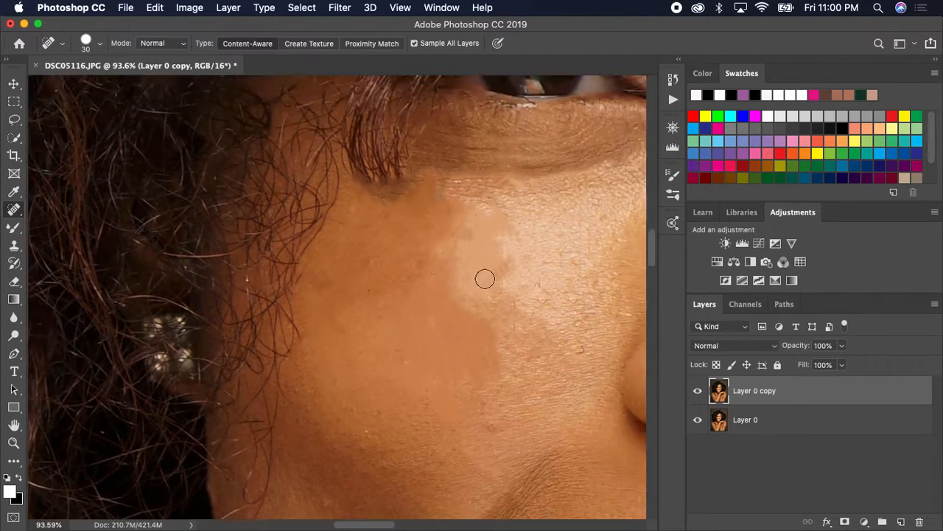
scroll(494, 257, down, 1)
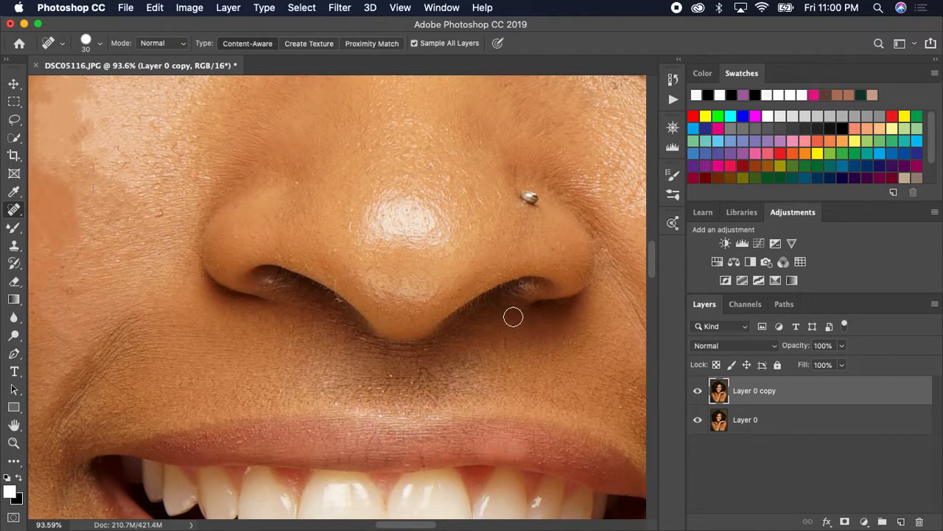
key(bracketleft)
key(bracketleft)
key(bracketleft)
drag(275, 286, 280, 270)
drag(334, 283, 333, 300)
drag(351, 229, 350, 241)
drag(484, 300, 516, 293)
mouse_move(419, 359)
mouse_down()
mouse_move(407, 388)
mouse_move(437, 373)
mouse_up()
drag(500, 316, 496, 340)
drag(530, 283, 520, 295)
Heal the upper part of the smile line beside the right-hand nostril.
scroll(571, 280, right, 3)
scroll(571, 280, down, 1)
scroll(576, 283, right, 3)
scroll(576, 283, down, 1)
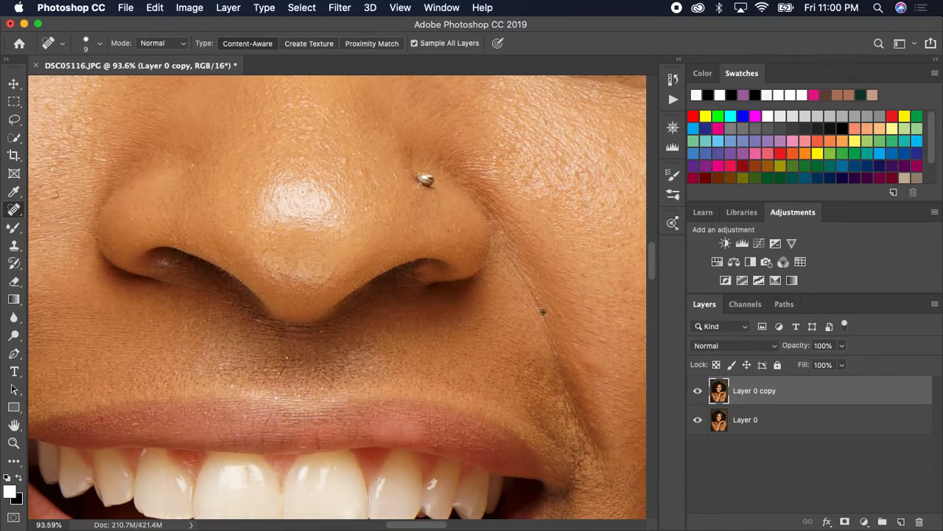
drag(535, 296, 509, 258)
mouse_move(540, 294)
mouse_down()
mouse_move(544, 304)
mouse_move(532, 309)
mouse_move(523, 290)
mouse_move(513, 297)
mouse_move(501, 236)
mouse_up()
drag(490, 213, 489, 215)
Heal the small marks on the upper front teeth.
scroll(565, 242, down, 8)
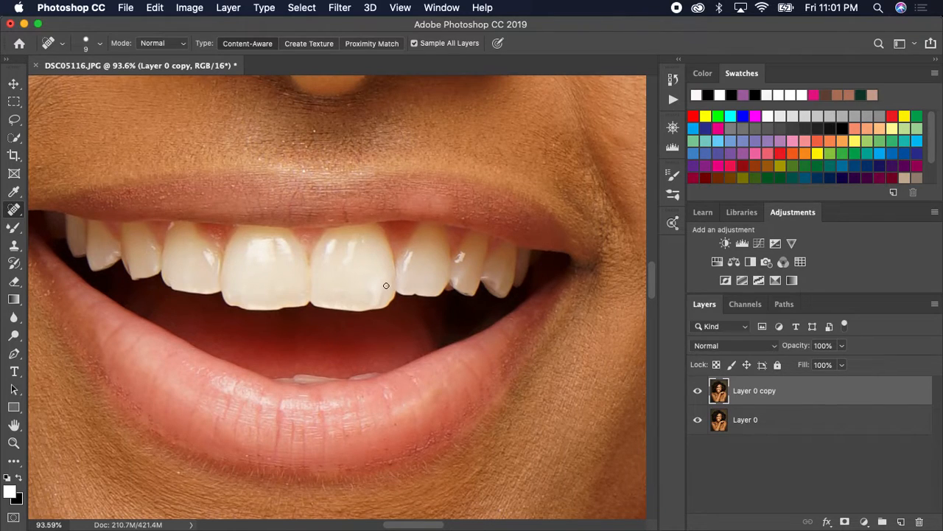
drag(369, 296, 368, 297)
drag(214, 260, 214, 260)
Heal the small spots on the lower lip and along its lower edge.
scroll(408, 299, down, 3)
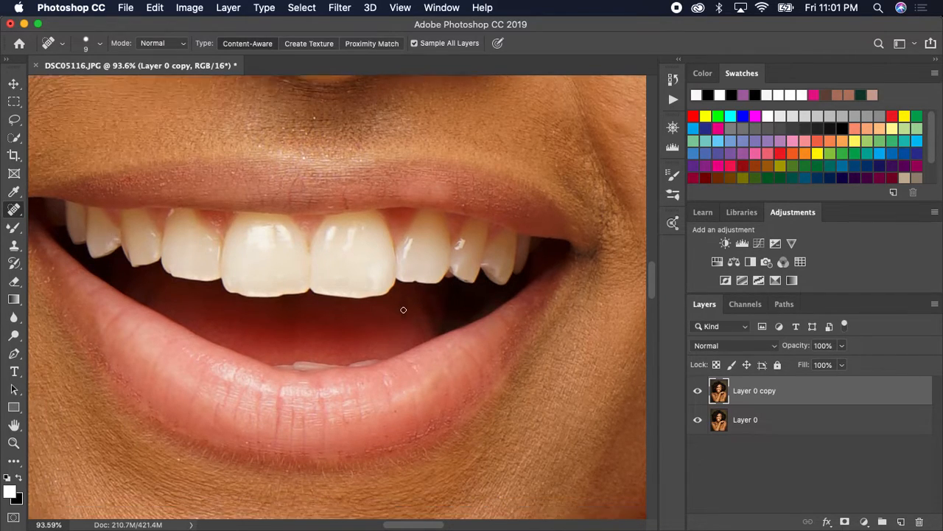
click(416, 333)
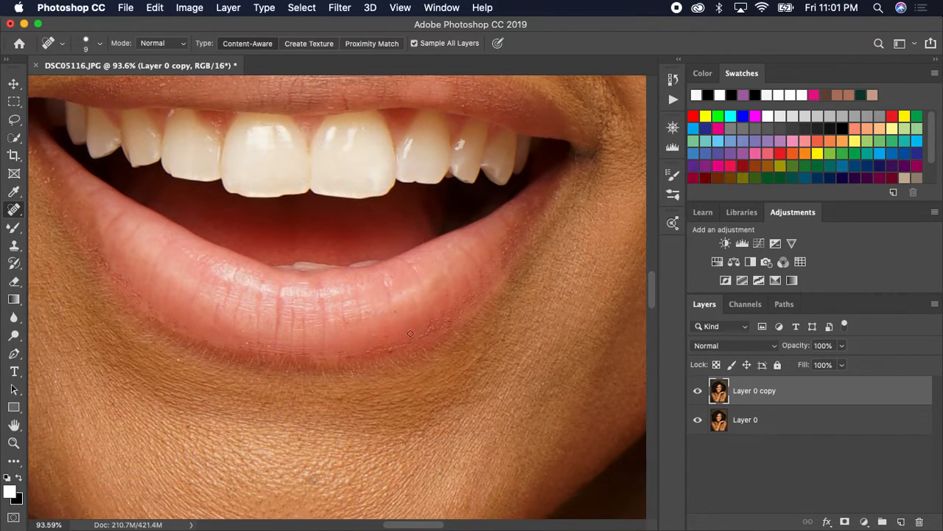
mouse_move(389, 353)
mouse_down()
mouse_move(424, 335)
mouse_move(401, 347)
mouse_up()
drag(393, 314, 394, 314)
Heal the light specks on the right-hand side of the chin.
scroll(405, 298, down, 10)
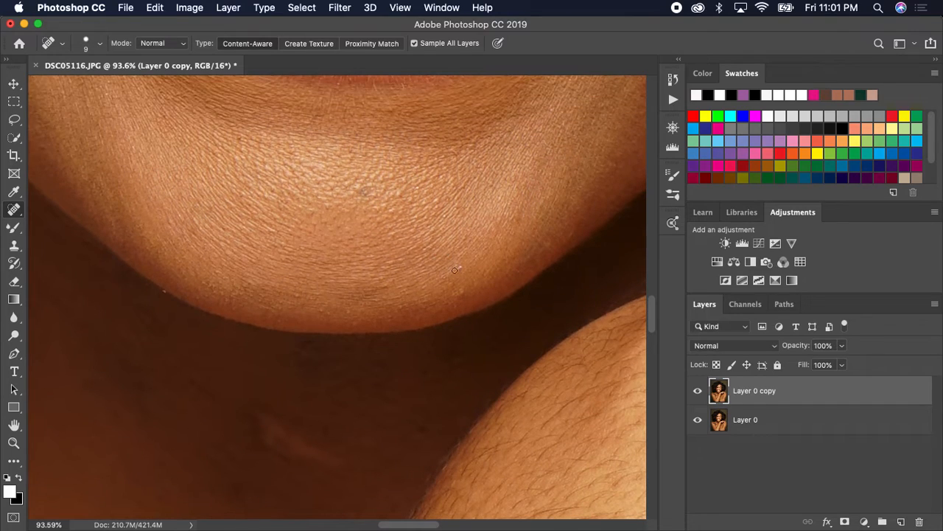
click(458, 293)
click(457, 270)
Enlarge the brush to 25 px and heal the light streak on the neck below the chin.
scroll(388, 318, down, 6)
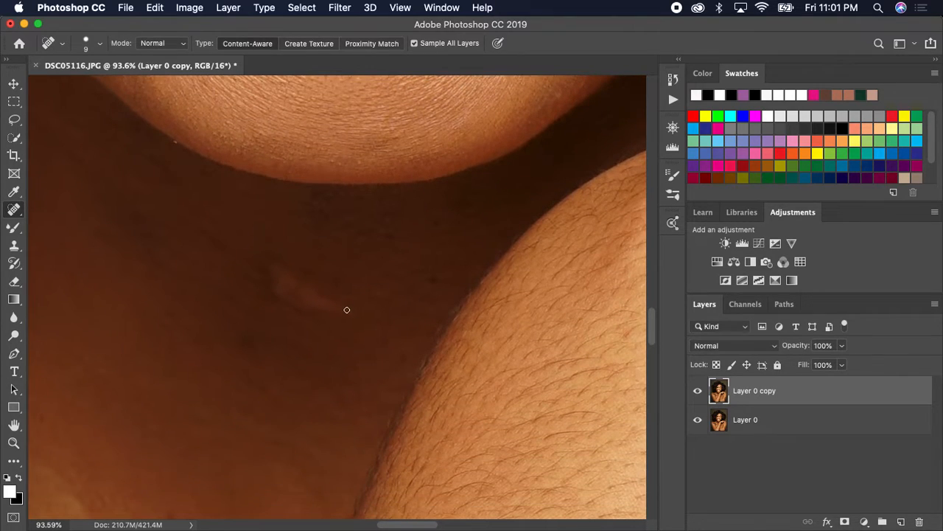
key(bracketright)
key(bracketright)
key(bracketright)
key(bracketright)
mouse_move(346, 308)
mouse_down()
mouse_move(317, 299)
mouse_move(305, 307)
mouse_move(271, 267)
mouse_move(343, 305)
mouse_move(306, 300)
mouse_move(332, 310)
mouse_move(296, 269)
mouse_up()
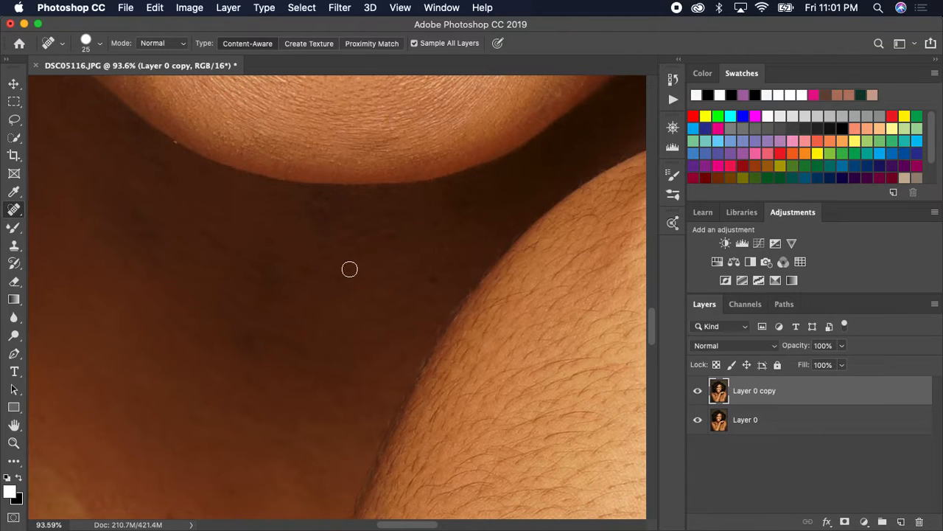
Reduce the brush to 7 px and heal the small dark spot on the neck near the arm.
key(bracketleft)
key(bracketleft)
key(bracketleft)
key(bracketleft)
key(bracketleft)
key(bracketleft)
click(434, 280)
Enlarge the brush and heal the dark spots on the chest between the tattoo and the raised forearm.
key(super+minus)
key(super+minus)
key(super+minus)
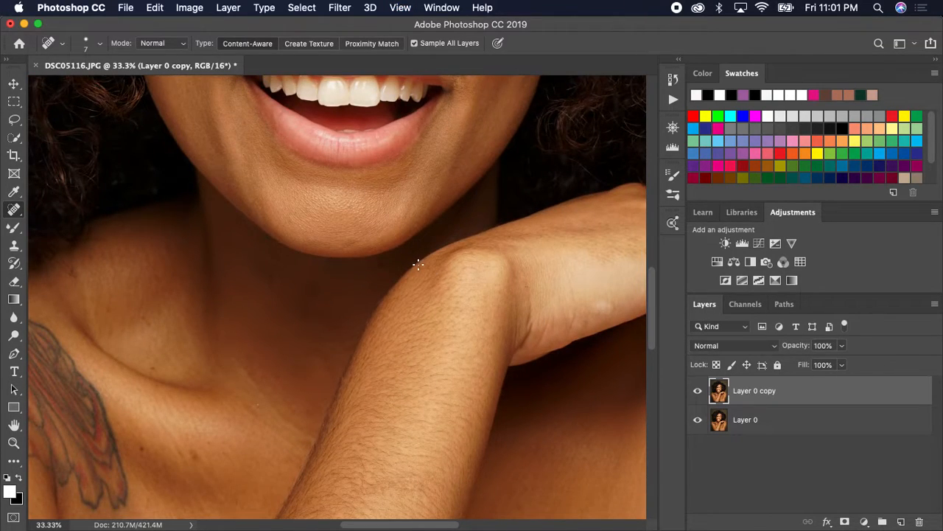
scroll(415, 263, down, 5)
scroll(415, 263, left, 3)
scroll(303, 310, down, 3)
scroll(302, 309, left, 3)
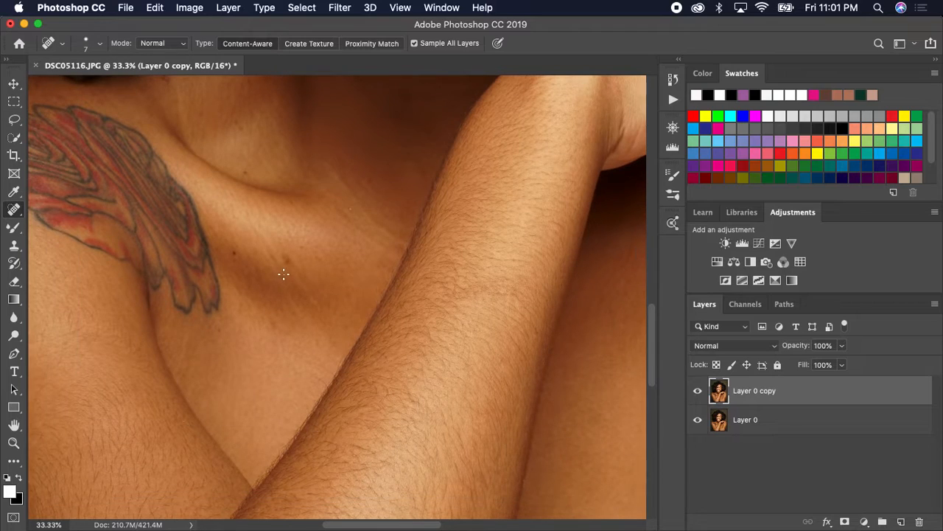
key(bracketright)
key(bracketright)
key(bracketright)
key(bracketright)
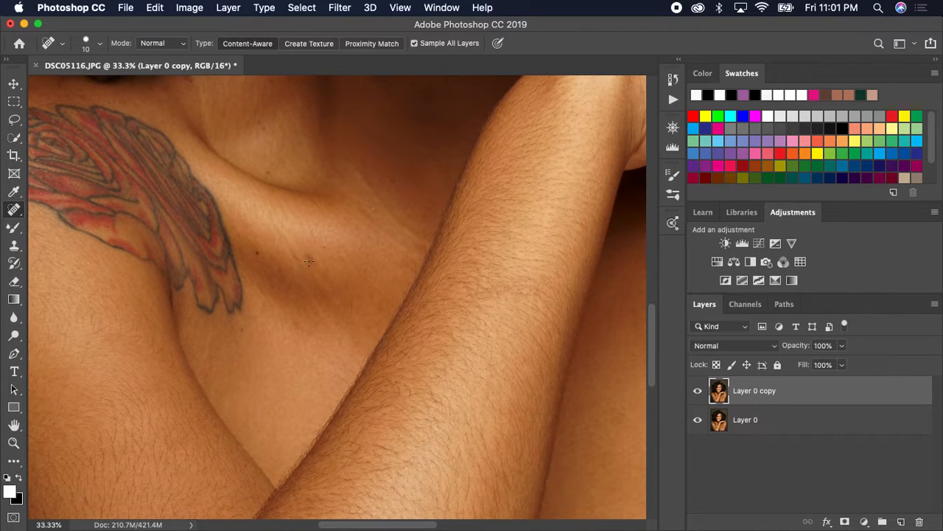
mouse_move(311, 259)
mouse_down()
mouse_move(290, 262)
mouse_move(329, 276)
mouse_up()
mouse_move(295, 316)
mouse_down()
mouse_move(295, 334)
mouse_move(317, 319)
mouse_up()
Heal the creases and marks across the arm near the photo's lower edge with a 40 px brush.
scroll(366, 234, down, 10)
scroll(412, 197, right, 10)
mouse_move(380, 178)
mouse_down()
mouse_move(348, 186)
mouse_move(327, 205)
mouse_up()
mouse_move(433, 224)
mouse_down()
mouse_move(452, 218)
mouse_move(450, 234)
mouse_move(438, 221)
mouse_move(421, 239)
mouse_move(384, 238)
mouse_move(360, 250)
mouse_move(391, 244)
mouse_move(406, 225)
mouse_move(456, 217)
mouse_move(395, 252)
mouse_move(352, 244)
mouse_move(295, 270)
mouse_up()
drag(323, 230, 297, 247)
drag(389, 208, 329, 228)
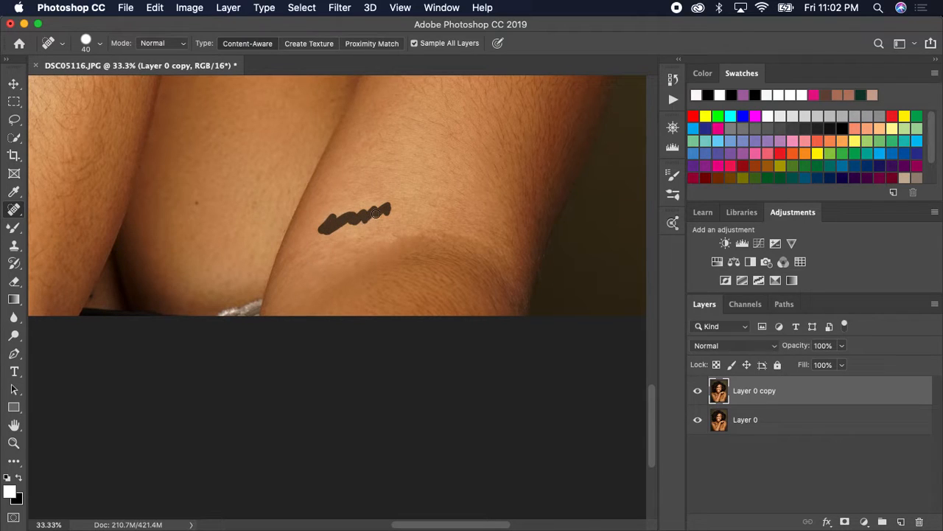
drag(387, 187, 365, 195)
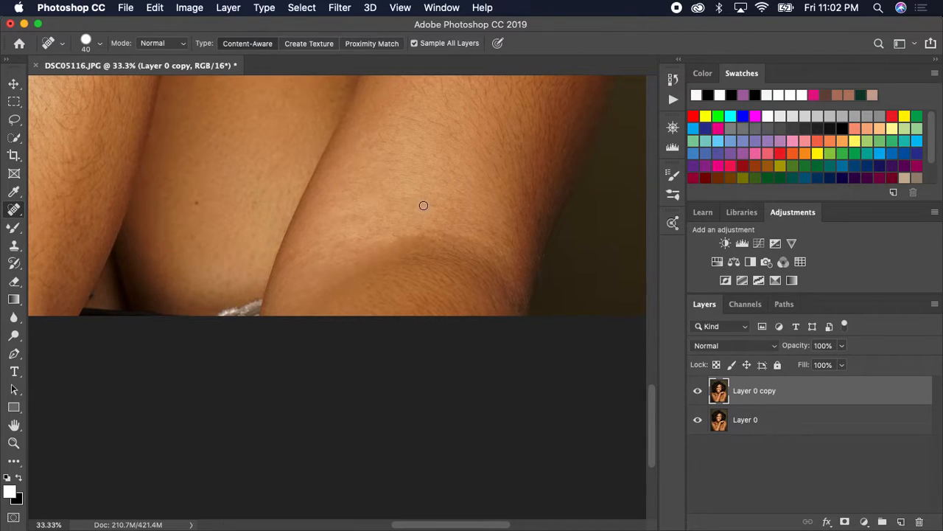
Heal the bright bump along the lower edge of the hand and the light patch on the finger knuckle.
scroll(428, 207, up, 2)
scroll(428, 207, up, 10)
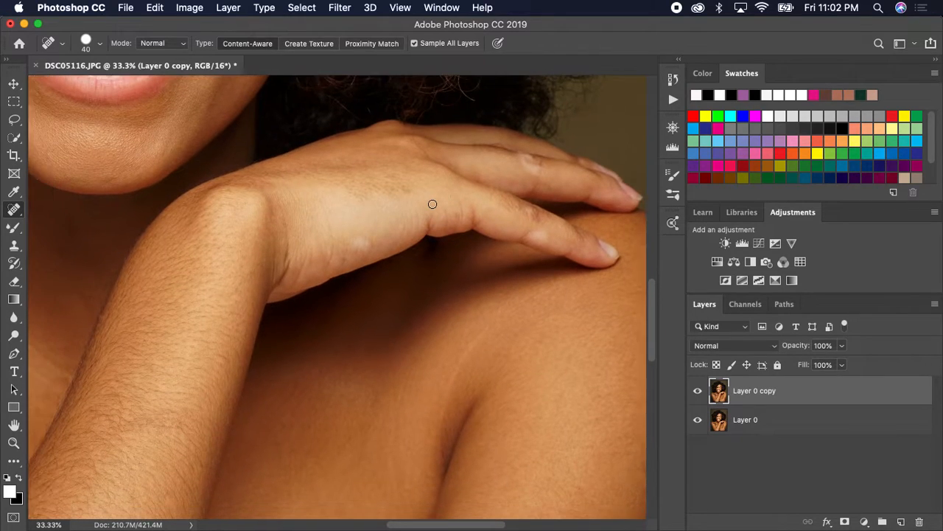
scroll(433, 204, left, 2)
mouse_move(411, 228)
mouse_down()
mouse_move(382, 248)
mouse_move(387, 241)
mouse_up()
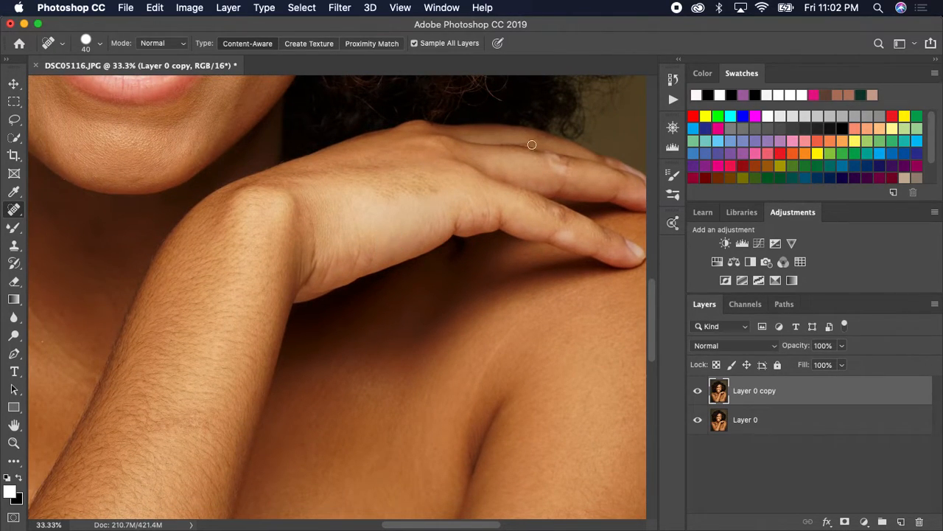
mouse_move(552, 166)
mouse_down()
mouse_move(566, 167)
mouse_move(557, 160)
mouse_up()
drag(378, 124, 549, 168)
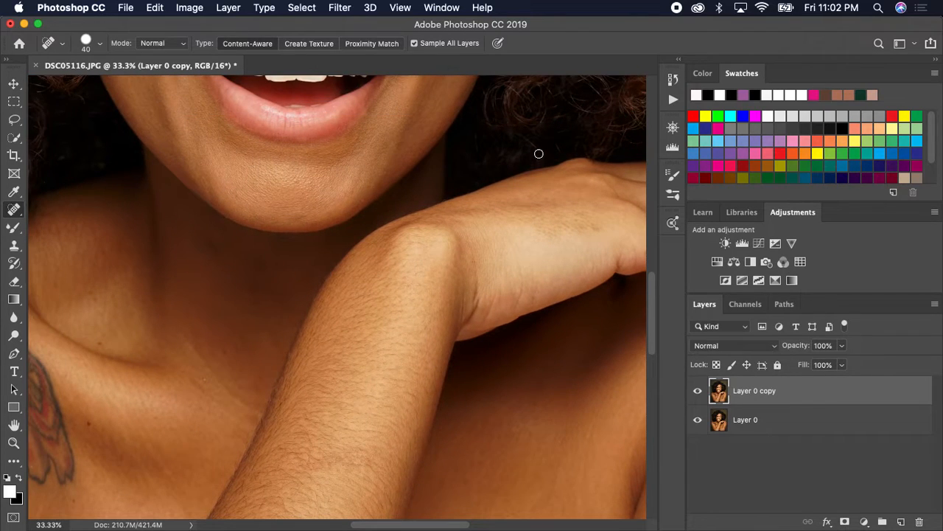
Heal the marks on the tattooed shoulder's upper arm, the chin, the jaw and the cheeks beside the mouth with the 40 px brush.
scroll(539, 159, down, 3)
scroll(534, 167, down, 4)
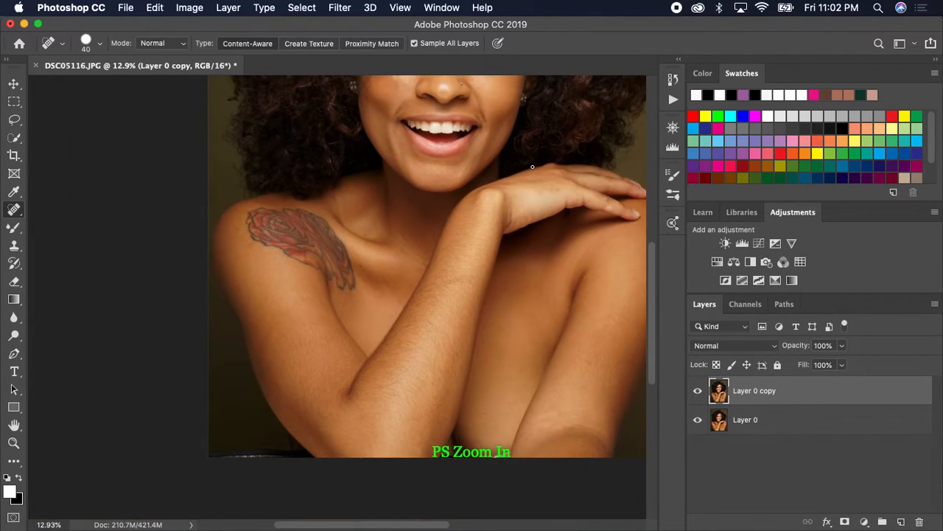
scroll(531, 167, up, 3)
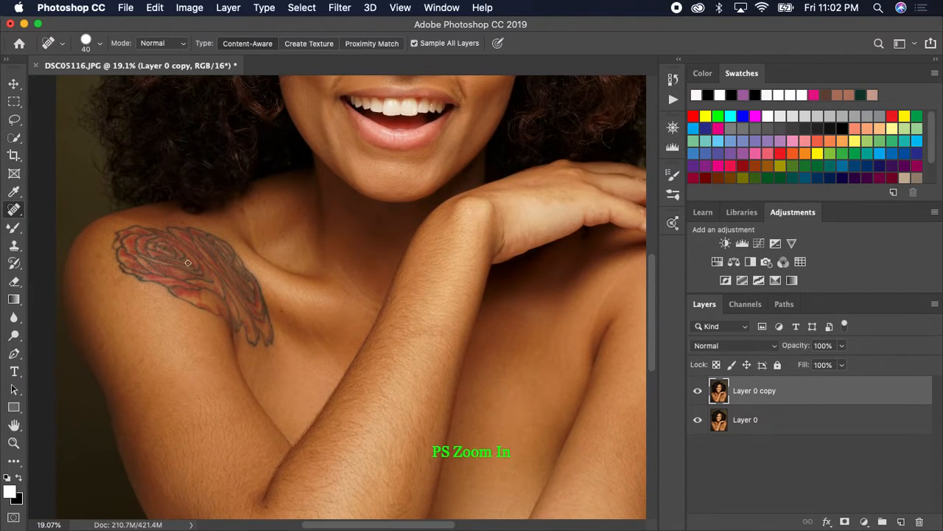
drag(102, 344, 102, 341)
mouse_move(422, 171)
mouse_down()
mouse_move(398, 199)
mouse_move(399, 180)
mouse_move(407, 190)
mouse_up()
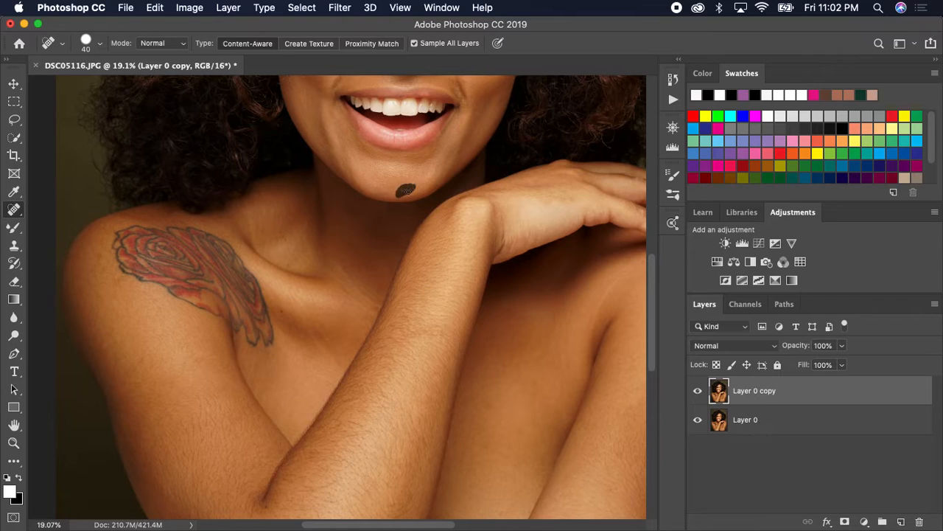
mouse_move(458, 155)
mouse_down()
mouse_move(448, 152)
mouse_move(448, 163)
mouse_up()
mouse_move(483, 109)
mouse_down()
mouse_move(502, 95)
mouse_move(485, 108)
mouse_up()
drag(495, 96, 482, 117)
drag(455, 153, 456, 143)
drag(356, 136, 364, 121)
Heal the marks between the eyebrows and across the middle of the forehead.
scroll(364, 122, up, 5)
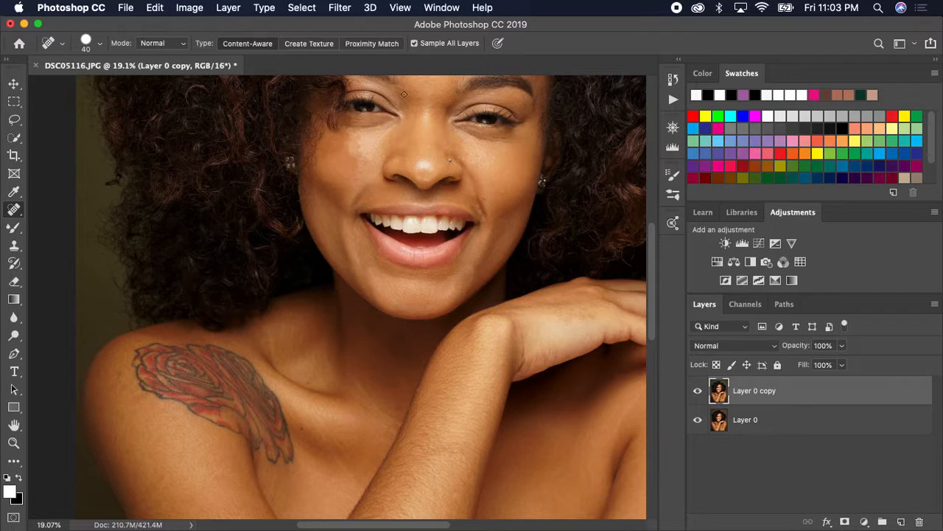
scroll(403, 93, up, 3)
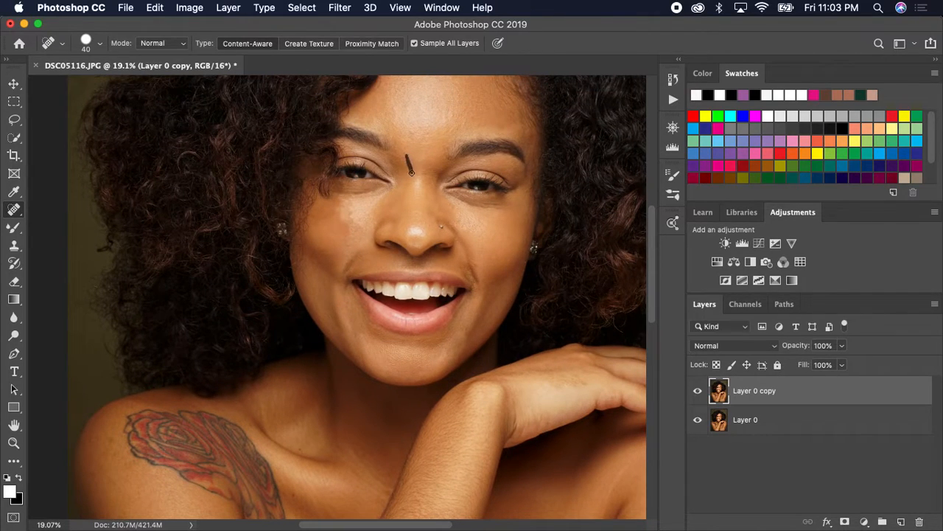
mouse_move(461, 126)
mouse_down()
mouse_move(434, 117)
mouse_move(436, 130)
mouse_move(410, 134)
mouse_up()
drag(454, 122, 456, 90)
drag(489, 95, 491, 108)
Heal the uneven skin above the left-hand eyebrow and on the upper forehead near the hairline.
scroll(448, 94, up, 3)
drag(404, 150, 393, 189)
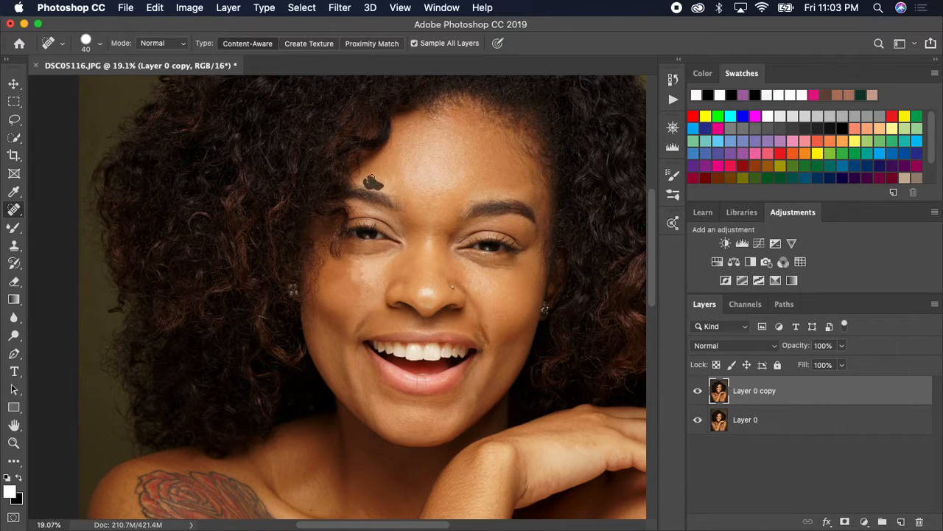
mouse_move(456, 131)
mouse_down()
mouse_move(460, 138)
mouse_move(484, 127)
mouse_up()
drag(411, 157, 403, 168)
Heal the stray hairs and uneven skin just above the right-hand eyebrow.
scroll(564, 110, down, 5)
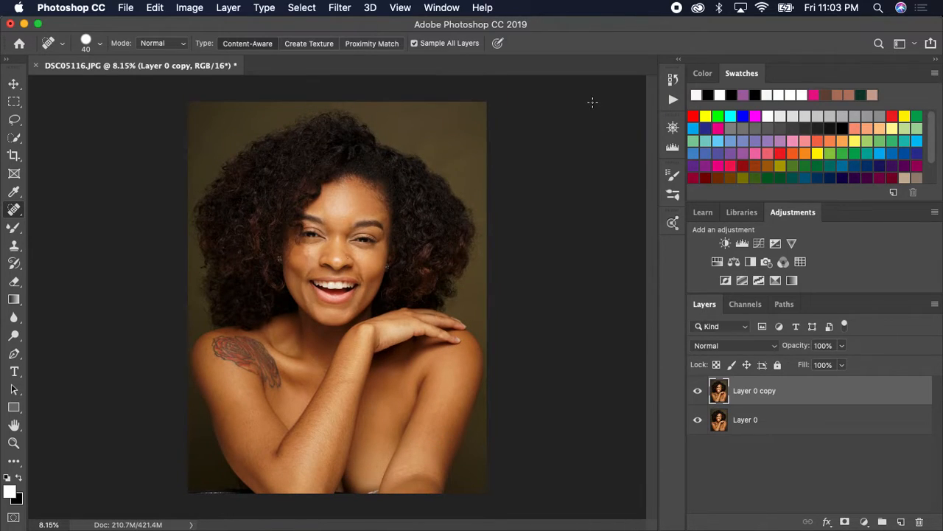
scroll(473, 190, down, 1)
scroll(373, 207, up, 3)
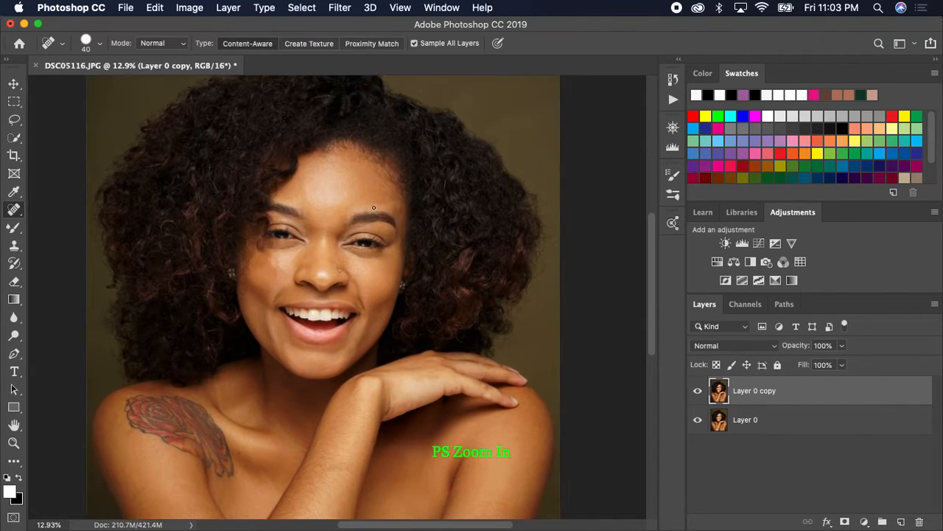
scroll(373, 207, up, 4)
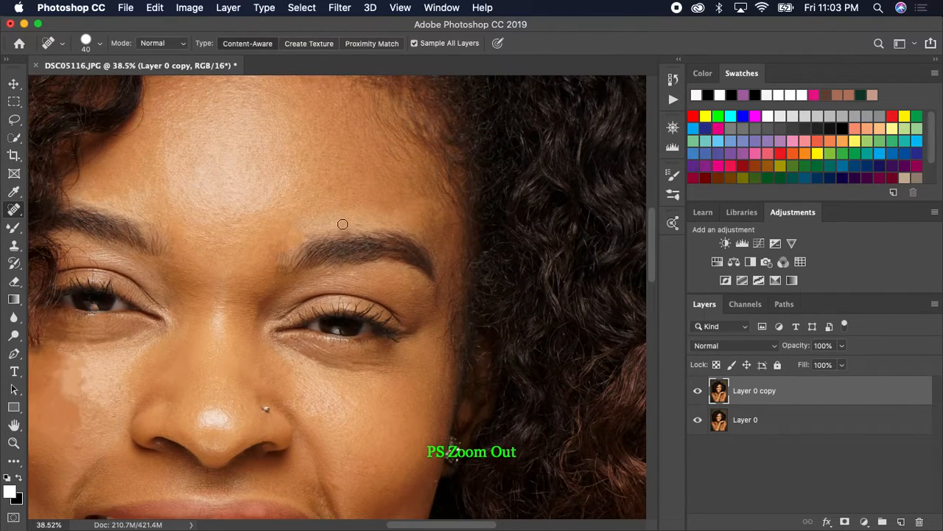
drag(340, 225, 350, 207)
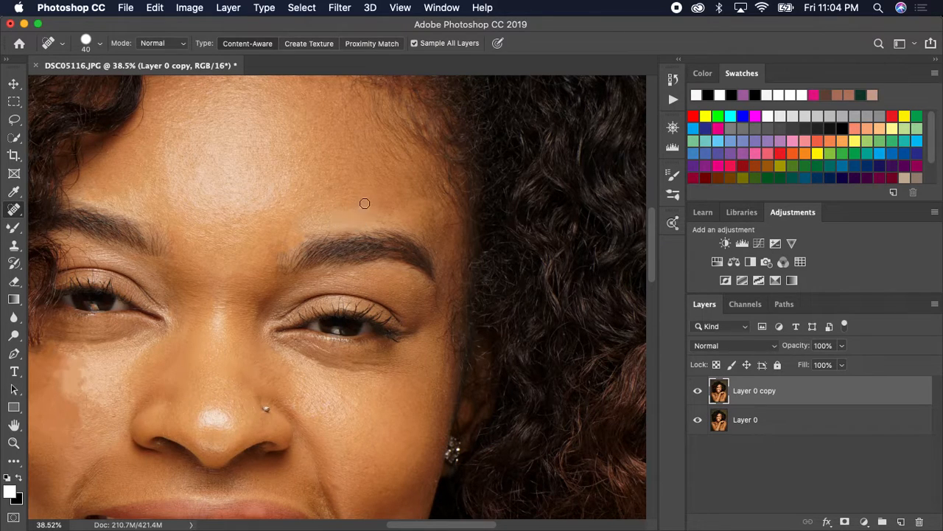
scroll(330, 247, down, 3)
scroll(310, 268, down, 1)
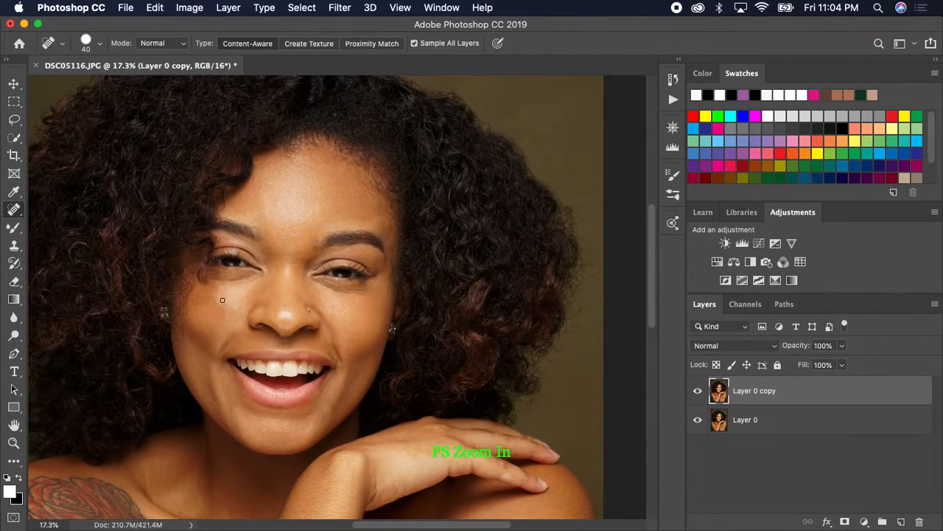
Try the Patch tool on the blotchy light area of the left-hand cheek and undo the last patch.
right_click(14, 209)
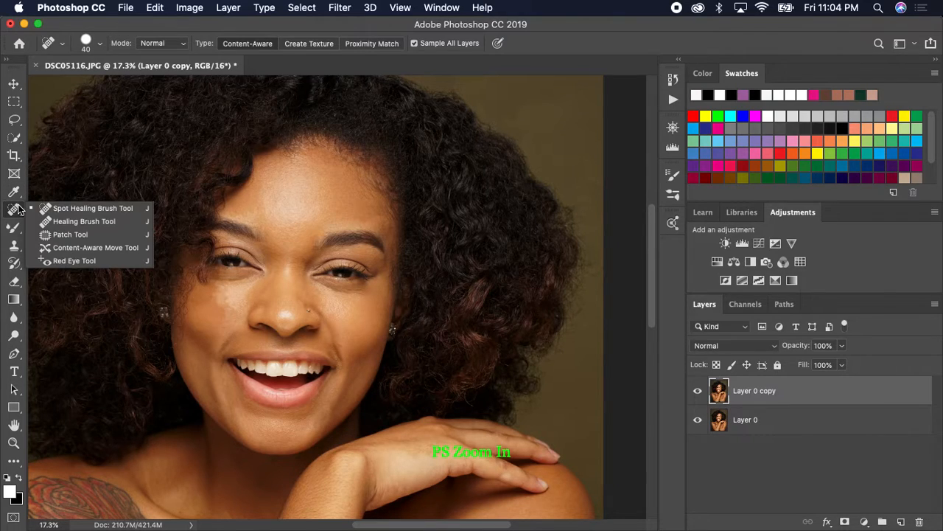
click(48, 232)
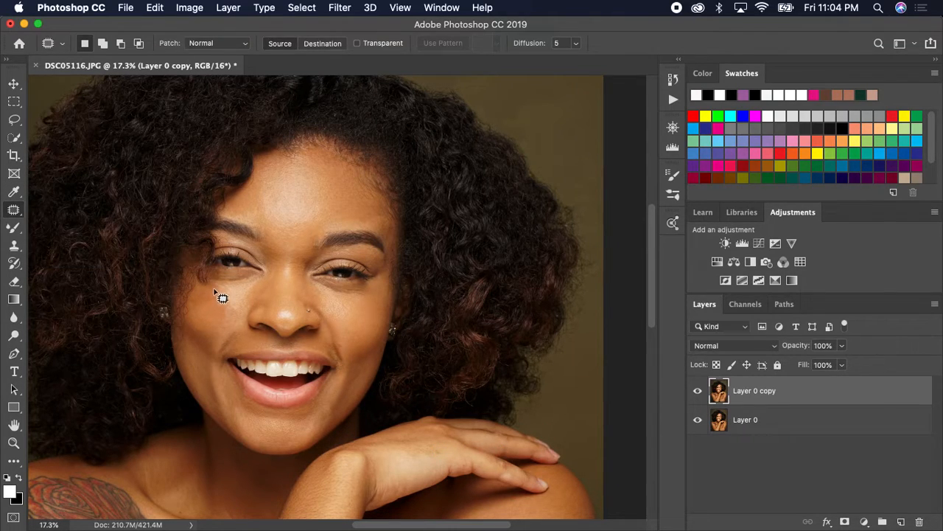
mouse_move(226, 279)
mouse_down()
mouse_move(236, 310)
mouse_move(225, 319)
mouse_move(215, 287)
mouse_move(230, 299)
mouse_move(345, 319)
mouse_up()
click(345, 321)
mouse_move(213, 282)
mouse_down()
mouse_move(238, 284)
mouse_move(228, 307)
mouse_move(217, 287)
mouse_move(200, 321)
mouse_up()
click(226, 310)
mouse_move(237, 292)
mouse_down()
mouse_move(213, 289)
mouse_move(235, 296)
mouse_move(227, 286)
mouse_move(216, 294)
mouse_move(213, 281)
mouse_move(233, 300)
mouse_move(222, 289)
mouse_move(222, 307)
mouse_move(212, 291)
mouse_move(233, 299)
mouse_move(261, 278)
mouse_move(247, 304)
mouse_move(246, 291)
mouse_move(229, 313)
mouse_move(221, 292)
mouse_move(231, 298)
mouse_move(218, 309)
mouse_move(220, 296)
mouse_move(233, 322)
mouse_up()
key(super+z)
Patch the blotchy area of the left-hand cheek with smoother skin from lower on the cheek and clear the selection.
key(super+d)
key(super+d)
key(super+d)
key(super+d)
key(super+d)
mouse_move(225, 275)
mouse_down()
mouse_move(261, 275)
mouse_move(240, 284)
mouse_move(226, 276)
mouse_move(242, 280)
mouse_move(214, 315)
mouse_move(232, 308)
mouse_move(223, 277)
mouse_move(232, 295)
mouse_move(220, 305)
mouse_move(216, 286)
mouse_move(215, 316)
mouse_up()
key(super+d)
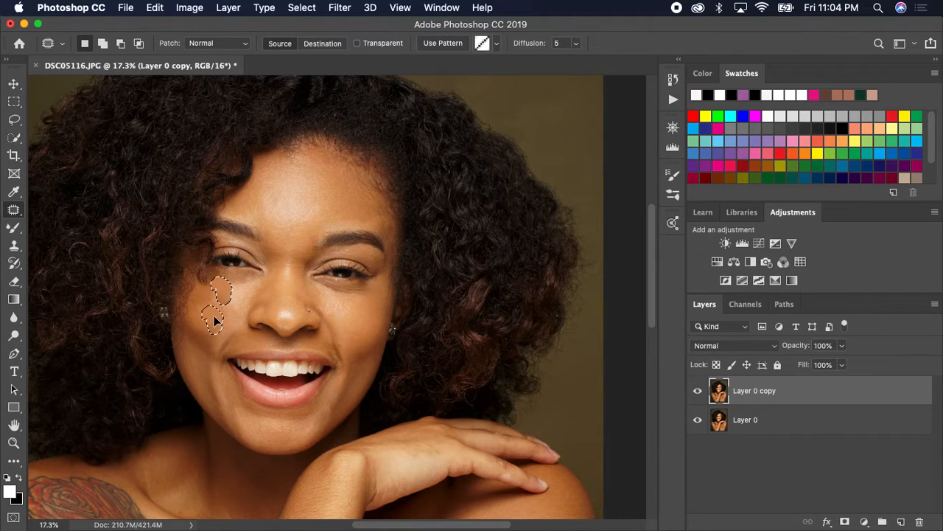
key(super+d)
Patch the skin beneath the left-hand eye with cleaner skin just below it and clear the selection.
mouse_move(230, 283)
mouse_down()
mouse_move(244, 286)
mouse_move(230, 283)
mouse_up()
mouse_move(233, 284)
mouse_down()
mouse_move(221, 309)
mouse_move(259, 274)
mouse_move(259, 285)
mouse_move(242, 290)
mouse_move(242, 278)
mouse_move(250, 280)
mouse_move(228, 303)
mouse_move(243, 270)
mouse_move(247, 283)
mouse_move(233, 280)
mouse_move(232, 305)
mouse_up()
key(super+d)
key(super+d)
key(super+d)
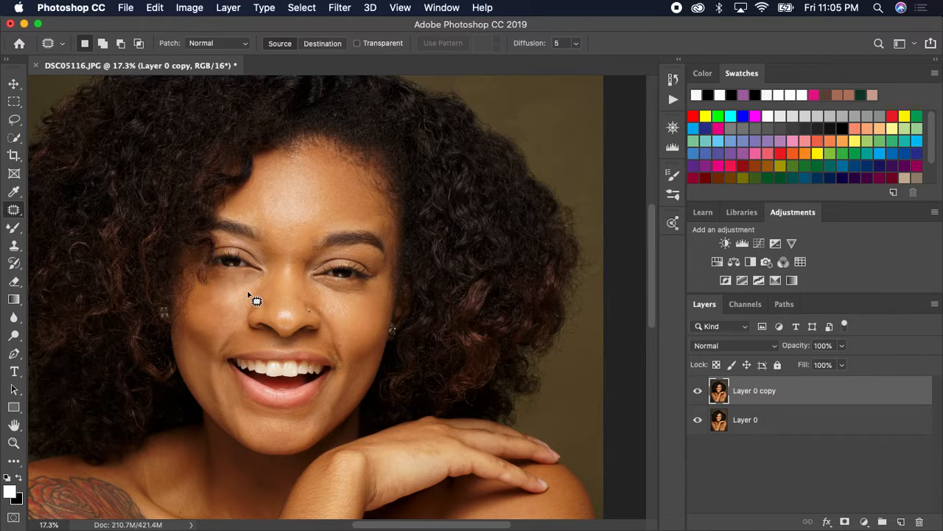
Undo the latest patch beneath the left-hand eye and clear its selection.
key(super+z)
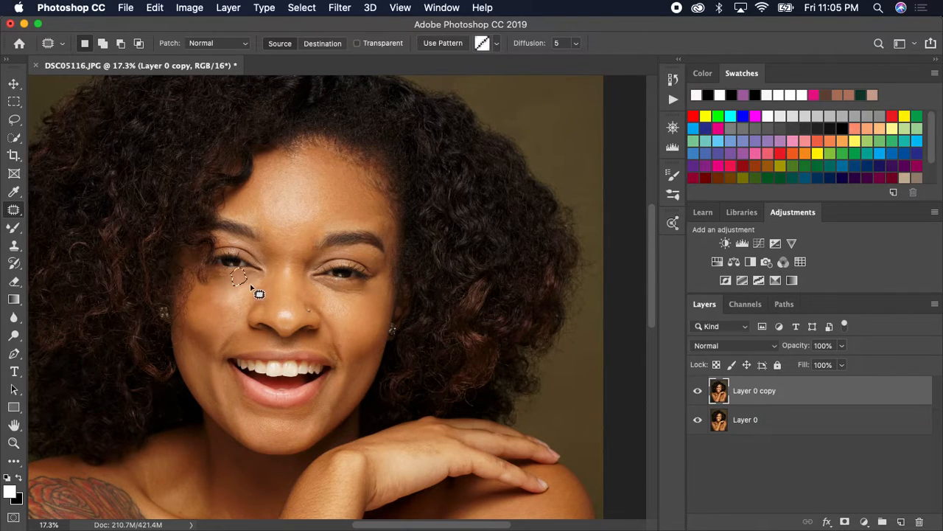
key(super+minus)
scroll(238, 269, up, 10)
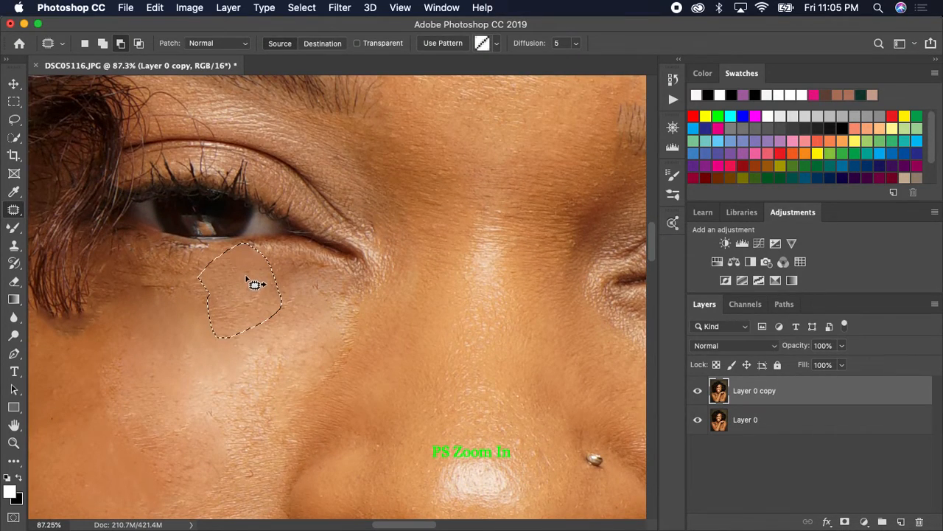
key(super+d)
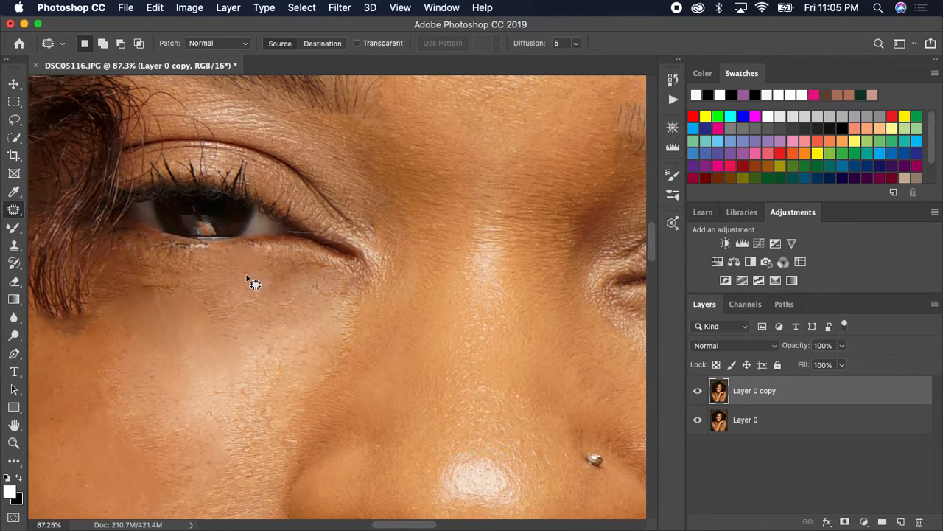
key(super+z)
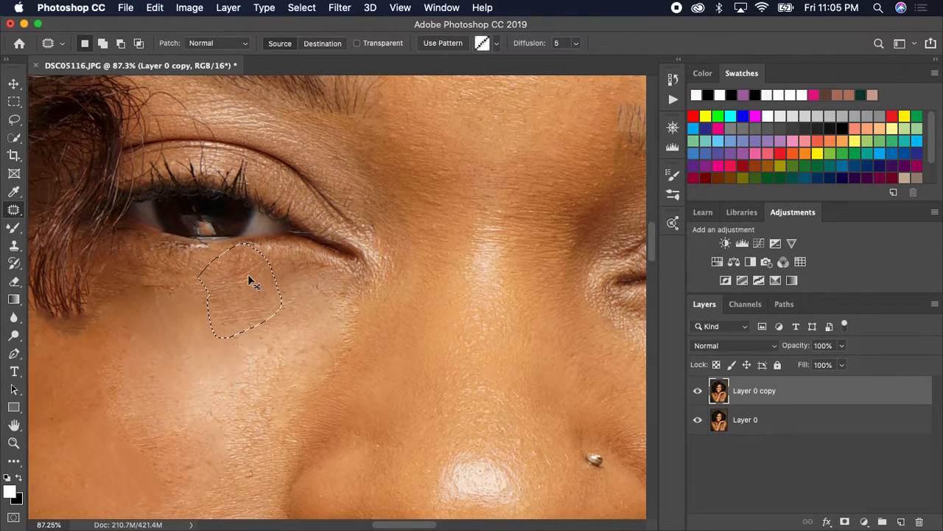
key(super+d)
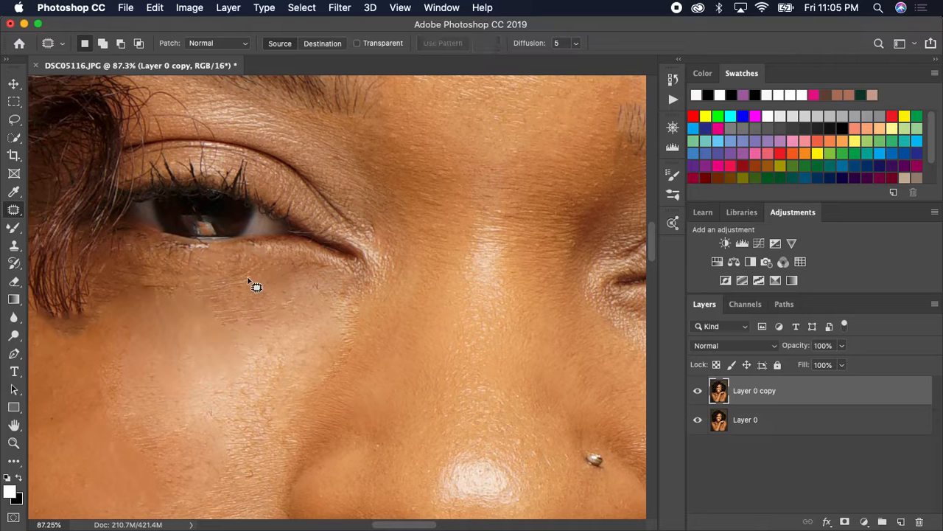
Patch the small creased area below the inner corner of the left-hand eye and clear the selection.
mouse_move(267, 290)
mouse_down()
mouse_move(288, 316)
mouse_move(280, 297)
mouse_up()
key(super+d)
scroll(499, 398, up, 2)
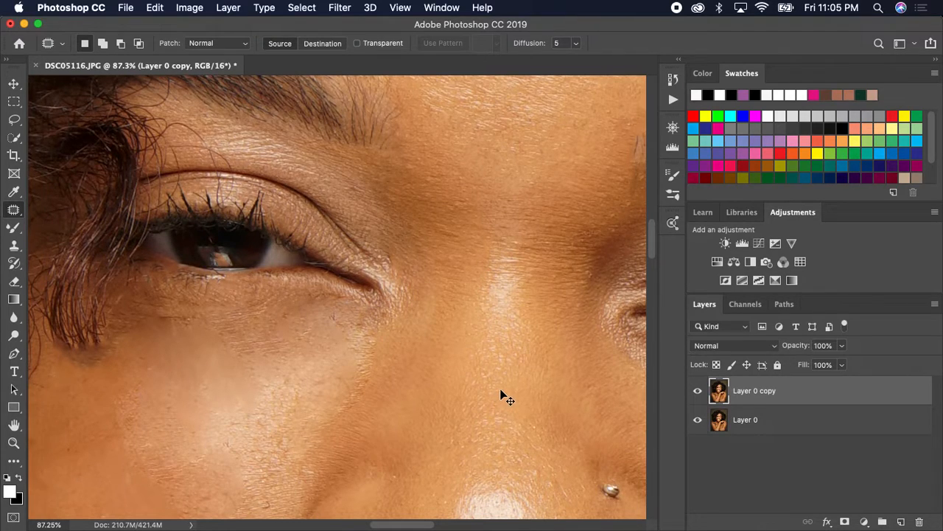
Duplicate the retouched Layer 0 copy.
key(super+minus)
key(super+minus)
key(super+minus)
key(super+minus)
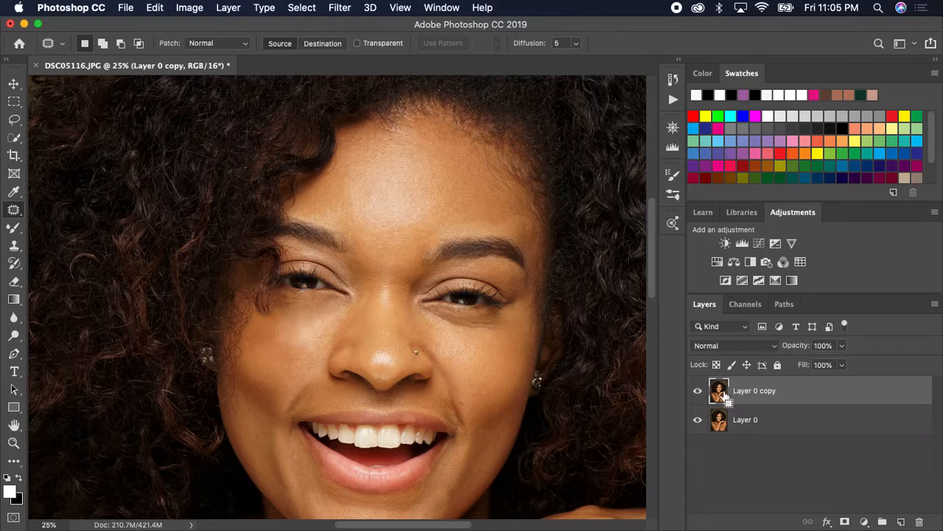
drag(726, 396, 725, 391)
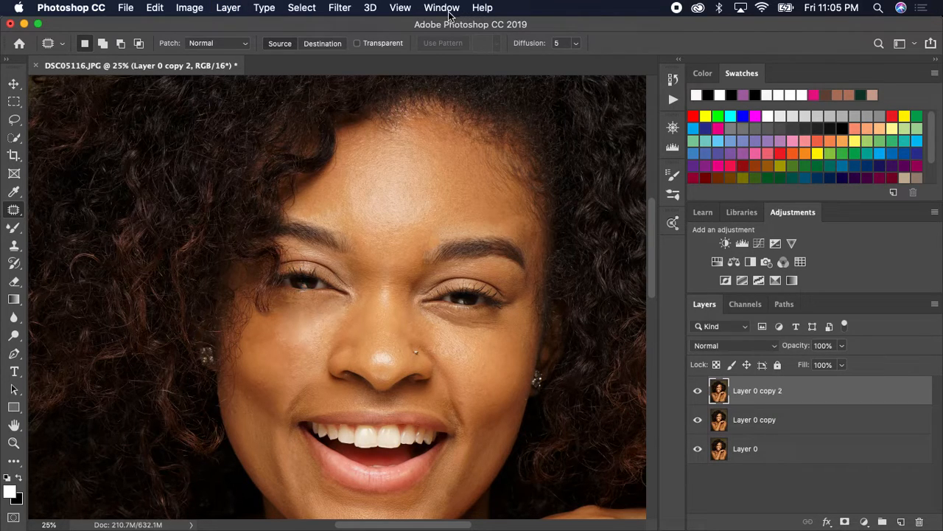
Open the Beauty Retouch extension and run its 16-bit frequency separation with a Gaussian Blur radius of 6.4 pixels.
click(443, 9)
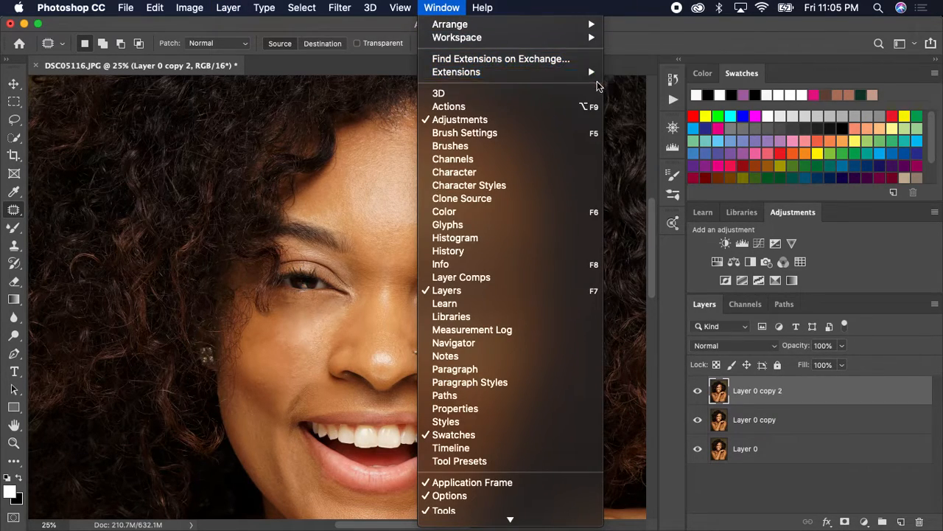
mouse_move(590, 71)
click(626, 88)
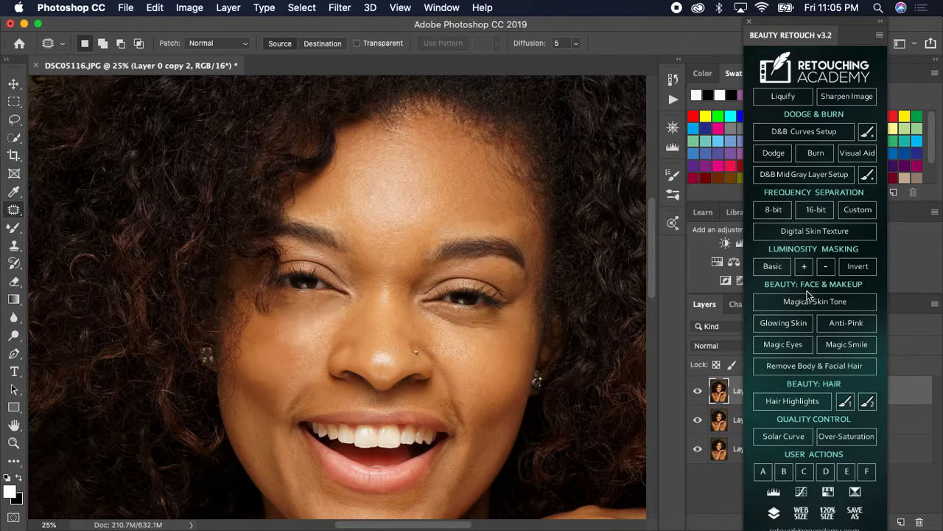
click(816, 210)
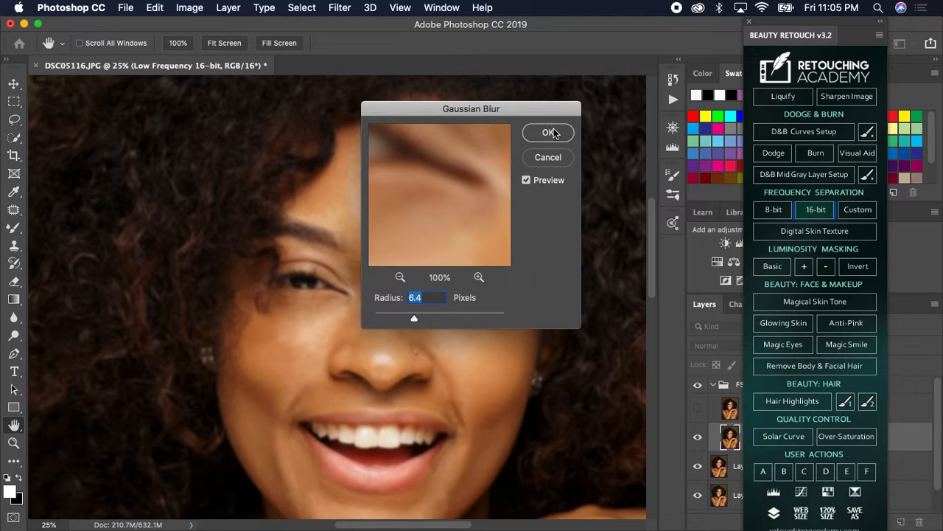
click(551, 133)
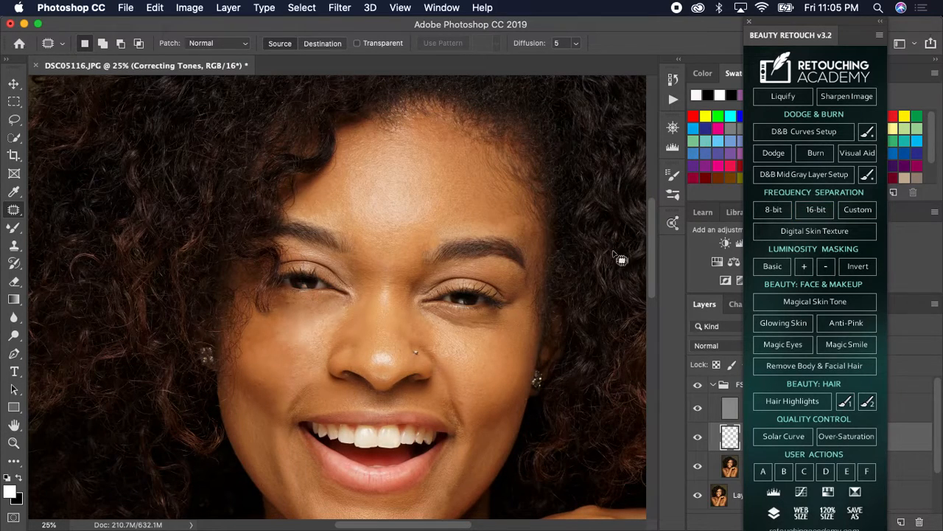
Select the Low Frequency: Colors & Tones layer inside the frequency separation group and close the Beauty Retouch extension.
click(712, 386)
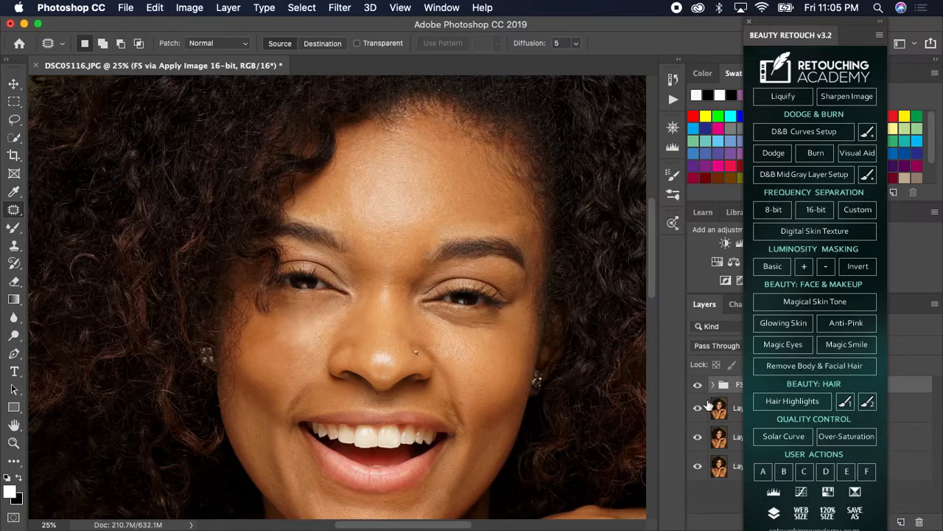
click(712, 385)
click(712, 468)
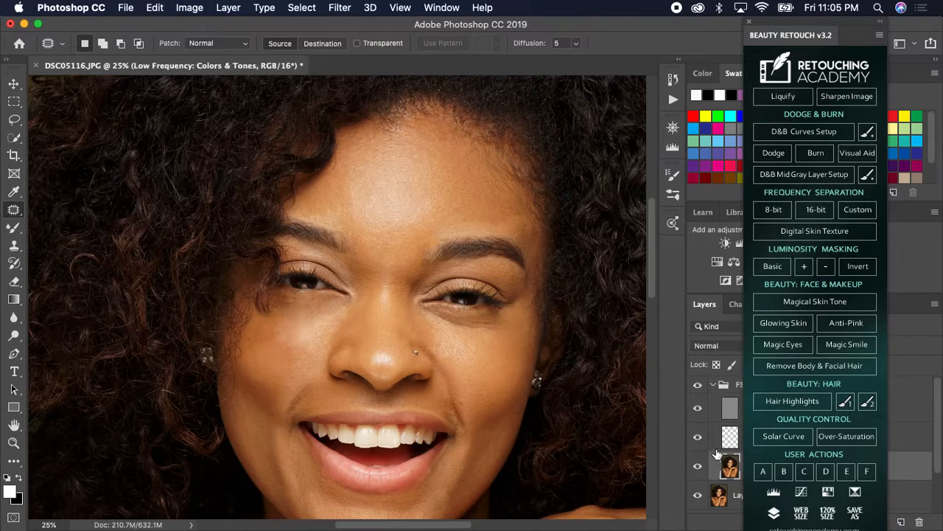
click(709, 325)
click(748, 23)
click(752, 25)
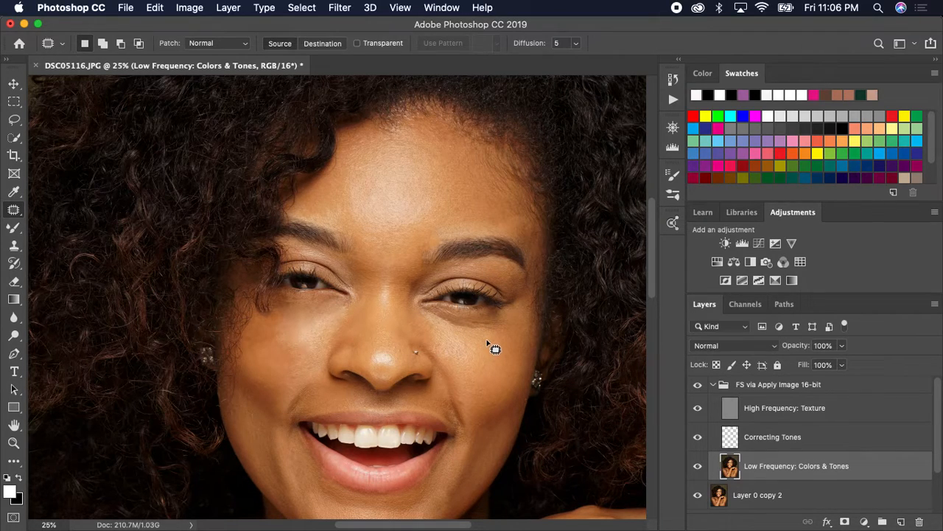
Try to patch the shadow beneath the right-hand eye with the collapsed FS via Apply Image 16-bit group selected.
click(713, 385)
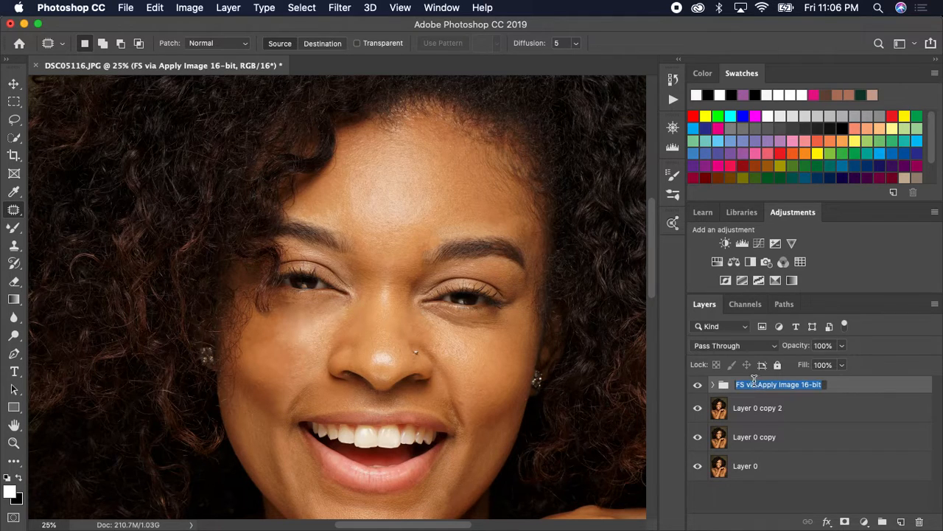
key(BackSpace)
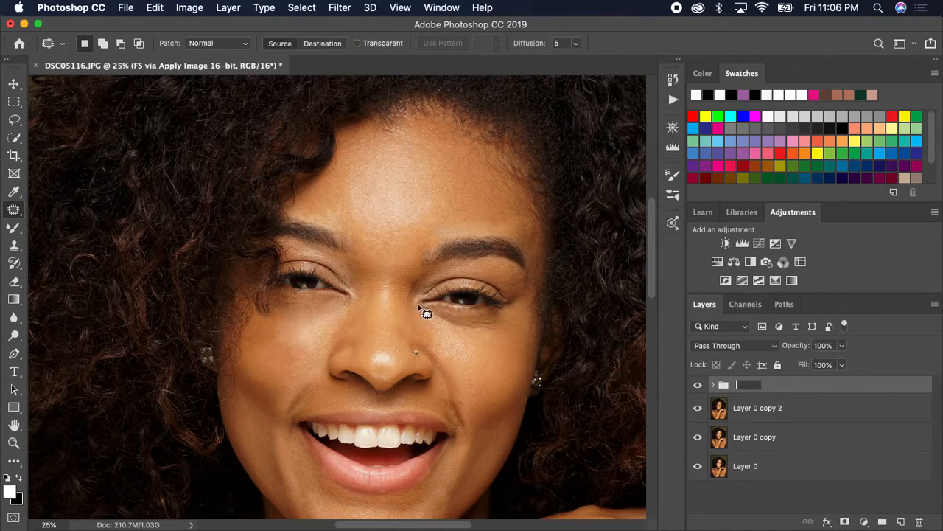
mouse_move(441, 317)
mouse_down()
mouse_move(496, 323)
mouse_move(475, 333)
mouse_move(449, 327)
mouse_up()
mouse_move(427, 311)
mouse_down()
mouse_move(452, 315)
mouse_move(465, 339)
mouse_up()
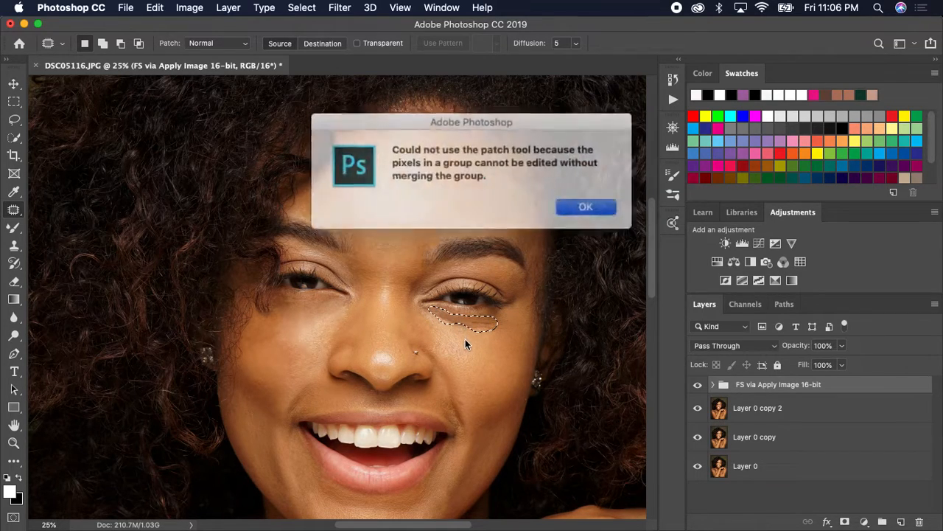
click(574, 204)
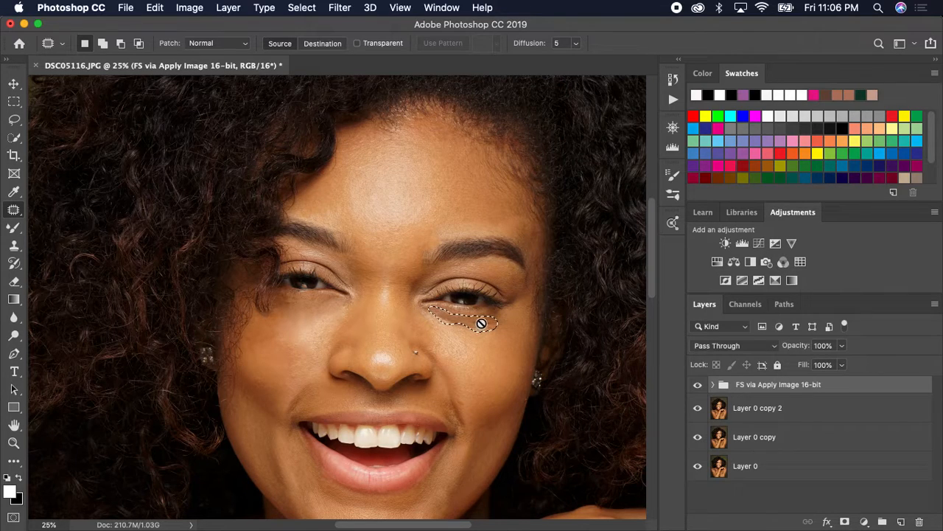
Clear the under-eye selection and delete the FS via Apply Image 16-bit group.
click(758, 402)
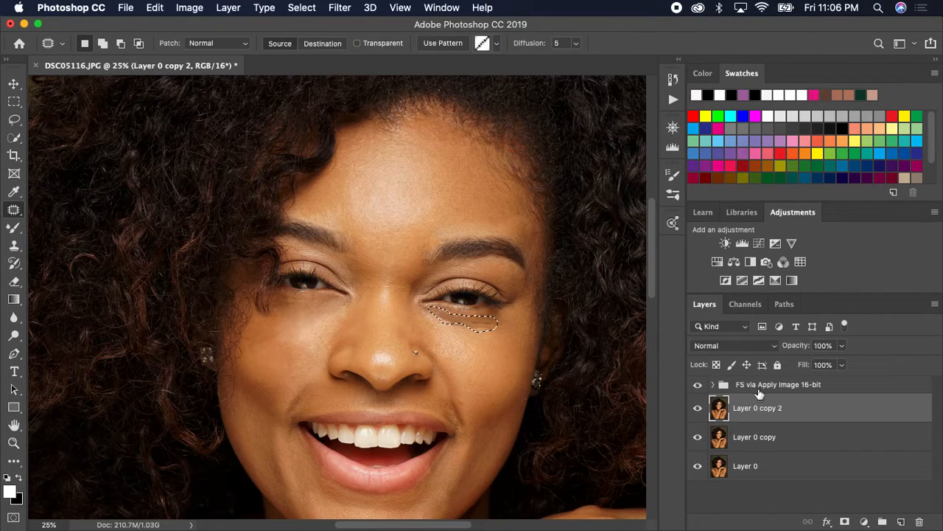
click(759, 386)
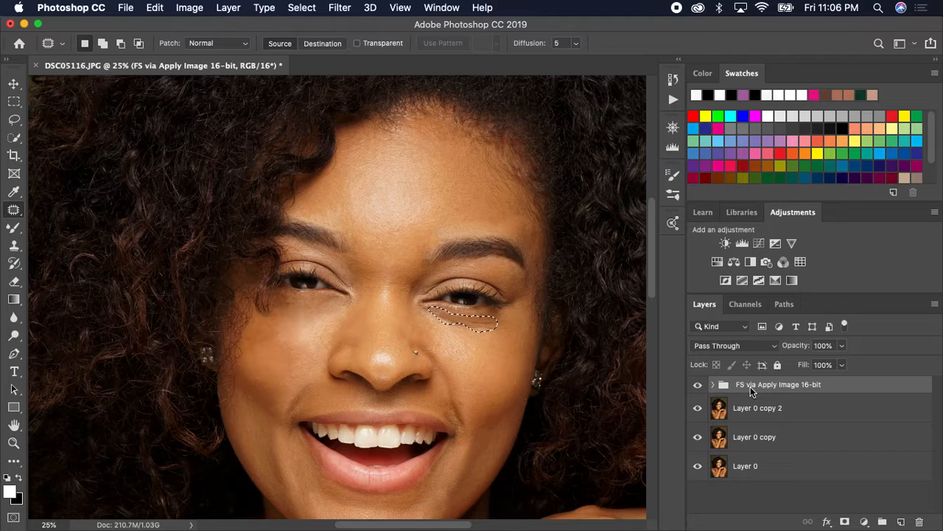
key(BackSpace)
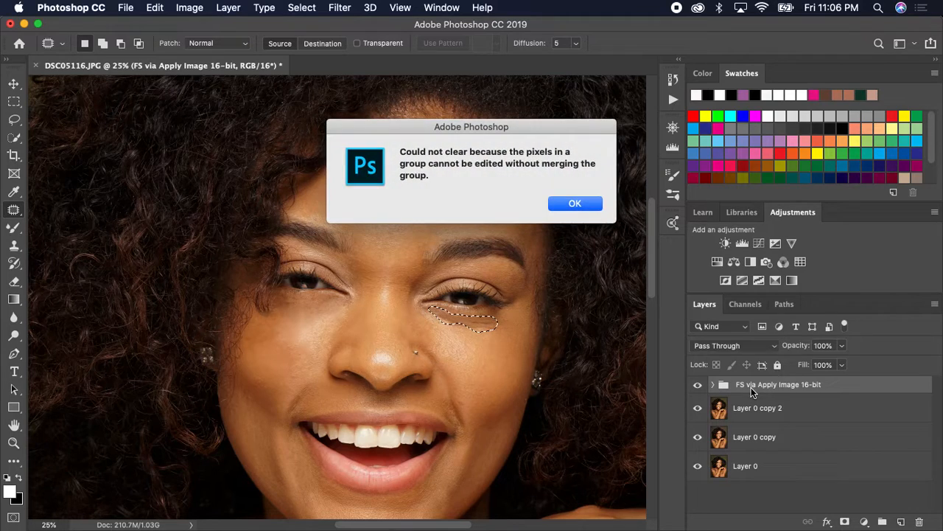
click(574, 203)
click(603, 227)
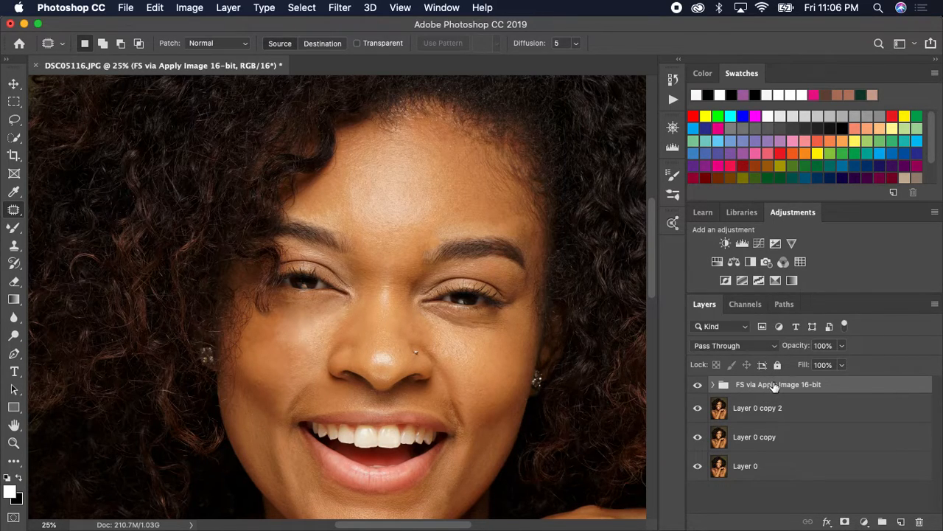
key(BackSpace)
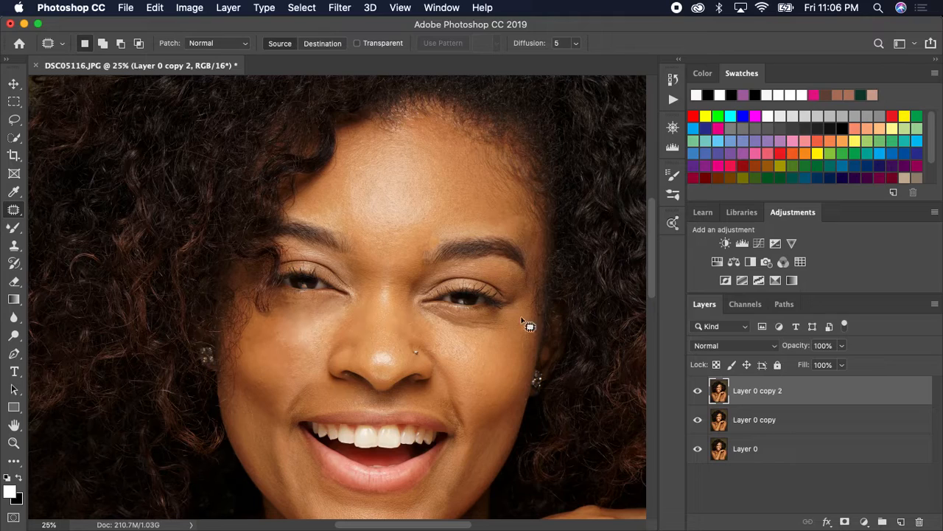
Patch the areas beneath both eyes on Layer 0 copy 2 with cleaner cheek skin, clearing each selection.
mouse_move(433, 310)
mouse_down()
mouse_move(501, 322)
mouse_move(454, 327)
mouse_move(426, 312)
mouse_move(436, 307)
mouse_move(473, 341)
mouse_move(464, 316)
mouse_move(473, 328)
mouse_move(450, 324)
mouse_move(461, 317)
mouse_move(478, 351)
mouse_move(499, 319)
mouse_move(492, 335)
mouse_move(482, 322)
mouse_move(493, 353)
mouse_up()
key(super+d)
key(super+d)
key(super+d)
mouse_move(347, 312)
mouse_down()
mouse_move(354, 307)
mouse_move(334, 327)
mouse_up()
key(super+d)
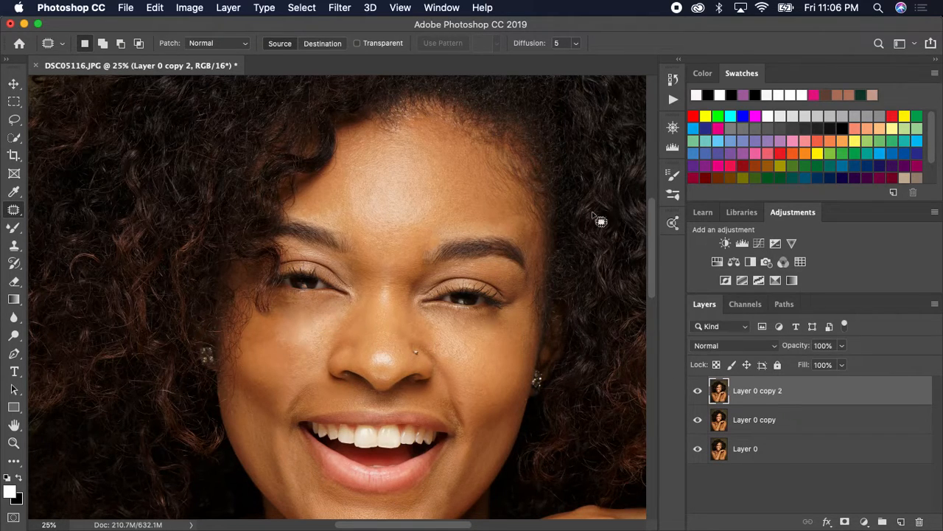
Run Beauty Retouch's 16-bit frequency separation with a 6.4-pixel Gaussian Blur, close the extension and select the Low Frequency: Colors & Tones layer.
click(442, 7)
mouse_move(533, 72)
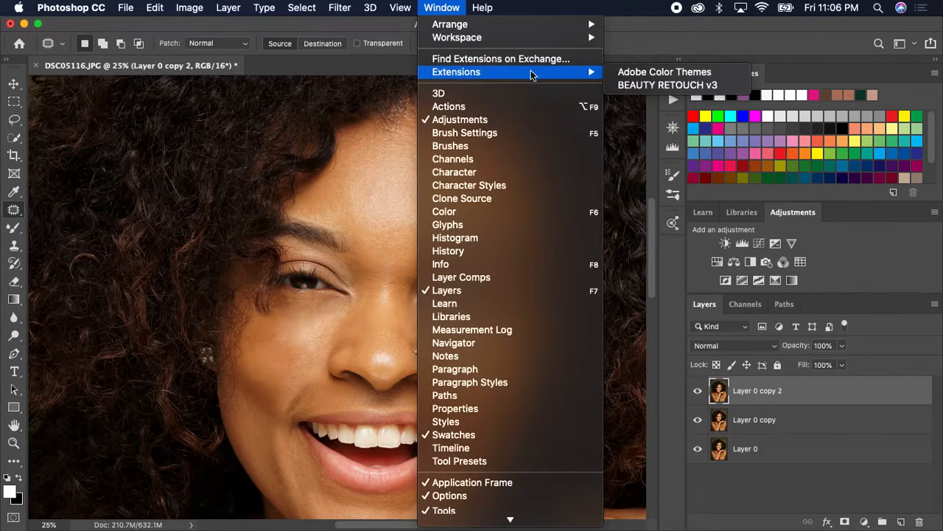
click(656, 85)
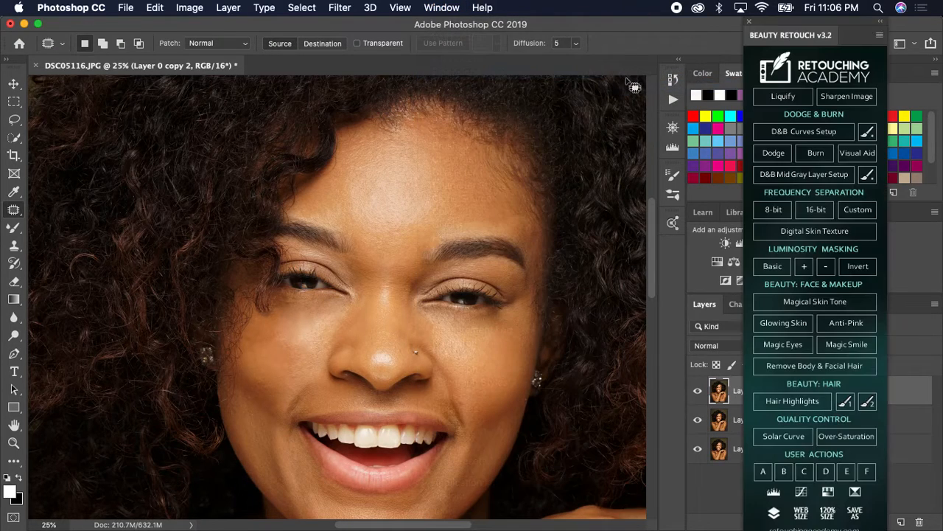
click(814, 210)
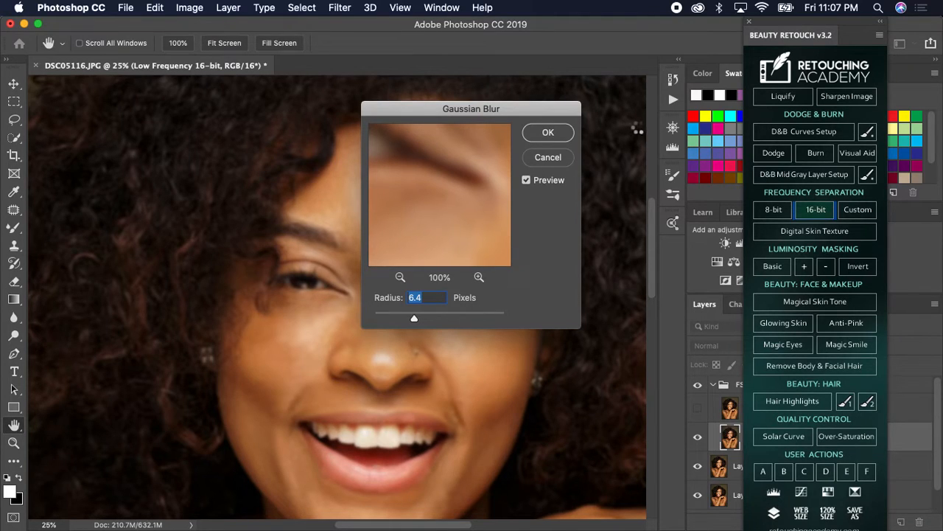
key(Return)
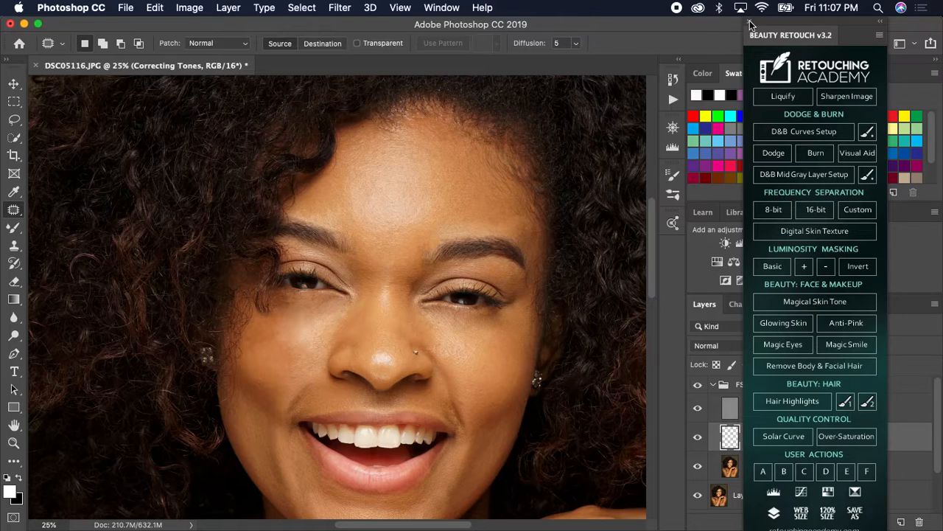
click(751, 23)
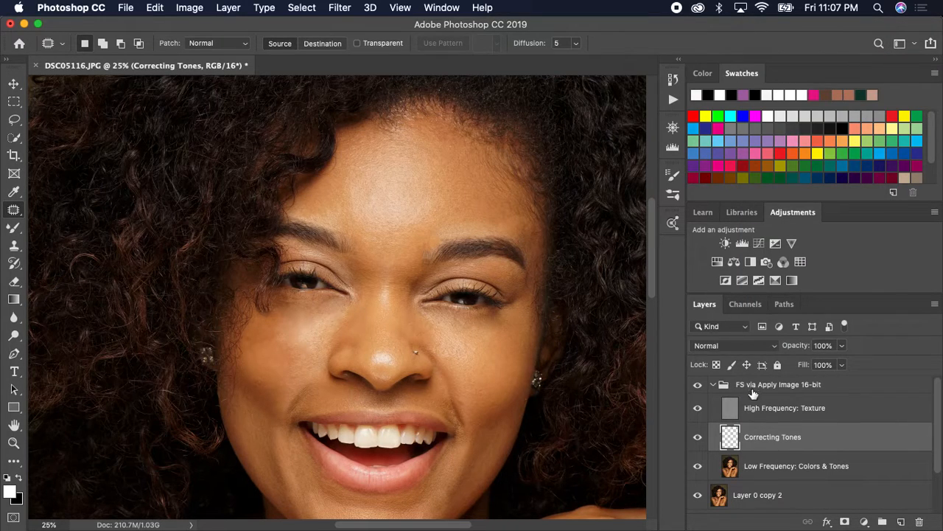
click(748, 464)
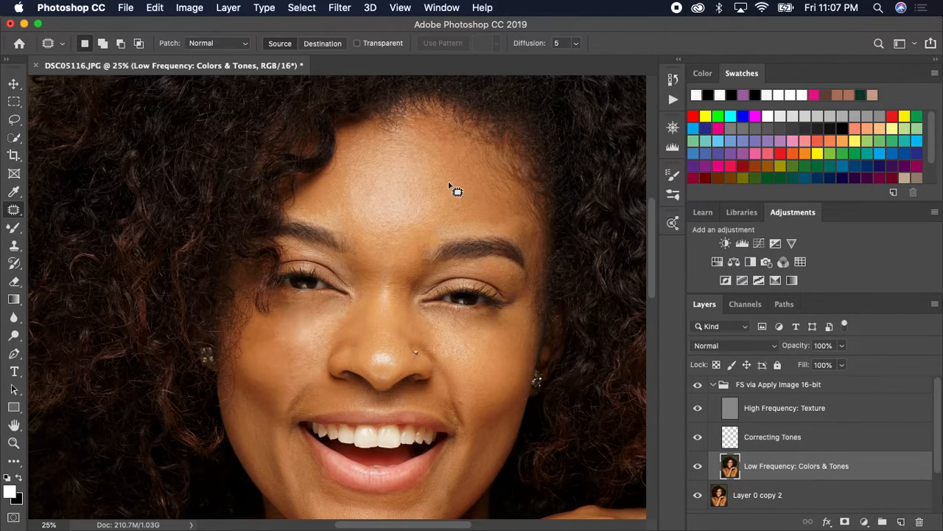
Blend the forehead tones on the low-frequency layer using the Mixer Brush enlarged to 500 pixels.
click(12, 228)
right_click(14, 228)
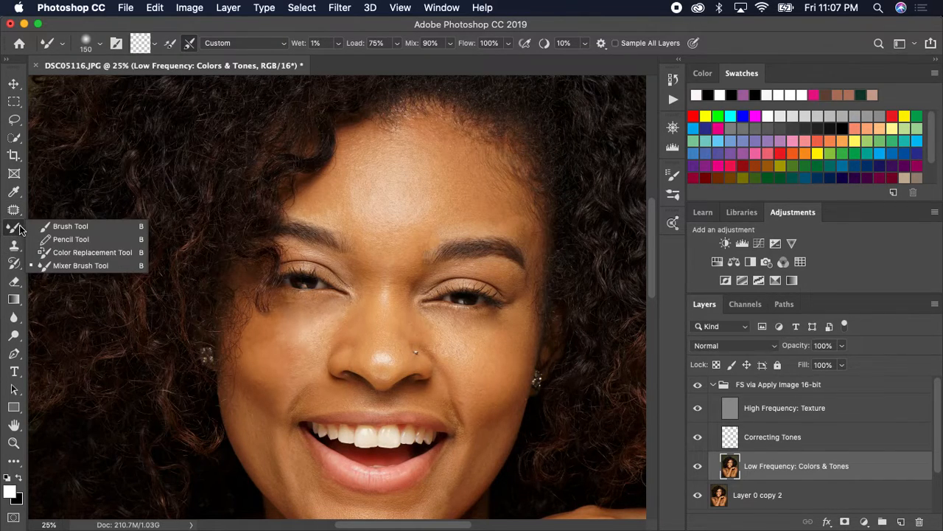
click(59, 262)
key(bracketright)
key(bracketright)
key(bracketright)
key(bracketright)
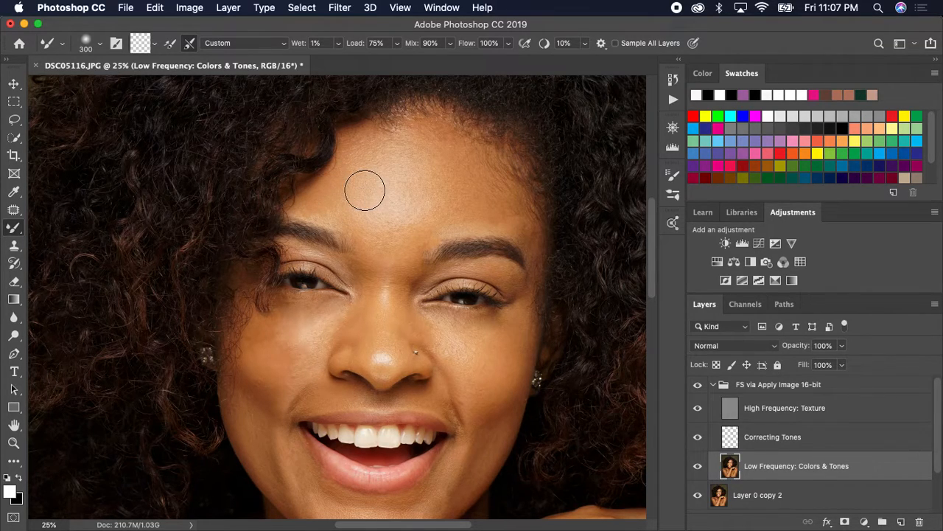
scroll(365, 188, down, 3)
scroll(371, 185, down, 2)
key(bracketright)
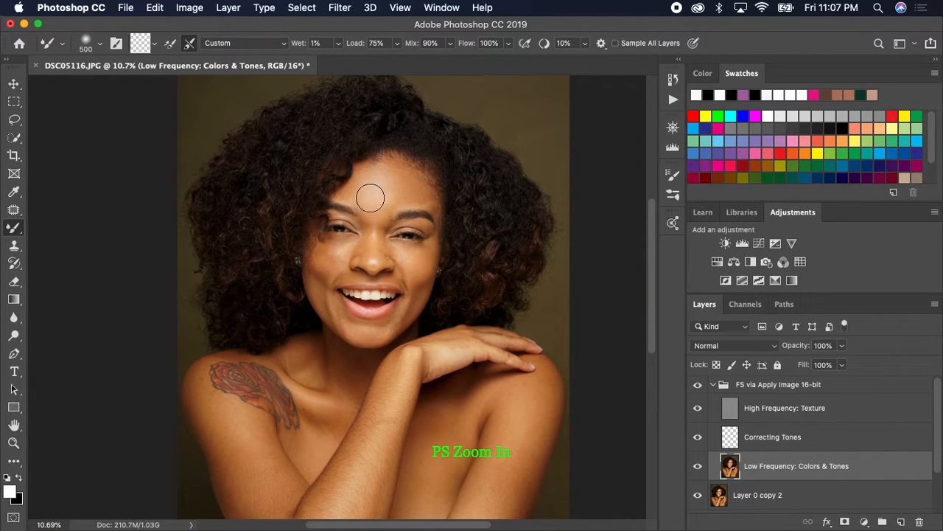
key(bracketright)
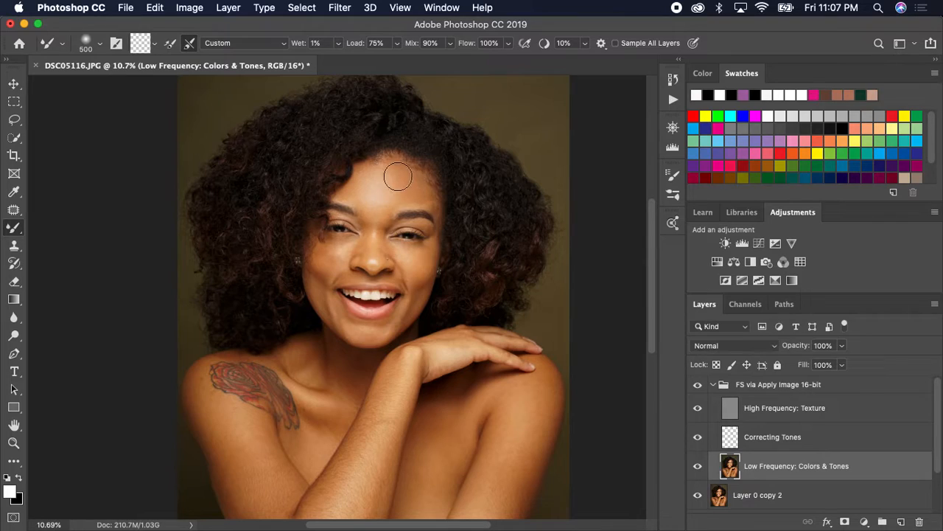
Blend the nose and left-hand cheek tones with the Mixer Brush, reducing its size to 300 and 175 pixels.
key(bracketleft)
key(bracketleft)
key(bracketleft)
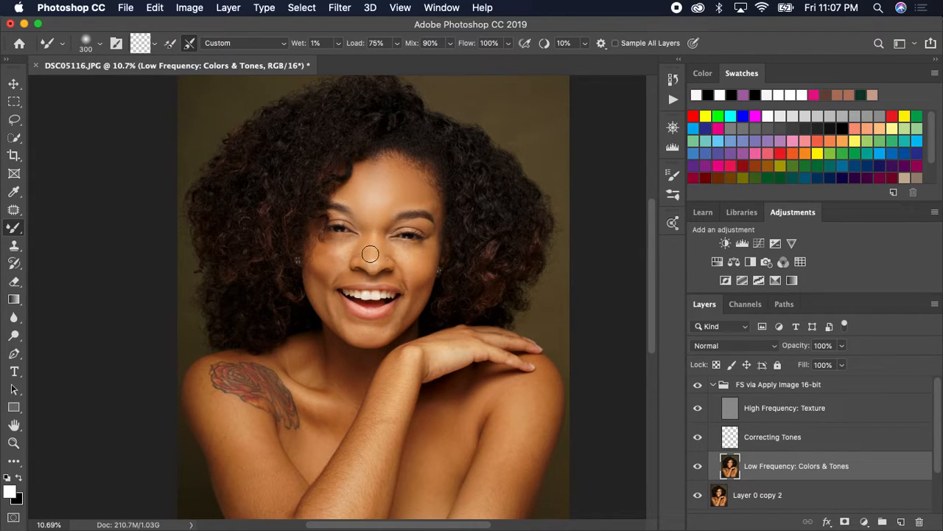
key(bracketleft)
key(bracketleft)
key(bracketleft)
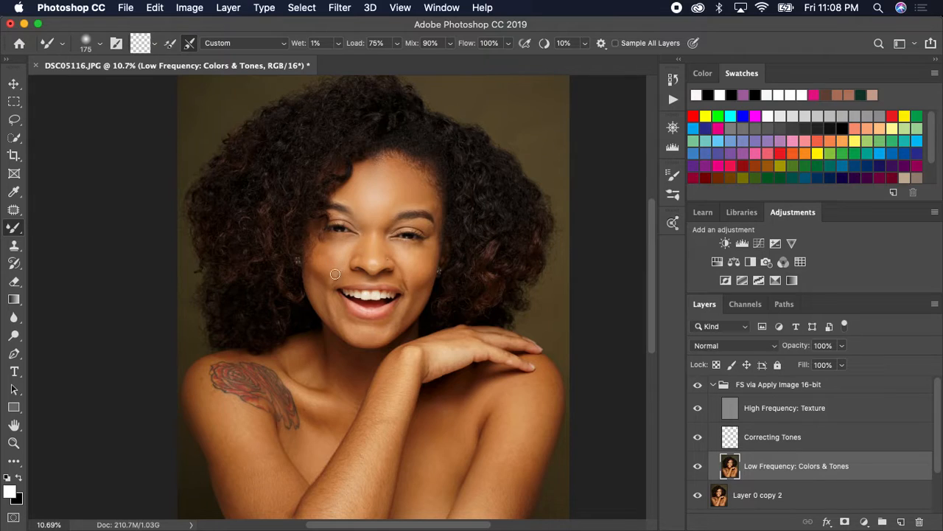
Blend the right-hand cheek and remaining facial tones with the Mixer Brush at about 250 pixels.
key(bracketright)
key(bracketright)
key(bracketright)
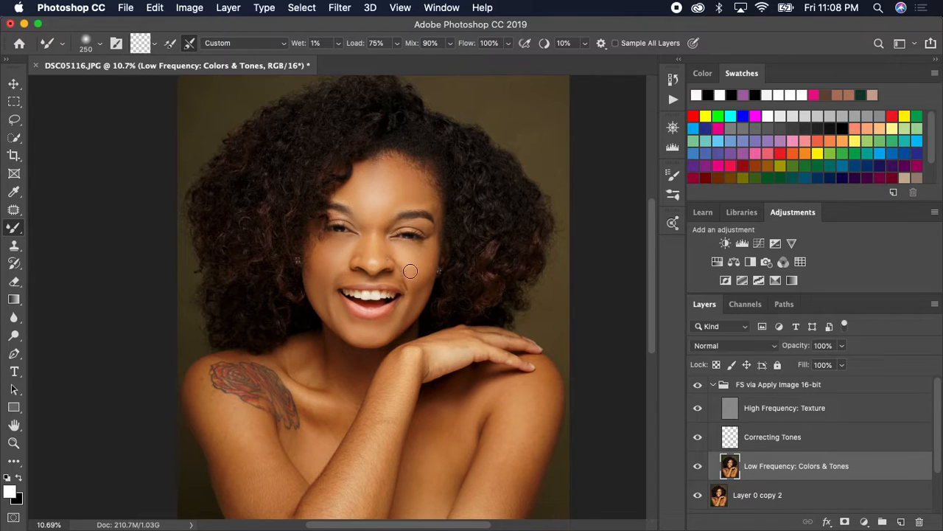
key(bracketright)
key(bracketleft)
key(bracketleft)
key(bracketright)
key(bracketright)
key(bracketleft)
key(bracketright)
key(bracketright)
Collapse the frequency separation group and toggle the visibility of it and both Layer 0 copies to compare before and after.
scroll(428, 338, down, 5)
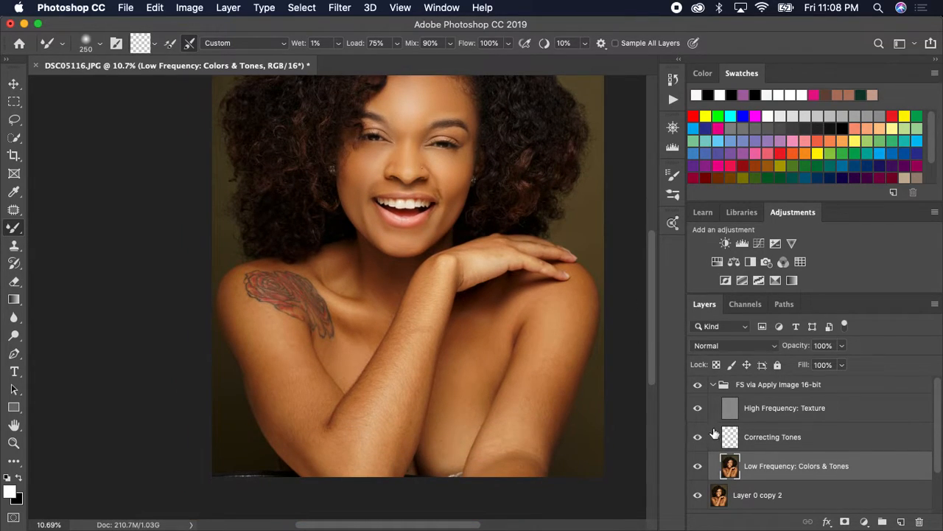
click(713, 384)
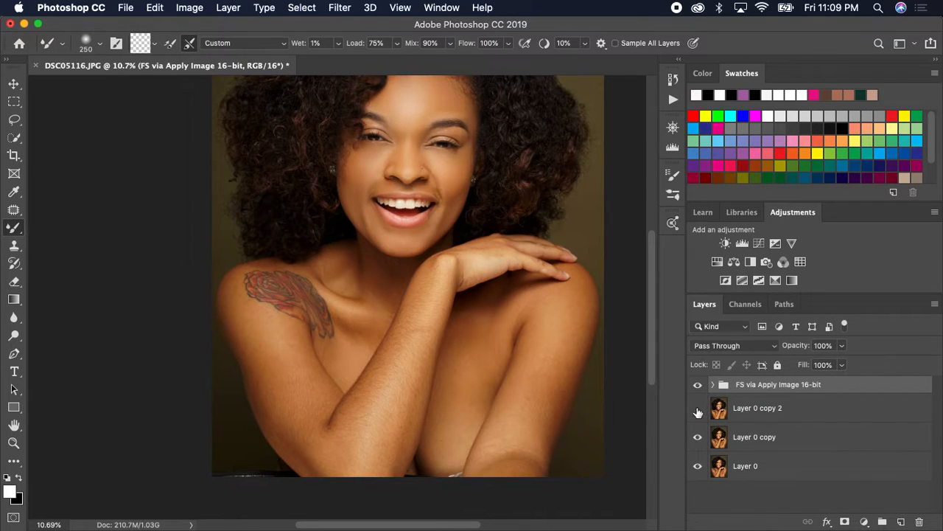
click(698, 385)
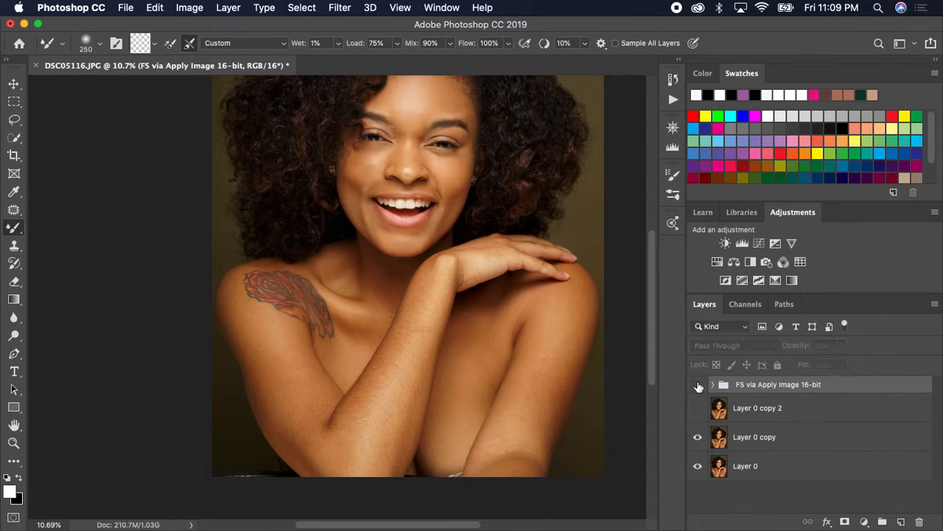
click(698, 409)
click(699, 407)
click(697, 435)
click(698, 385)
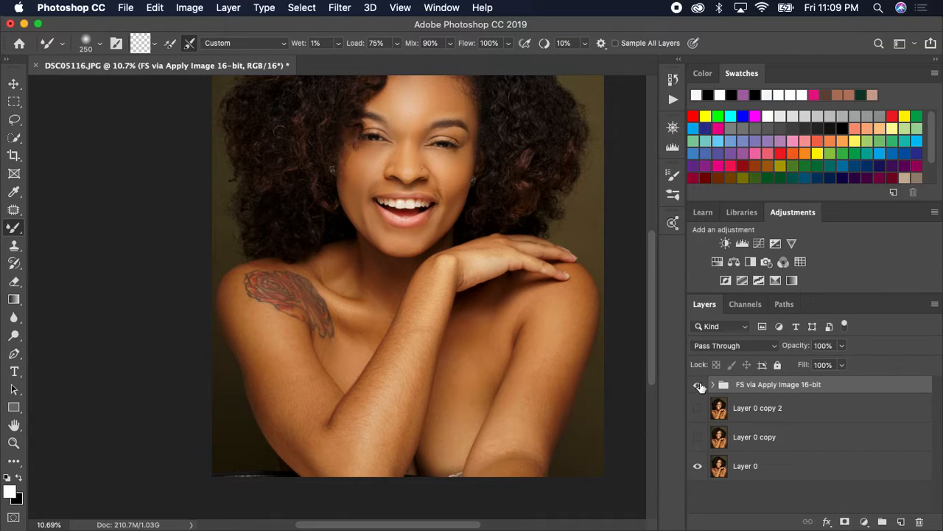
click(698, 386)
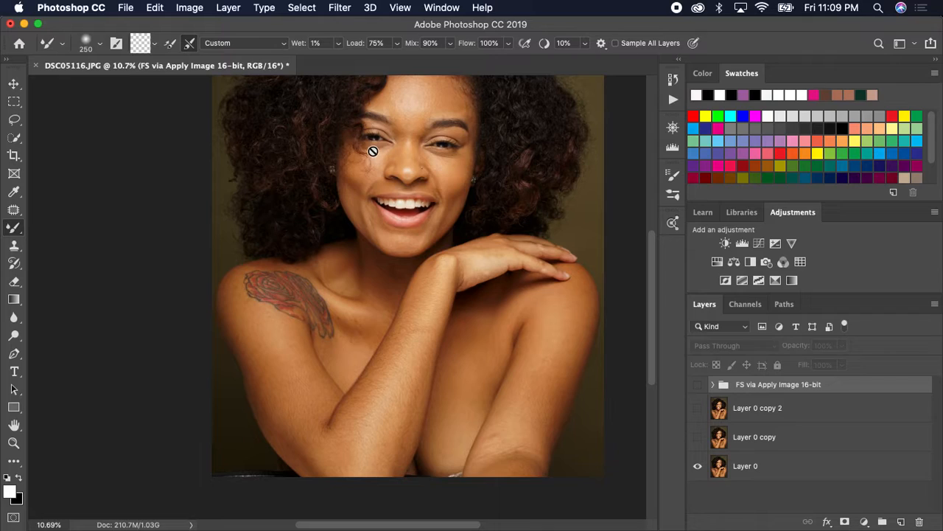
click(698, 386)
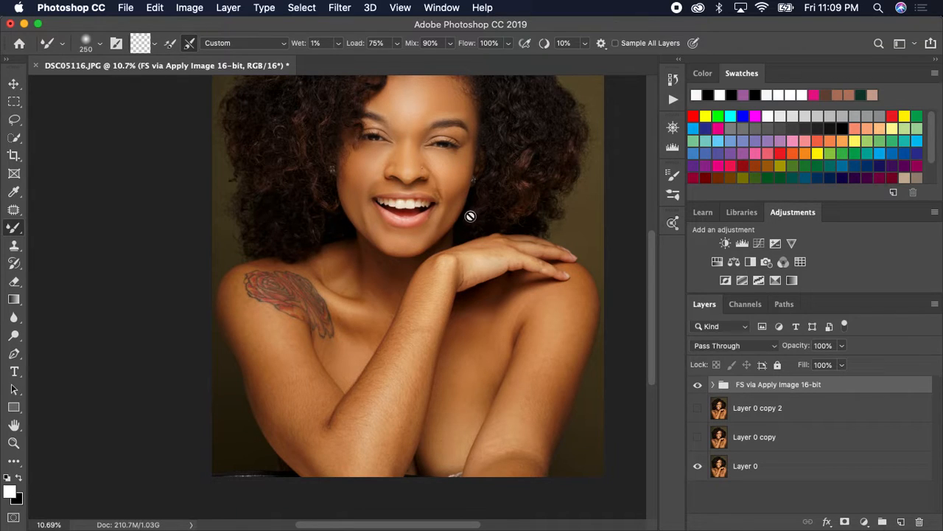
Inspect the retouched eyes, nose and cheeks up close for remaining texture and tone flaws.
scroll(471, 213, down, 2)
scroll(469, 211, up, 12)
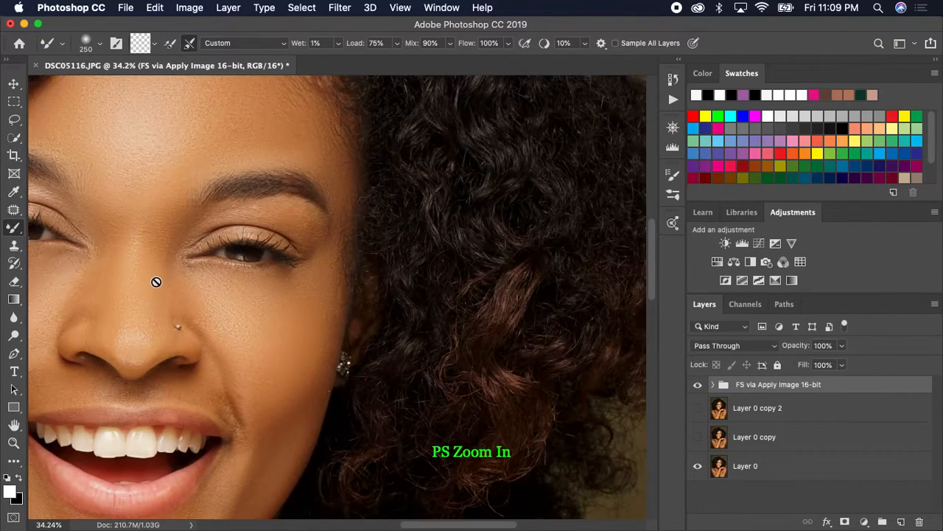
scroll(170, 269, up, 1)
scroll(171, 274, up, 1)
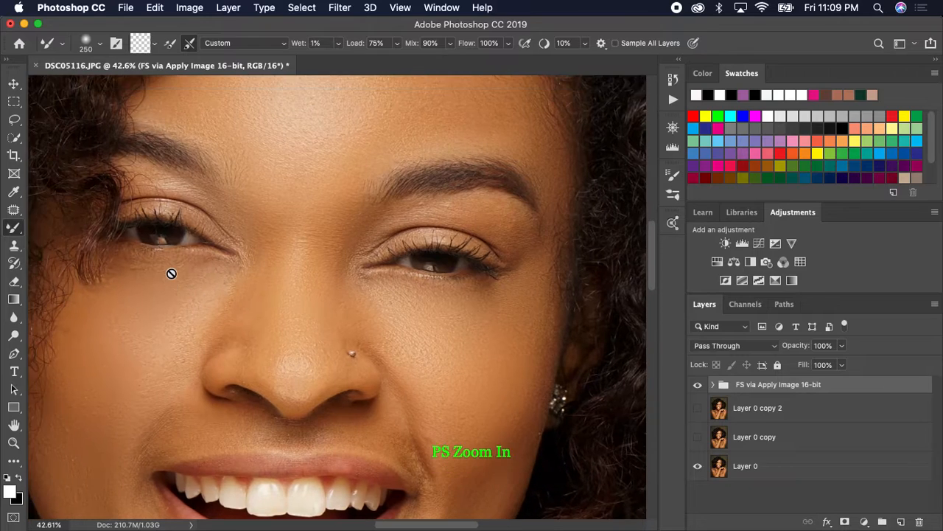
scroll(171, 273, left, 2)
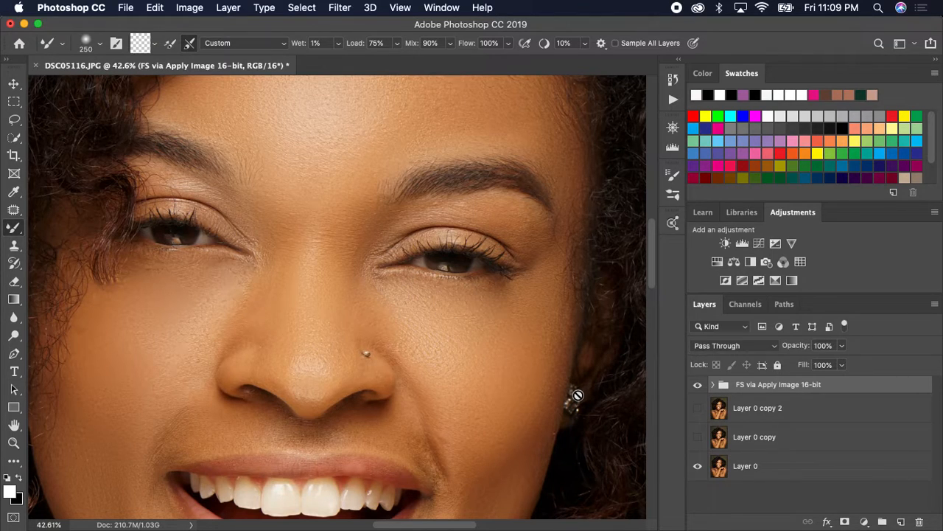
View the full portrait and hide the frequency separation group and both Layer 0 copies to examine the original.
key(super+0)
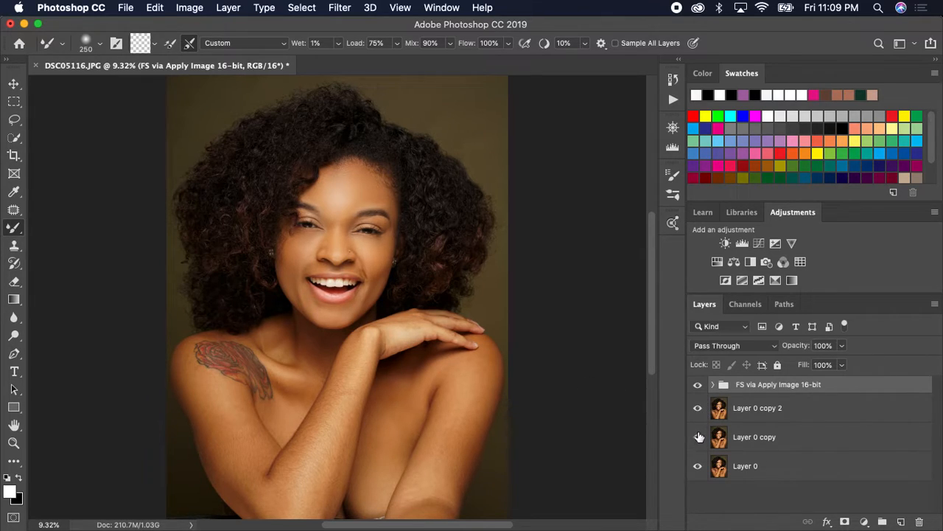
click(697, 386)
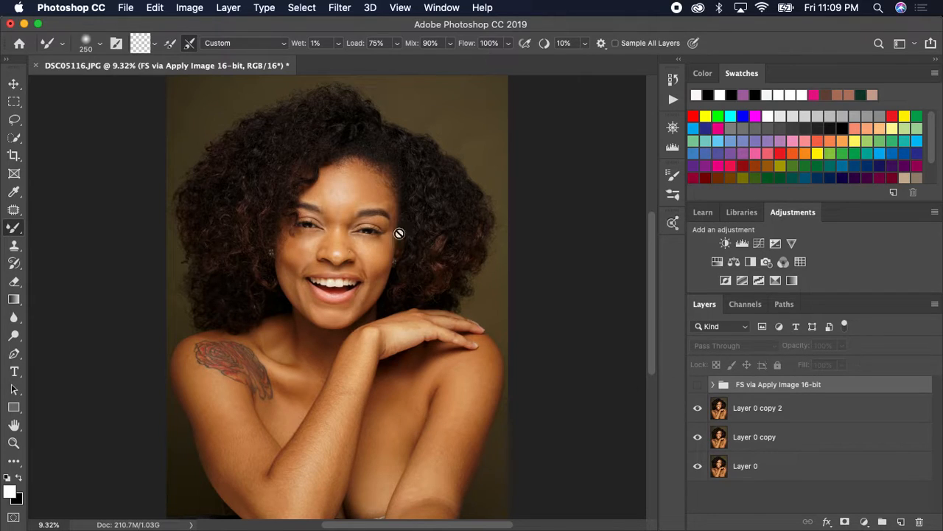
click(697, 409)
click(696, 431)
scroll(497, 341, up, 5)
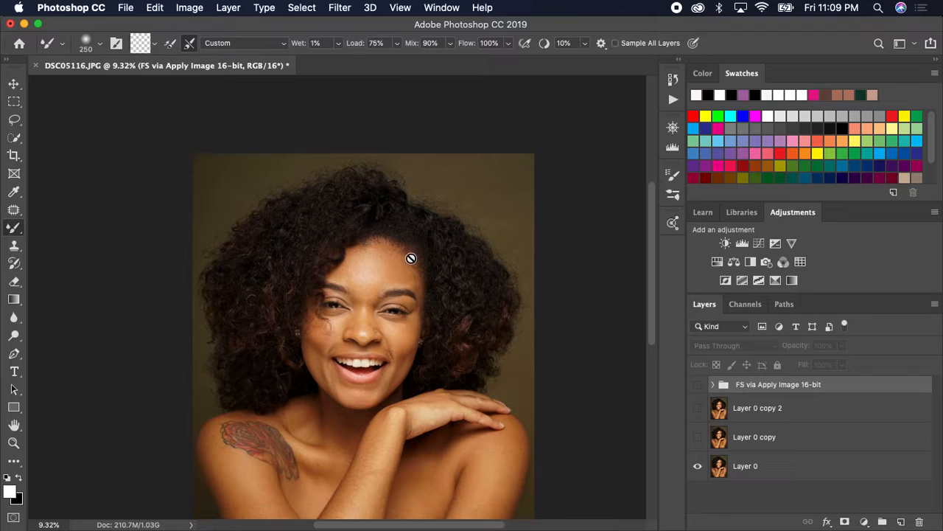
Inspect the original face up close and turn the frequency separation group back on for comparison.
scroll(414, 260, down, 3)
scroll(331, 263, up, 6)
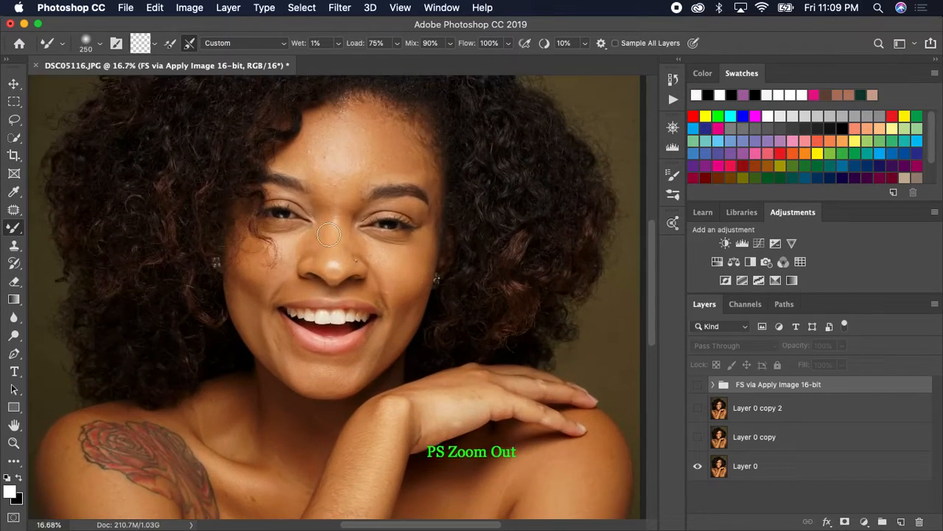
scroll(329, 248, up, 1)
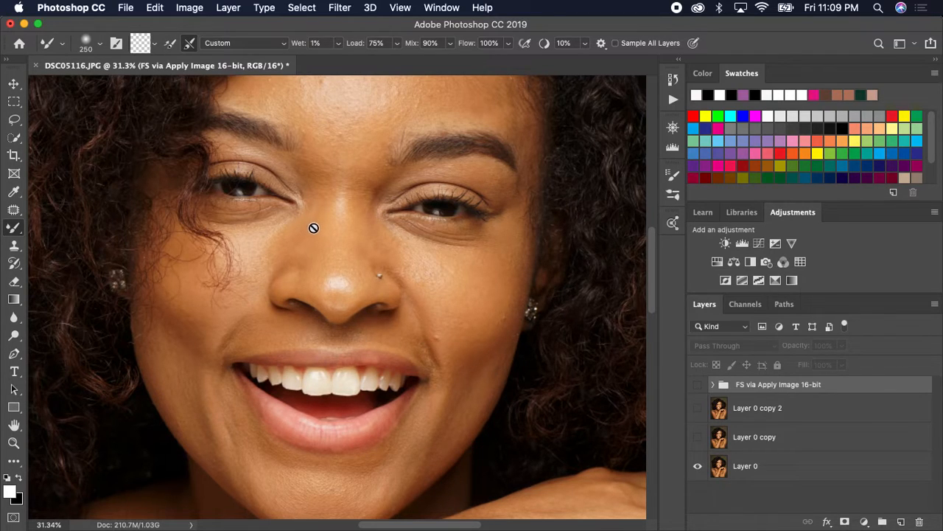
click(313, 227)
click(575, 203)
click(698, 389)
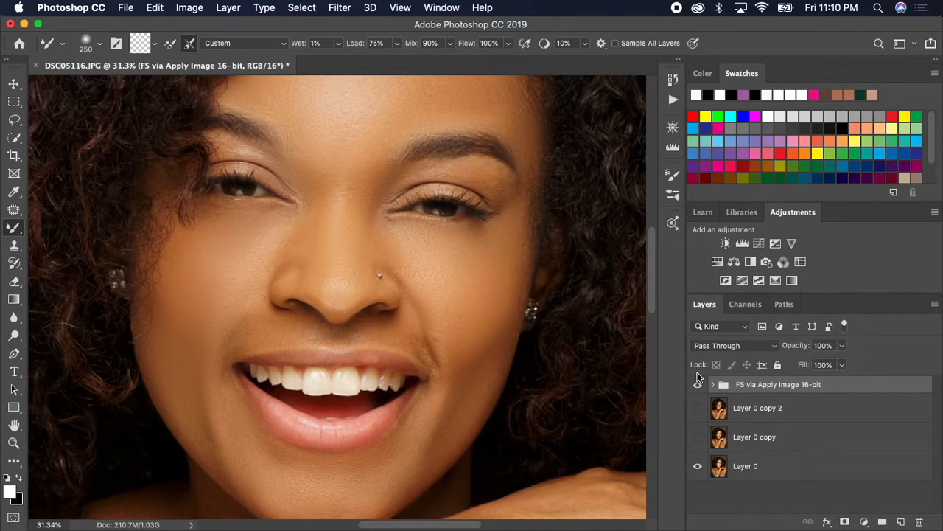
Show Layer 0 copy 2 again and select the Low Frequency: Colors & Tones layer inside the frequency separation group.
key(super+minus)
key(super+minus)
key(super+minus)
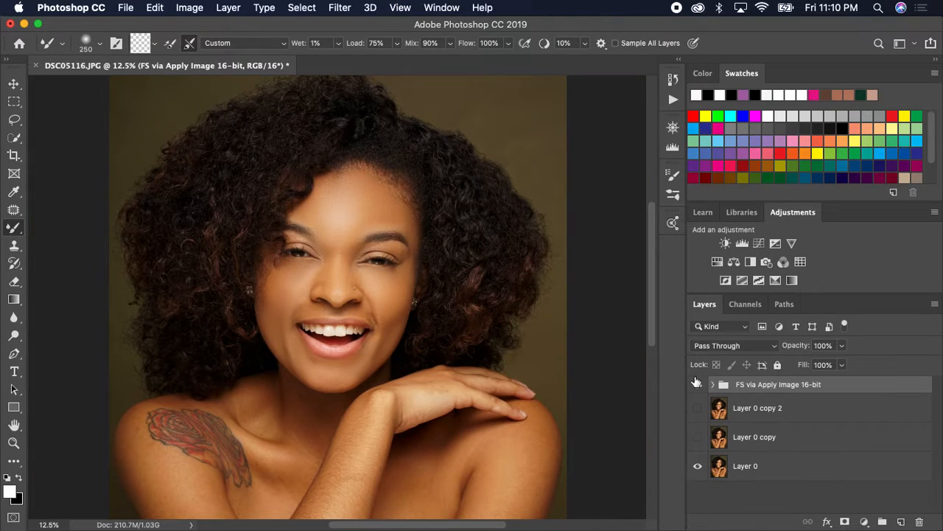
scroll(362, 301, down, 5)
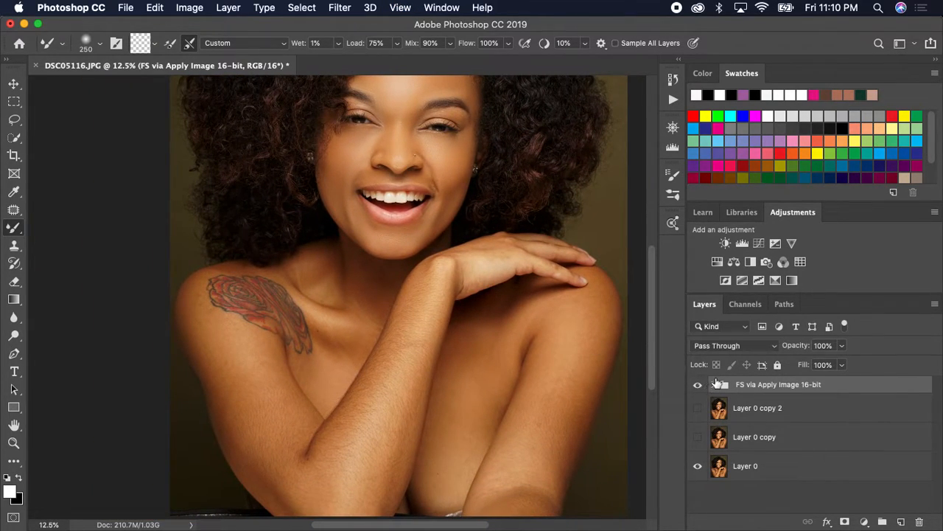
click(696, 409)
click(712, 385)
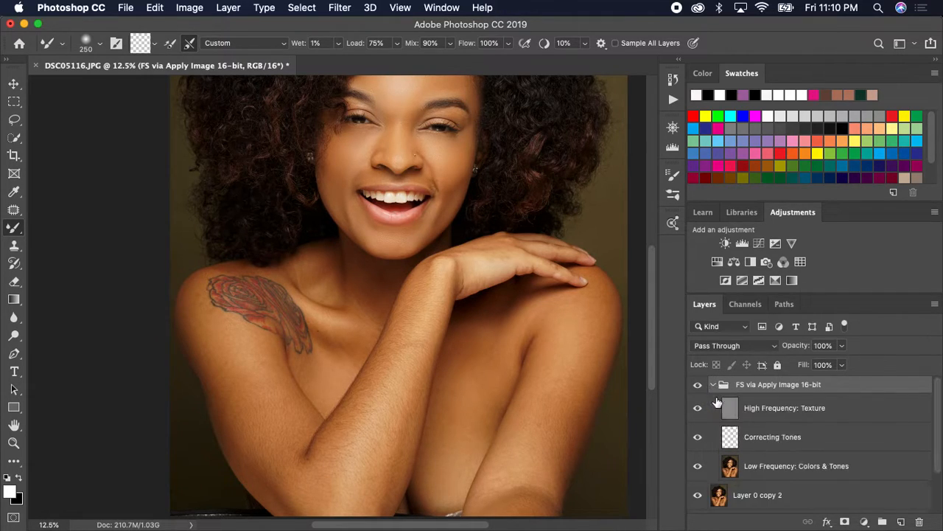
click(751, 466)
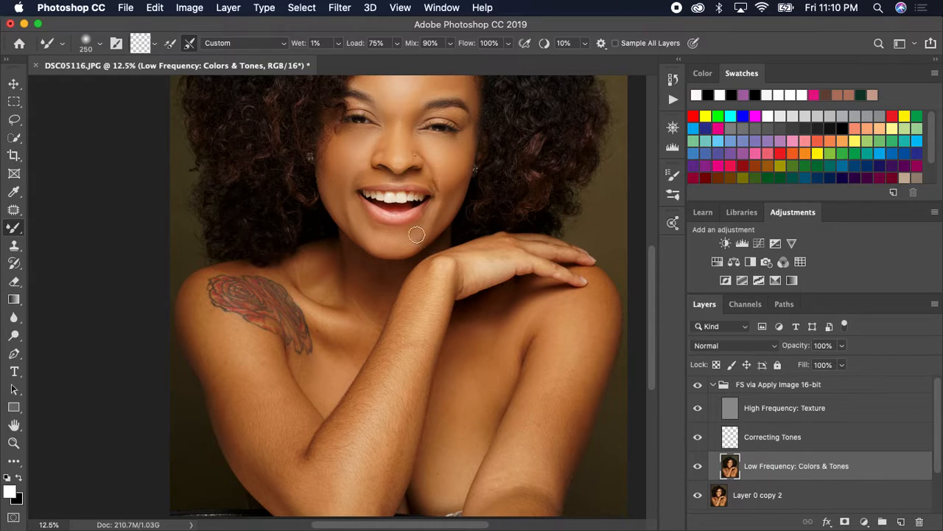
Blend the skin tones of the tattooed upper arm with the Mixer Brush, varying the brush size and finishing at 300 pixels.
key(bracketright)
key(bracketright)
key(bracketleft)
key(bracketleft)
key(bracketright)
key(bracketleft)
key(bracketright)
key(bracketright)
key(bracketright)
key(bracketright)
key(bracketright)
key(bracketright)
key(bracketright)
key(bracketright)
mouse_move(235, 418)
mouse_down()
mouse_move(267, 401)
mouse_move(287, 420)
mouse_move(264, 363)
mouse_move(230, 336)
mouse_up()
key(bracketleft)
key(bracketleft)
key(bracketleft)
key(bracketright)
Blend the tones around the elbow of the tattooed arm with the Mixer Brush.
scroll(274, 440, down, 5)
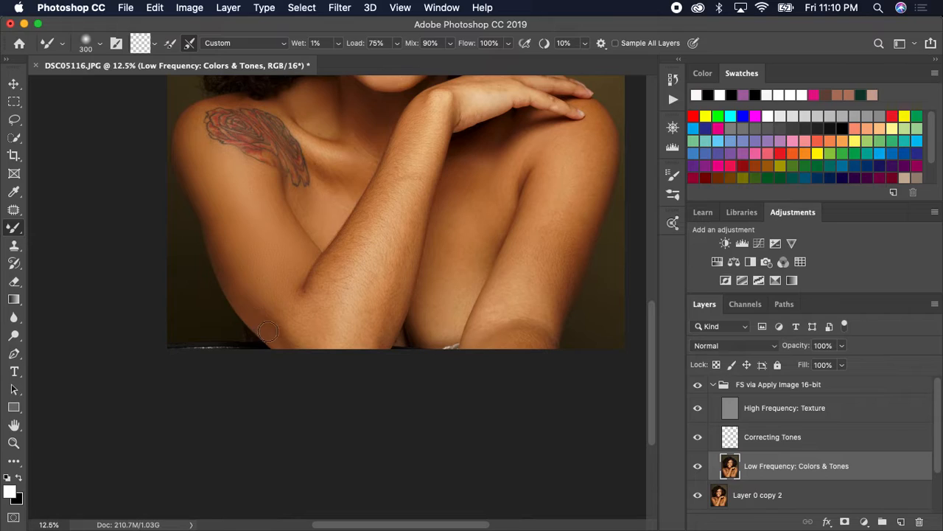
key(bracketright)
key(bracketright)
mouse_move(276, 331)
mouse_down()
mouse_move(310, 314)
mouse_move(317, 325)
mouse_up()
key(bracketleft)
key(bracketleft)
key(bracketleft)
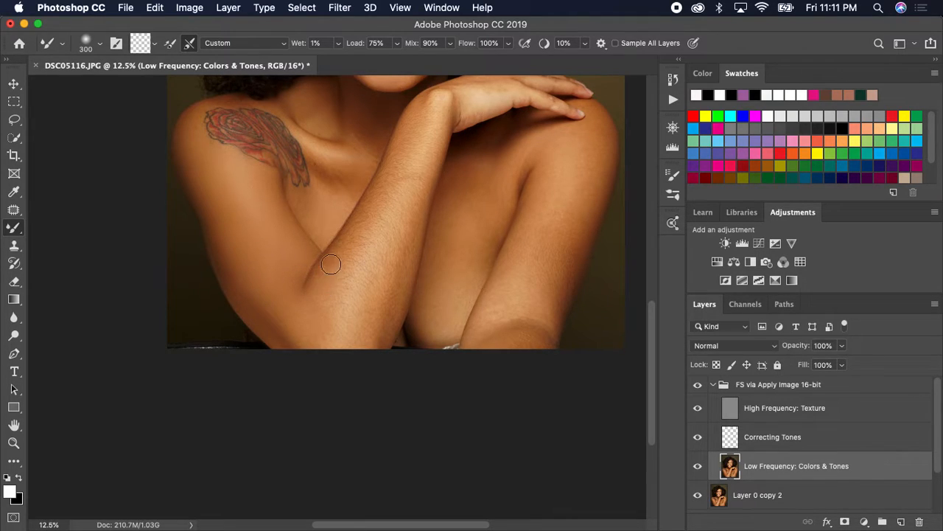
Smooth the tones of the raised forearm with the Mixer Brush at 500 pixels.
key(bracketright)
key(bracketright)
key(bracketright)
drag(361, 244, 349, 260)
drag(389, 192, 396, 165)
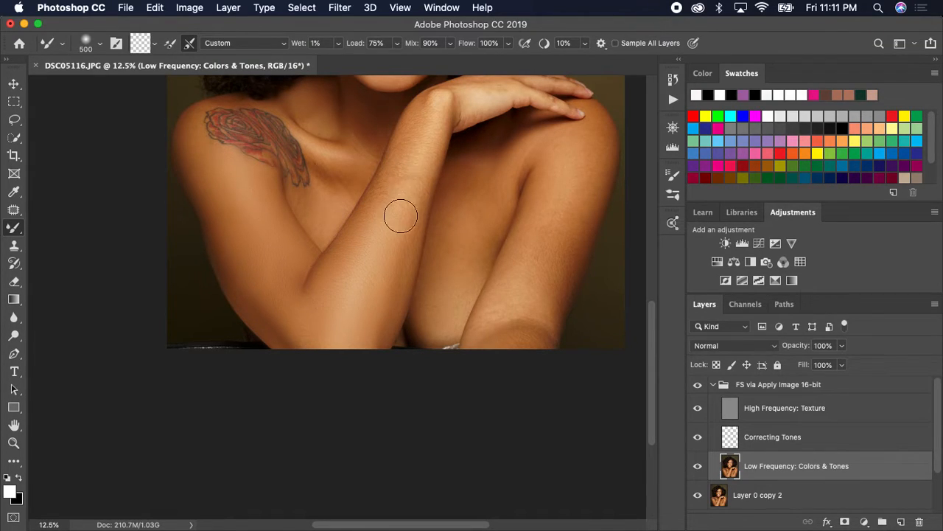
Refine the raised forearm's tones up to the wrist with the Mixer Brush at about 500 pixels.
key(bracketleft)
key(bracketleft)
key(bracketleft)
key(bracketright)
key(bracketright)
key(bracketright)
key(bracketright)
key(bracketright)
key(bracketleft)
key(bracketleft)
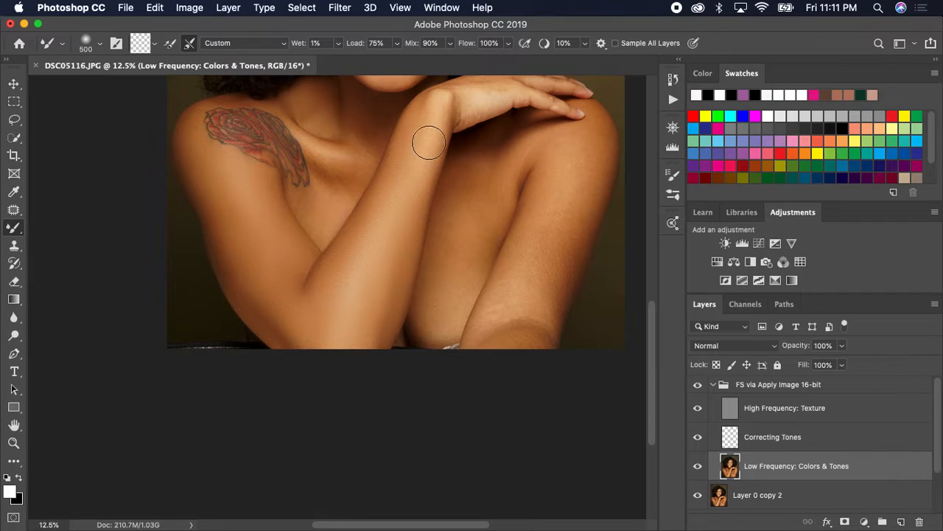
Blend the torso tones between the two arms with the Mixer Brush at about 500 pixels.
key(bracketleft)
key(bracketright)
key(bracketright)
key(bracketright)
key(bracketright)
key(bracketright)
mouse_move(473, 194)
mouse_down()
mouse_move(454, 290)
mouse_move(433, 321)
mouse_move(473, 252)
mouse_move(508, 152)
mouse_move(495, 187)
mouse_move(480, 195)
mouse_move(513, 177)
mouse_up()
Blend the skin tones of the right-hand arm and shoulder with the Mixer Brush at about 400 pixels.
key([)
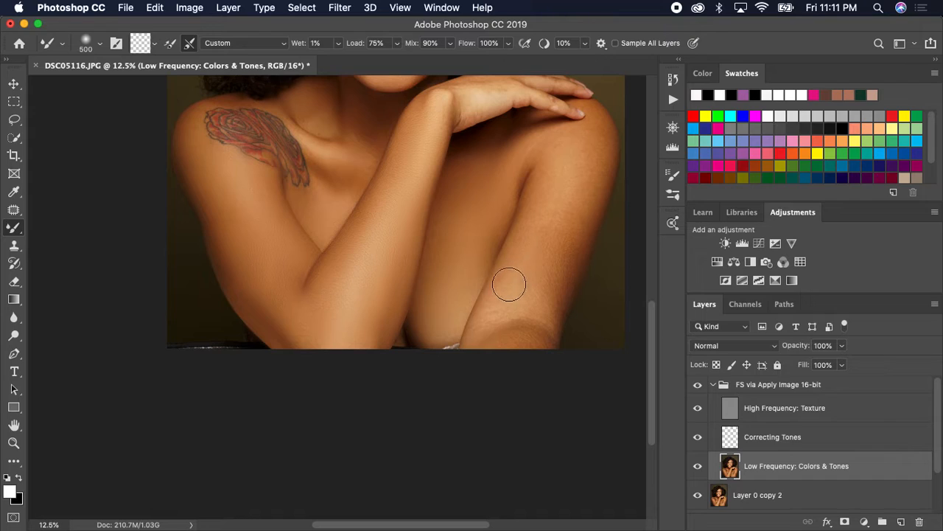
key([)
key([)
key([)
key(bracketright)
key(bracketright)
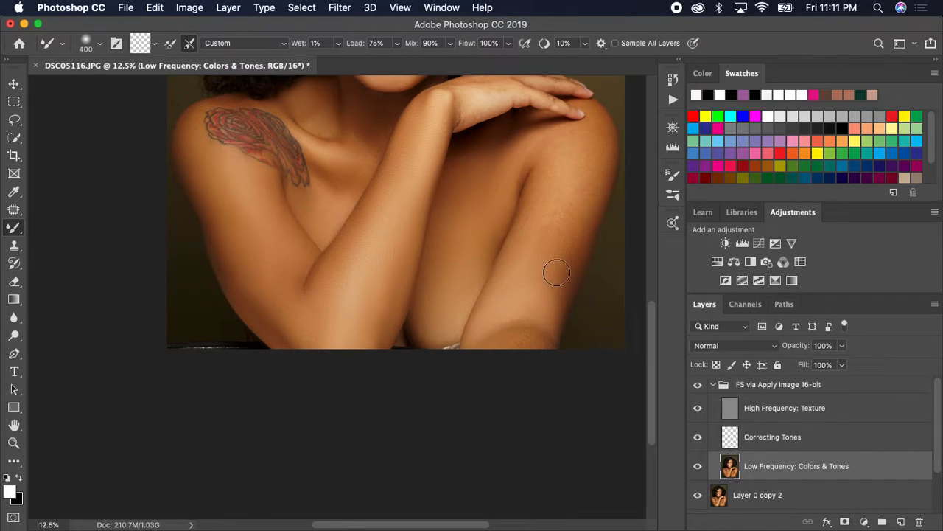
drag(584, 182, 518, 257)
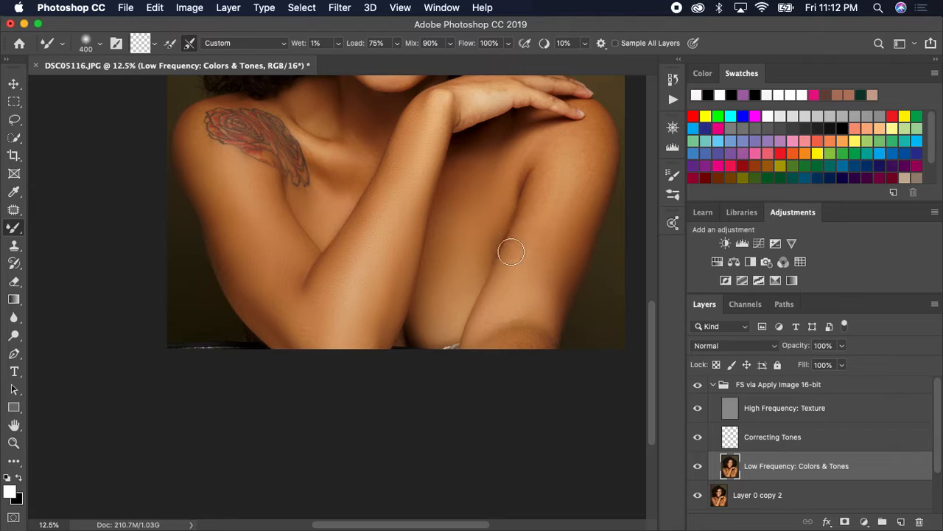
mouse_move(587, 181)
mouse_down()
mouse_move(602, 153)
mouse_move(585, 162)
mouse_move(572, 143)
mouse_move(553, 186)
mouse_up()
mouse_move(541, 140)
mouse_down()
mouse_move(548, 154)
mouse_move(541, 150)
mouse_up()
Even out the remaining tones on the right-hand arm and the shadowed torso below the hand at about 400 pixels.
key(bracketleft)
key(bracketleft)
key(bracketright)
key(bracketright)
key(bracketright)
key(bracketleft)
key(bracketright)
key(bracketright)
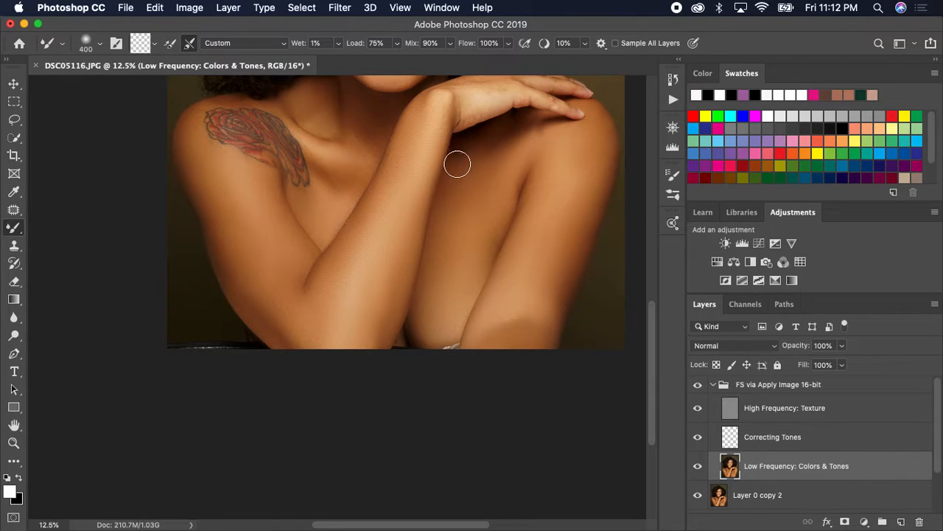
Blend the tones on the hand and fingers with the Mixer Brush reduced to 100 pixels.
scroll(513, 147, up, 5)
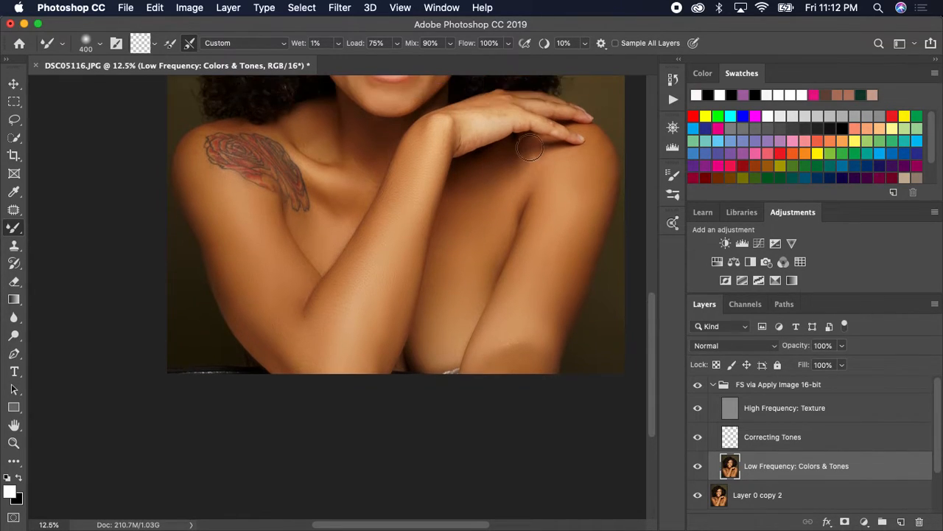
scroll(508, 210, up, 3)
key(bracketleft)
key(bracketleft)
key(bracketleft)
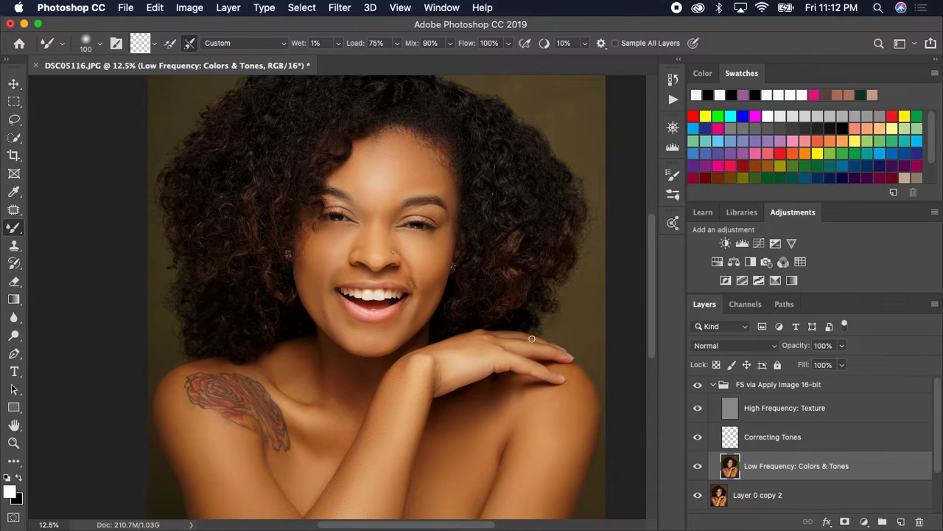
Review the whole retouched portrait and examine the skin around the right-hand eye up close.
scroll(504, 324, down, 3)
scroll(507, 324, left, 2)
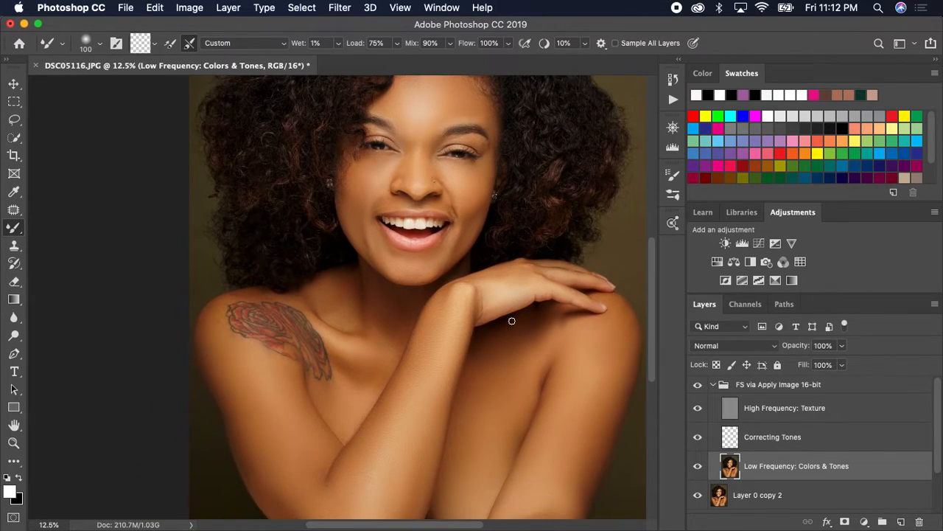
key(super+minus)
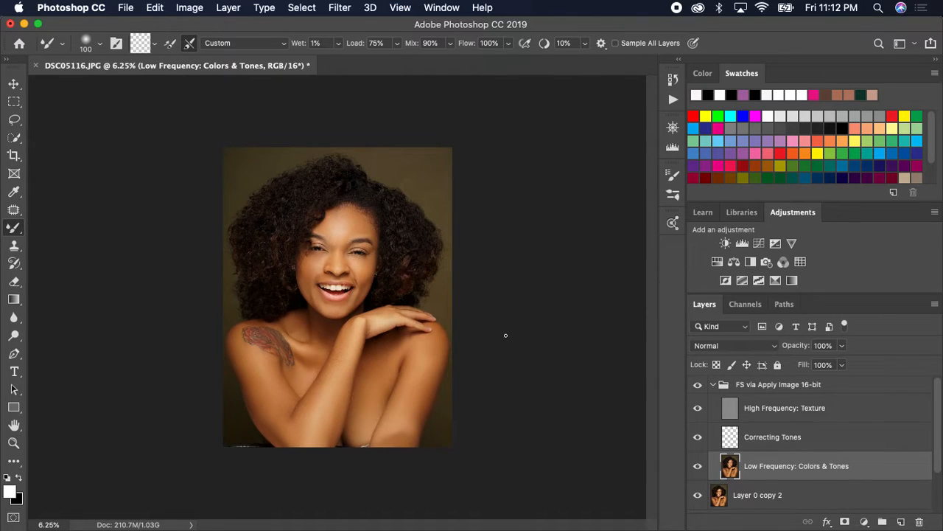
key(super+equal)
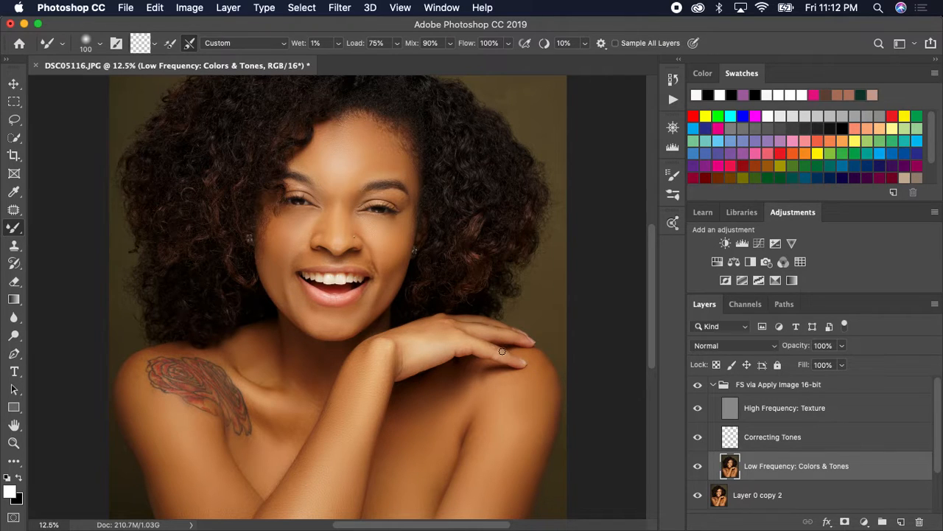
scroll(384, 211, down, 2)
scroll(383, 211, up, 10)
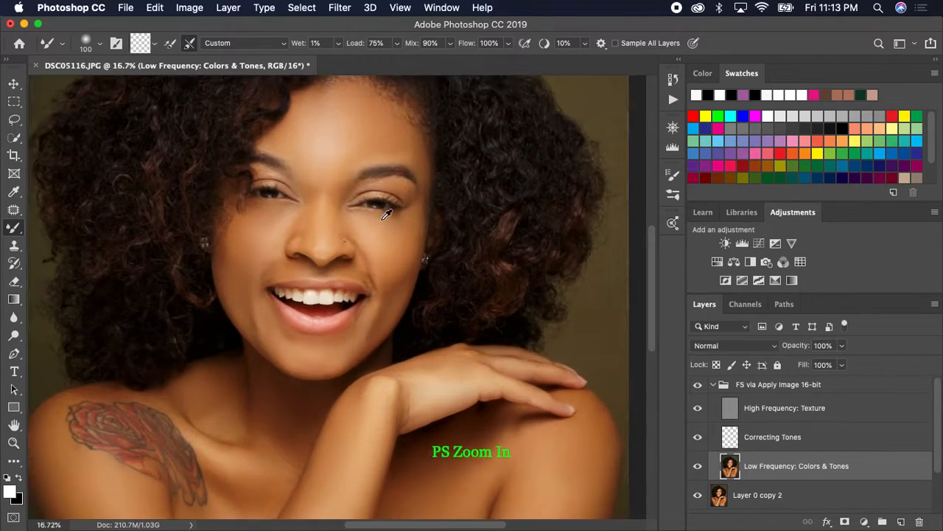
scroll(387, 177, up, 6)
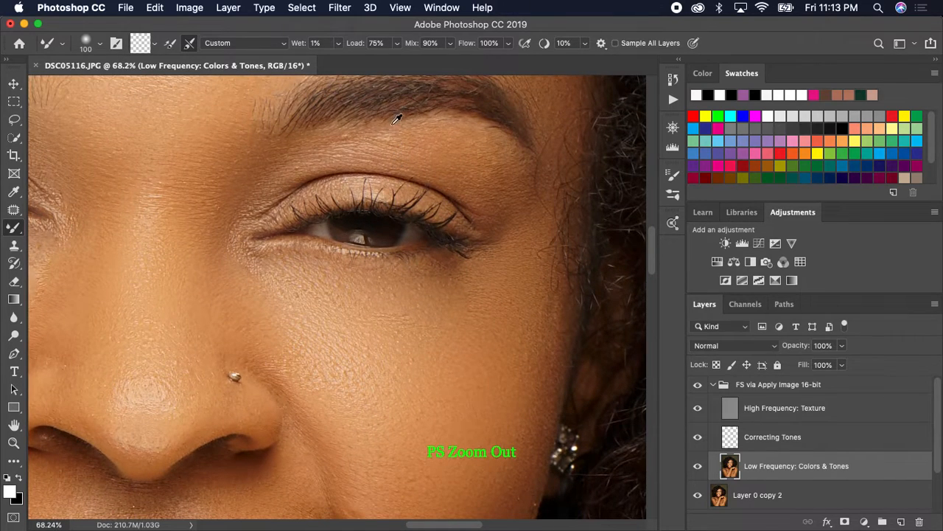
click(16, 227)
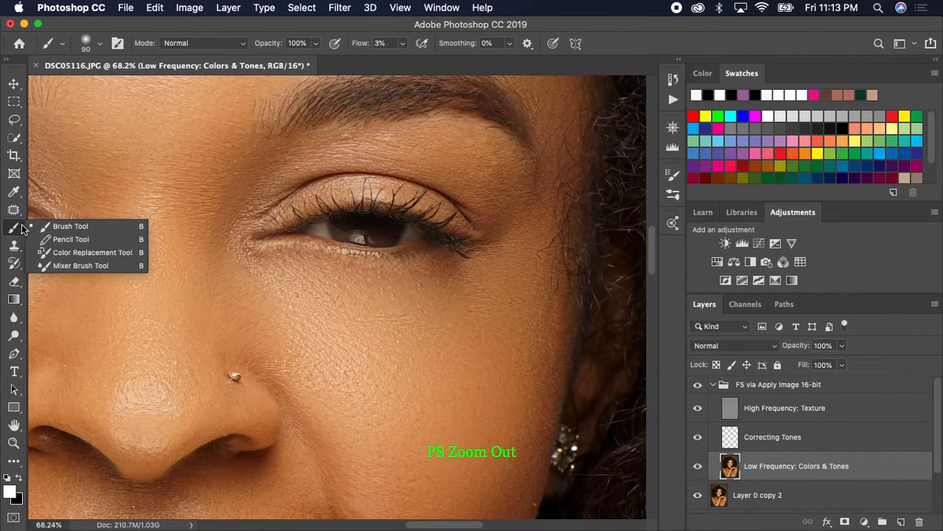
click(46, 227)
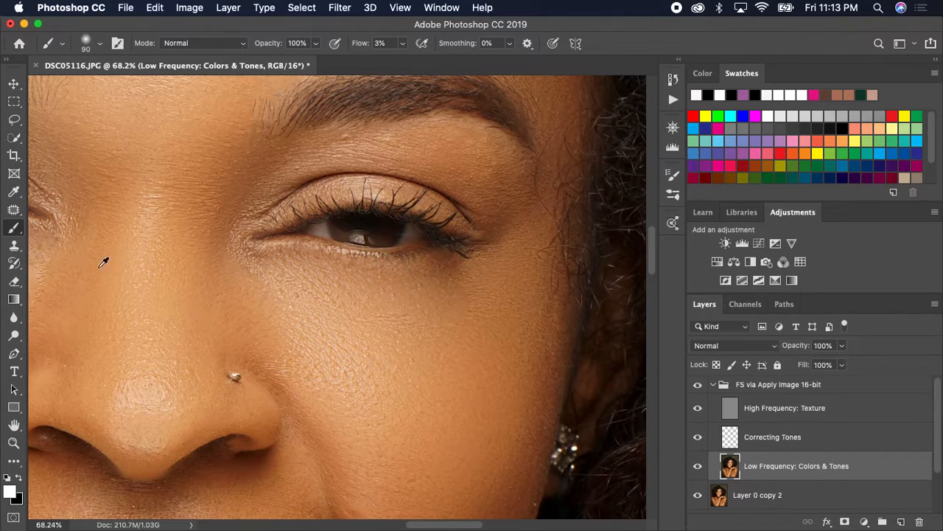
alt+click(367, 294)
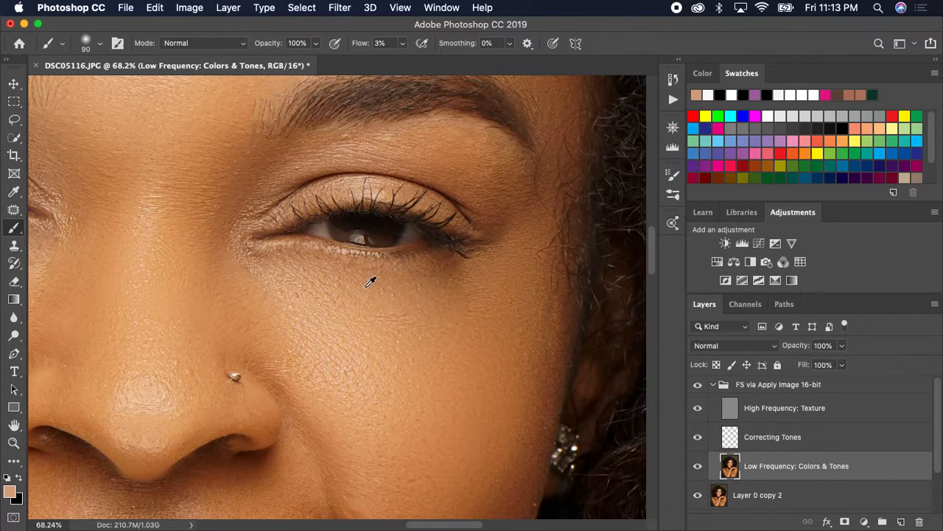
key(shift+b)
right_click(15, 230)
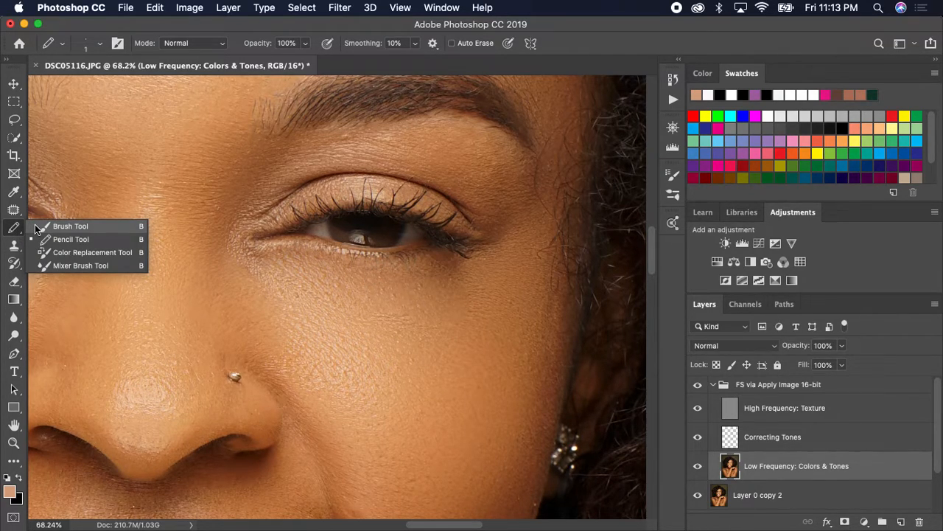
click(70, 252)
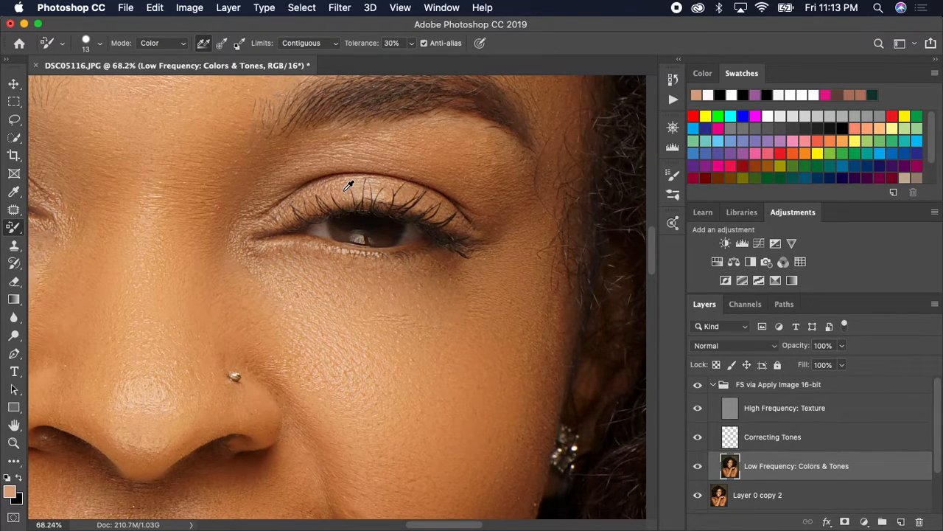
click(771, 413)
click(746, 466)
click(14, 228)
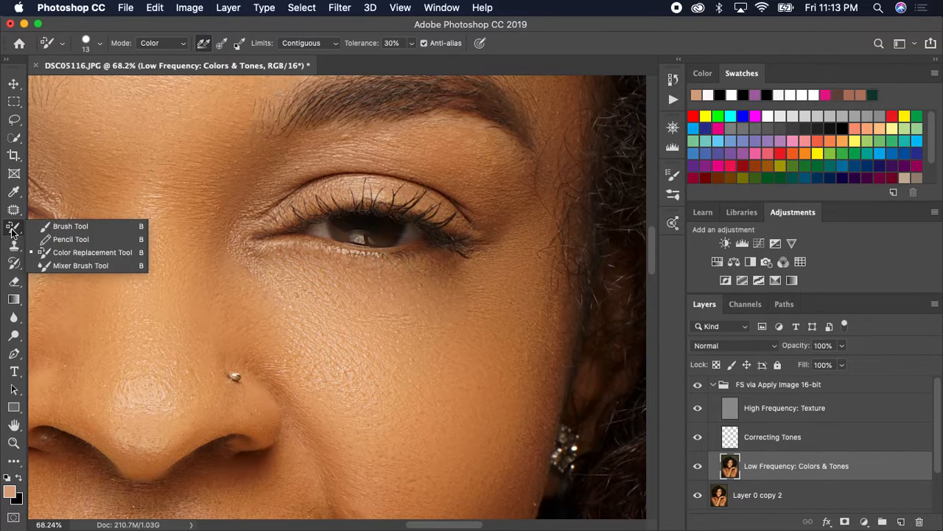
click(54, 265)
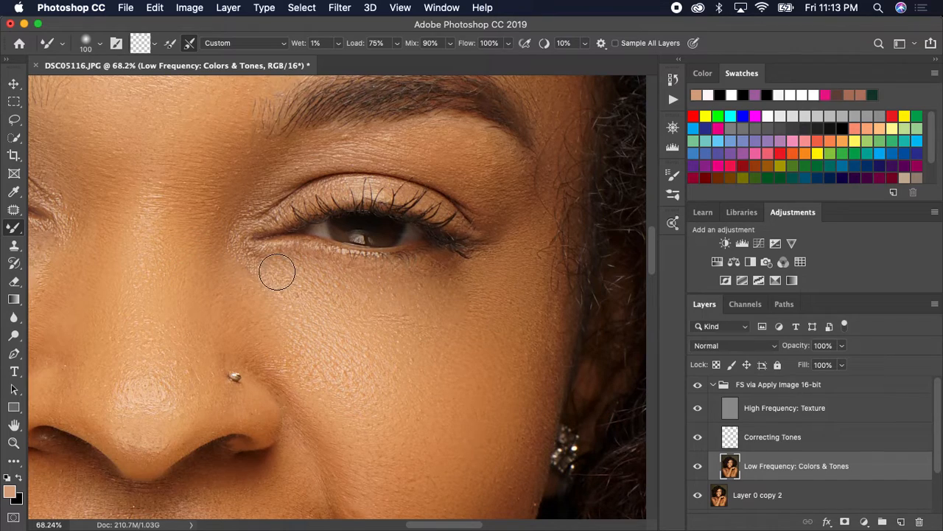
Blend the tones around the right-hand eye with the Mixer Brush at 50 pixels.
key(bracketleft)
key(bracketleft)
key(bracketleft)
key(bracketleft)
key(bracketleft)
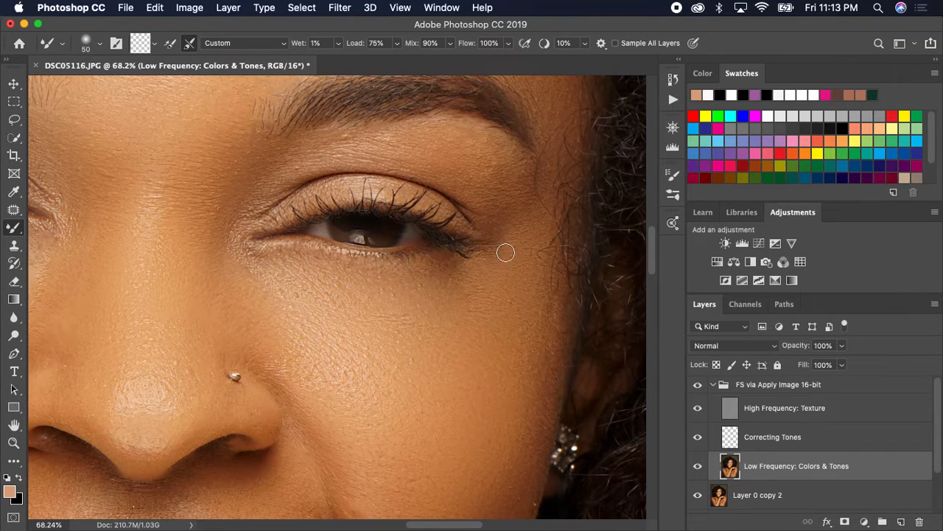
scroll(499, 264, down, 3)
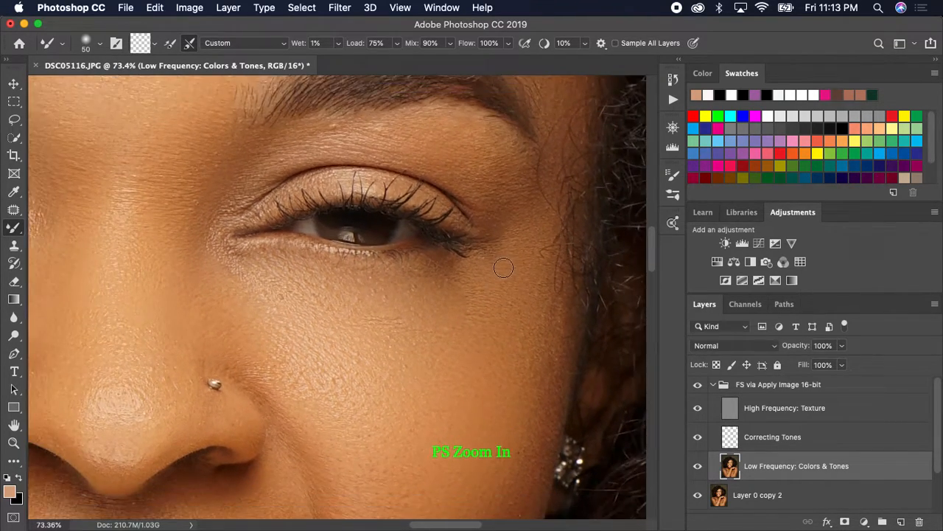
scroll(391, 180, up, 1)
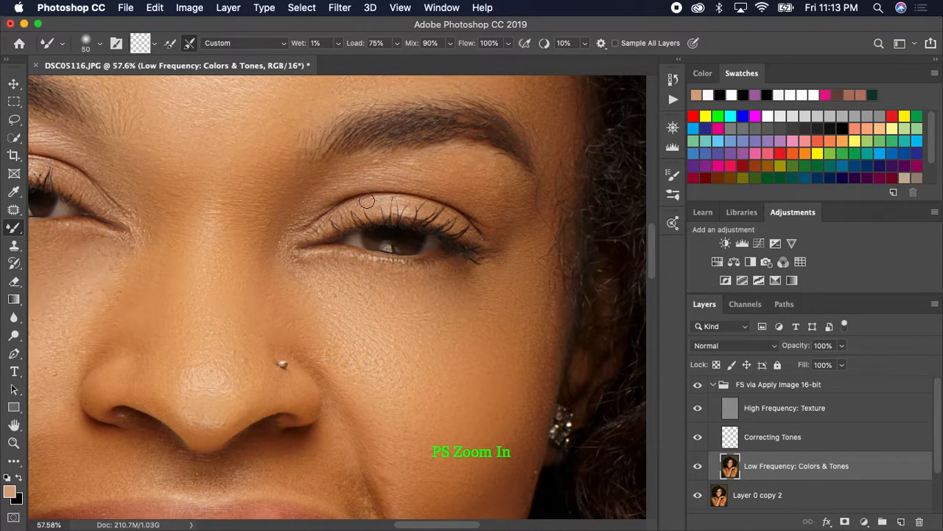
Blend the tones around the right-hand corner of the mouth with the 50-pixel Mixer Brush and view the full portrait.
scroll(382, 216, down, 6)
scroll(382, 217, up, 1)
scroll(381, 217, down, 5)
scroll(383, 212, up, 1)
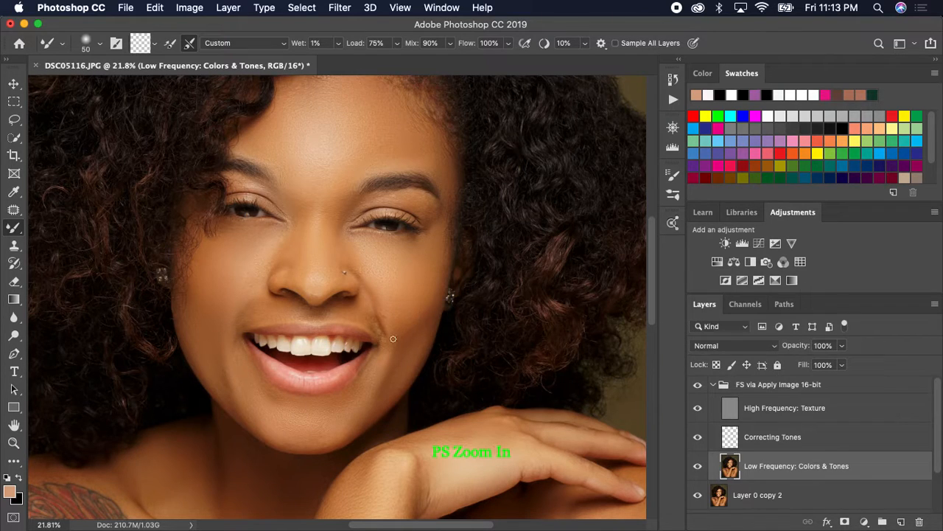
scroll(393, 338, up, 12)
scroll(332, 376, down, 1)
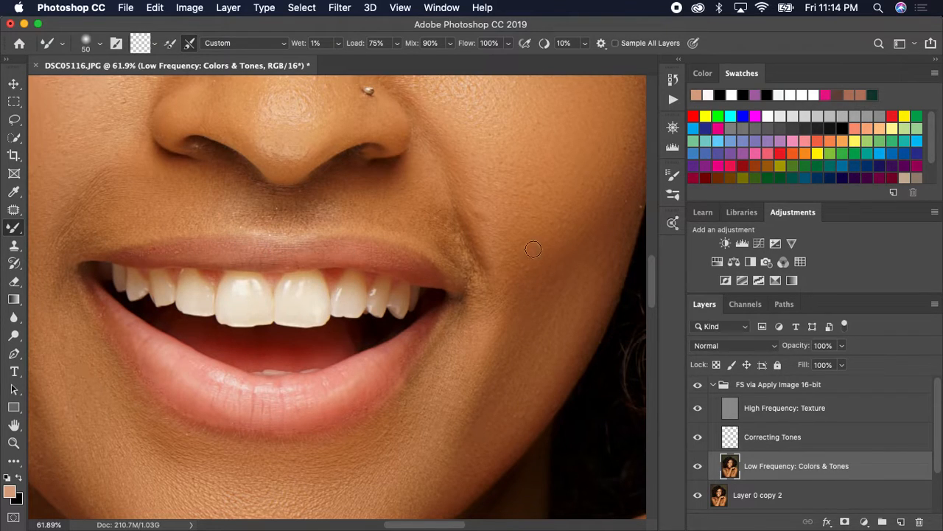
key(super+0)
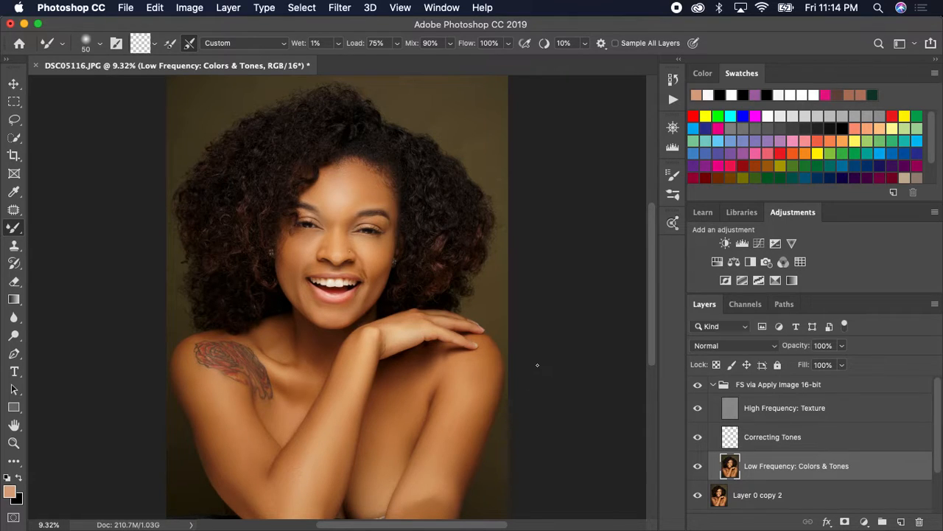
Merge the FS via Apply Image 16-bit group into a single layer and duplicate the merged layer.
click(713, 384)
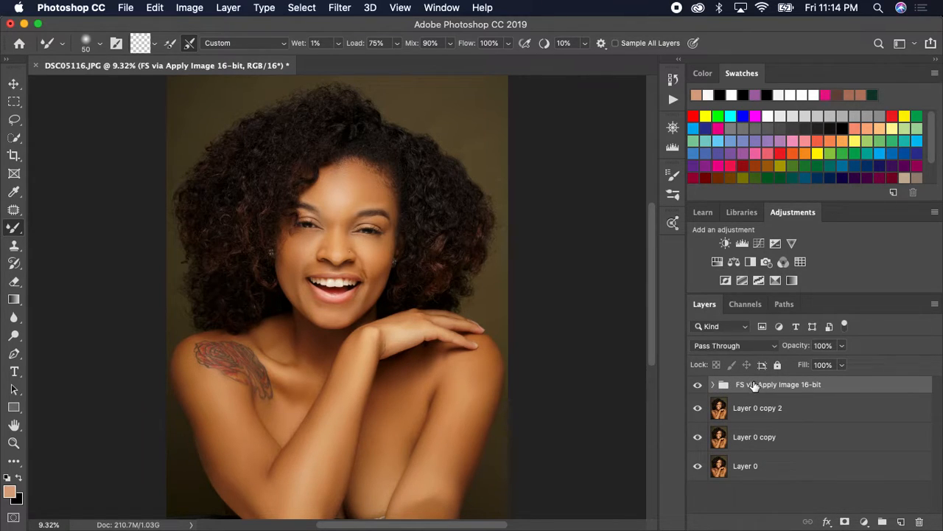
right_click(752, 382)
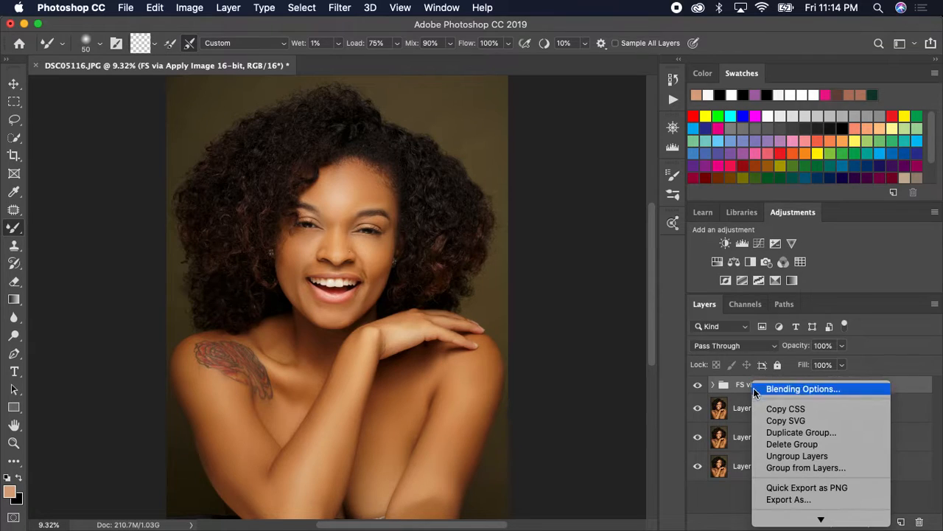
mouse_move(792, 518)
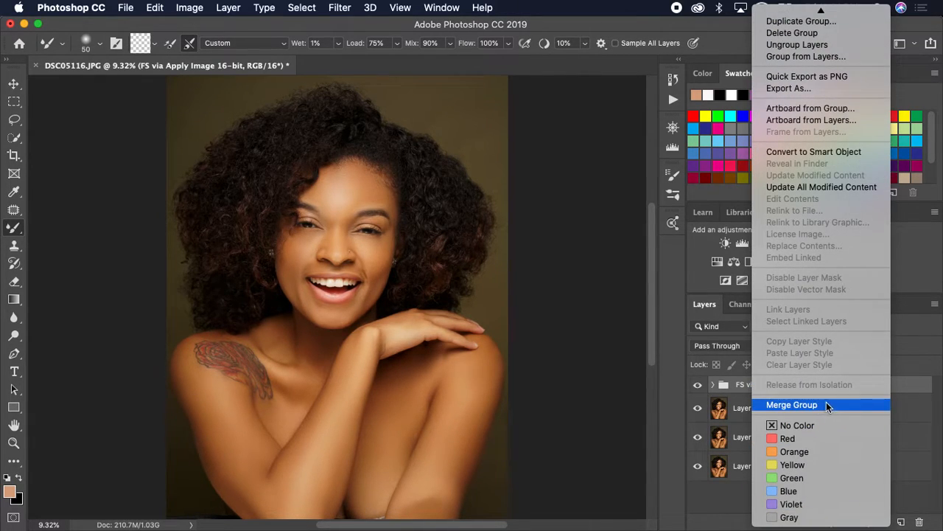
click(824, 405)
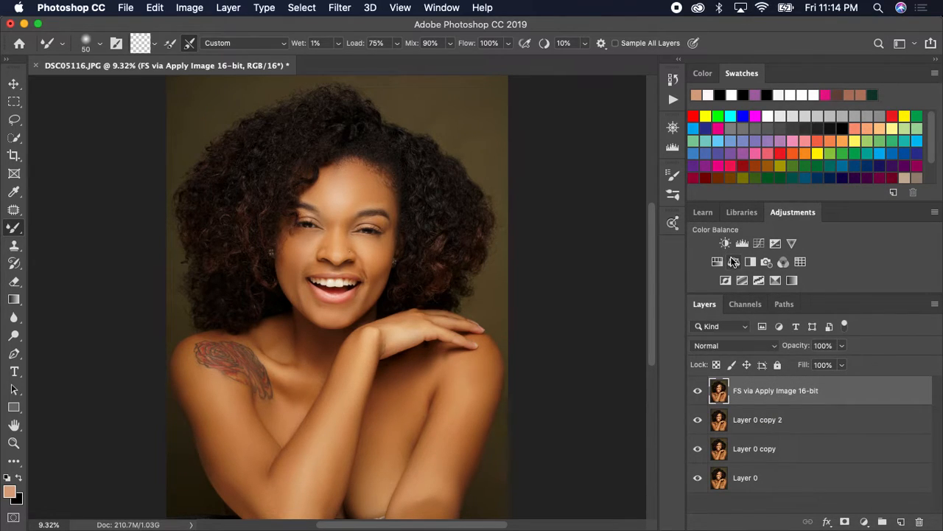
key(super+j)
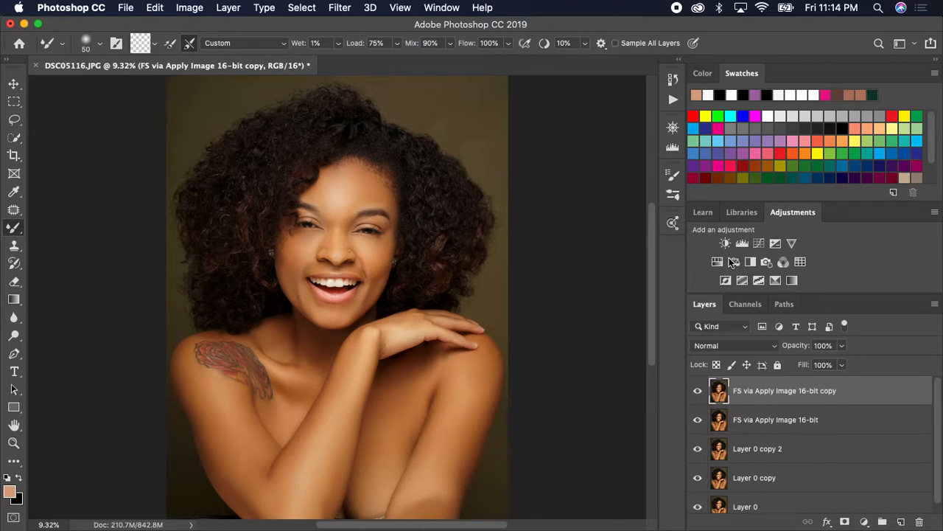
Apply the Camera Raw Filter to the duplicated layer with Clarity set to +23.
click(345, 9)
click(392, 96)
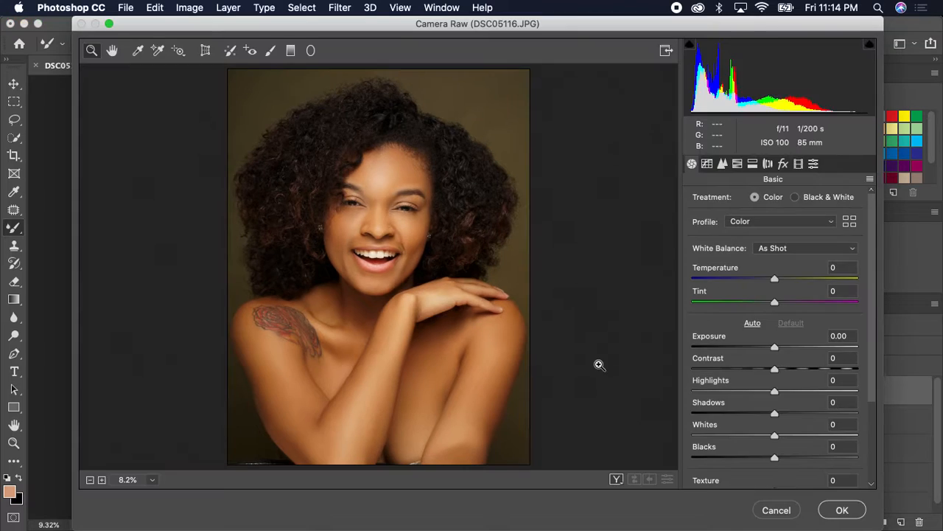
scroll(766, 411, down, 3)
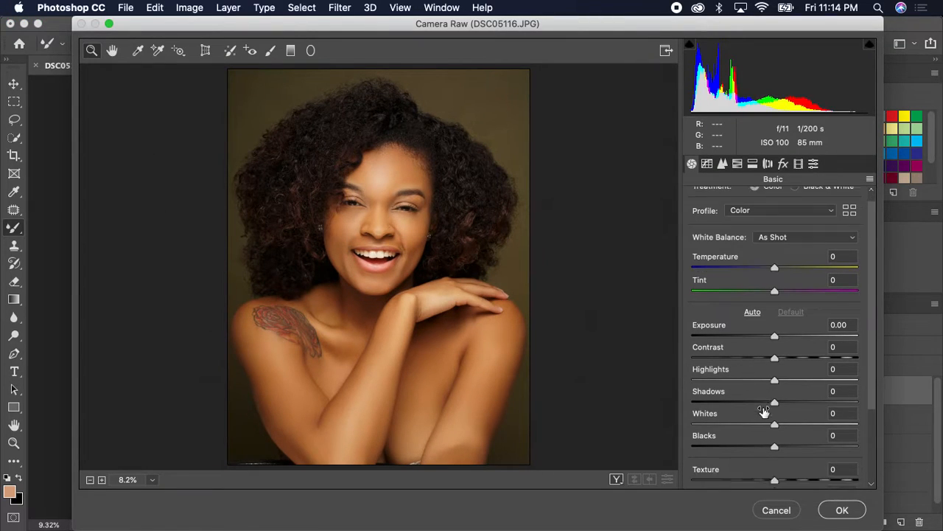
scroll(761, 426, down, 2)
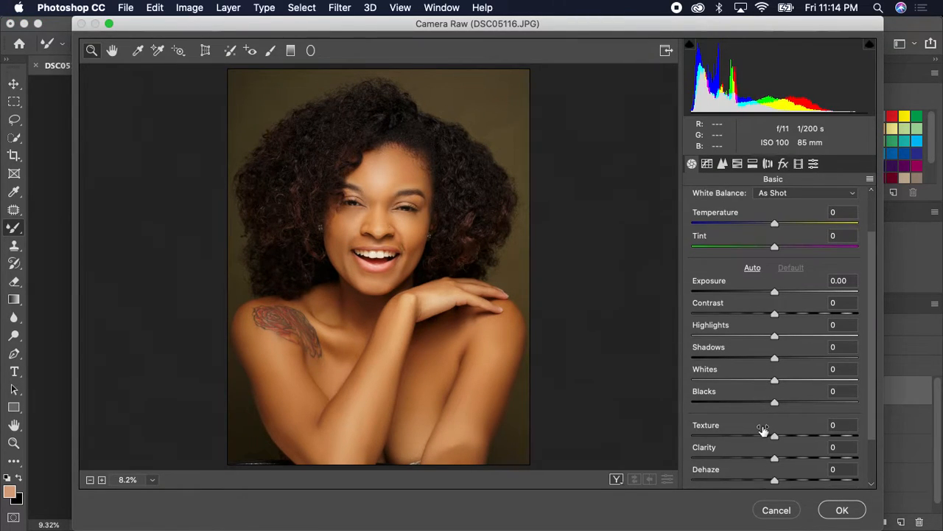
drag(776, 459, 794, 458)
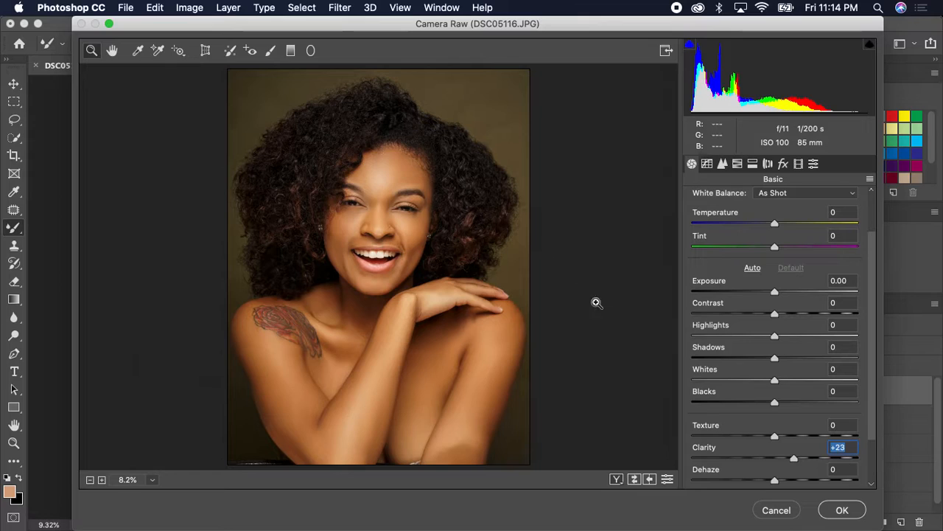
click(837, 510)
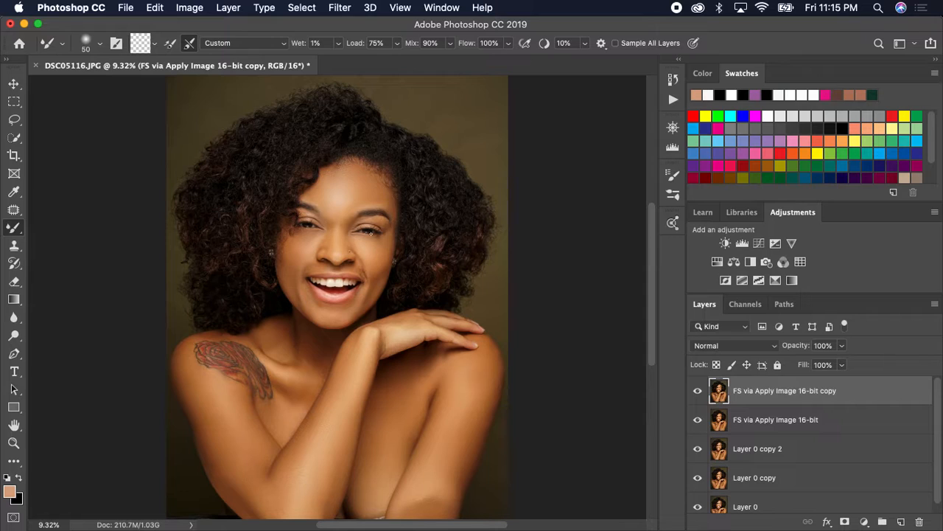
Add the black-masked Unmask Where Texture Needed layer with the BEAUTY RETOUCH v3 extension, and move its panel clear of the layer list.
scroll(322, 214, down, 1)
scroll(322, 214, up, 5)
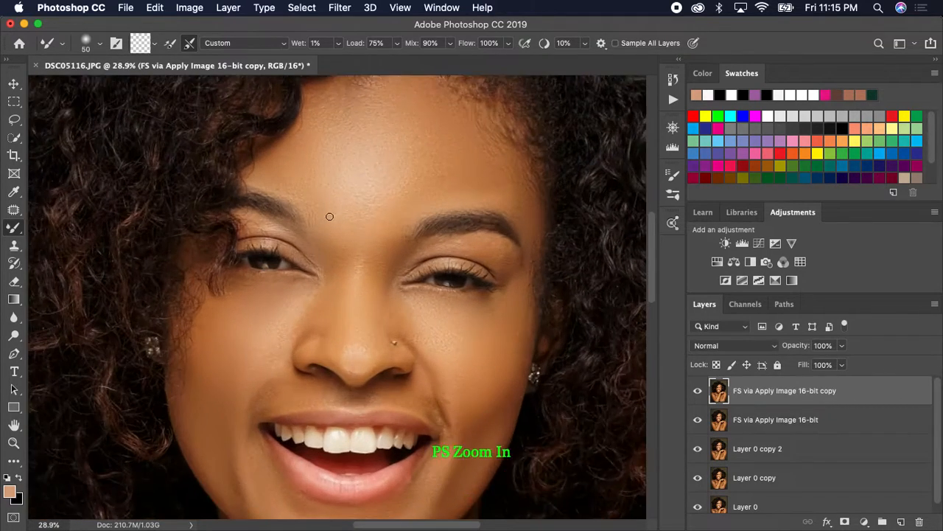
scroll(331, 217, down, 1)
scroll(306, 273, up, 5)
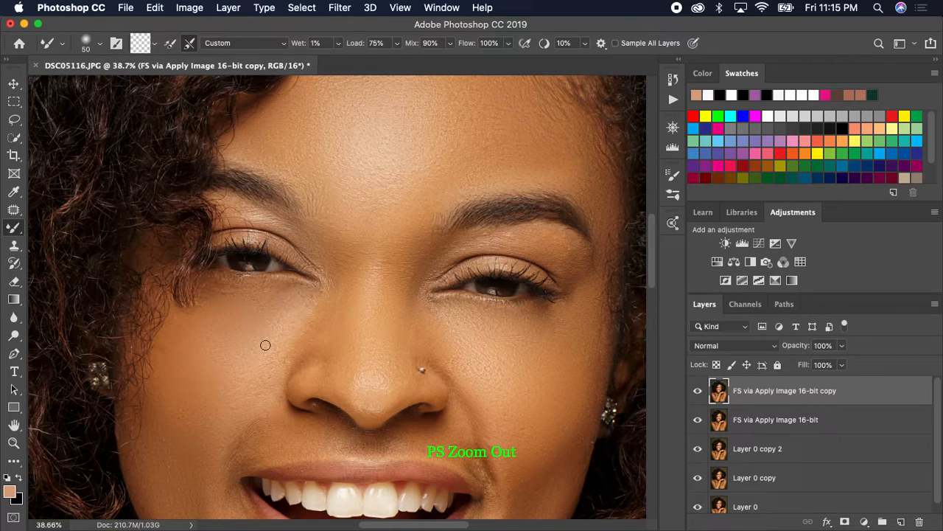
scroll(276, 338, down, 5)
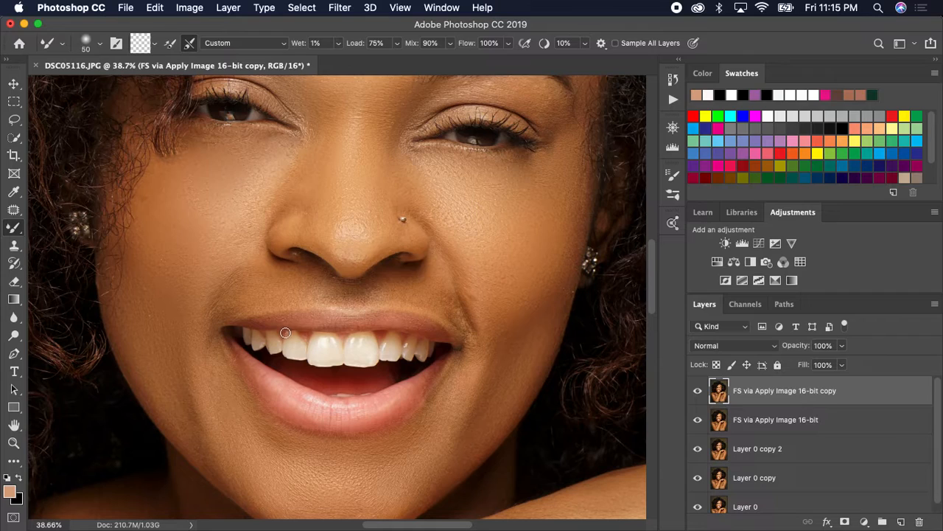
click(435, 8)
mouse_move(497, 71)
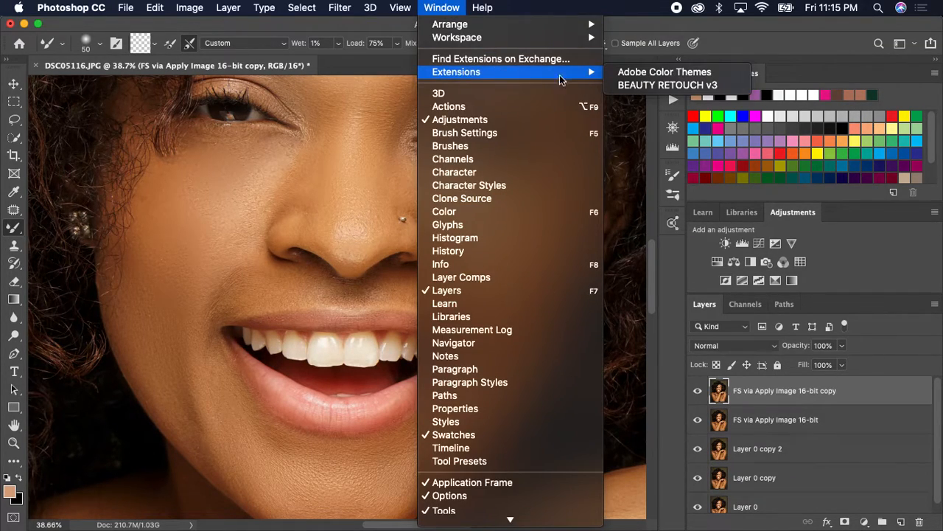
click(648, 86)
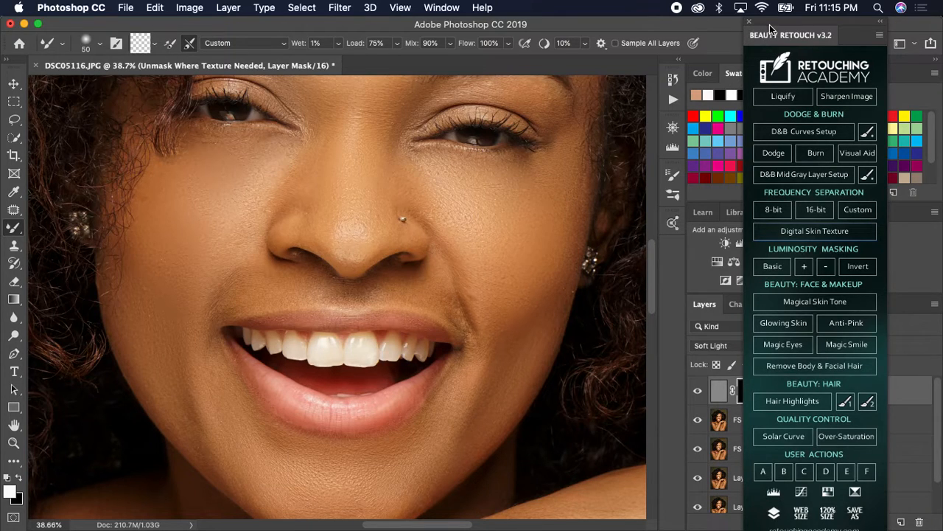
drag(781, 26, 898, 27)
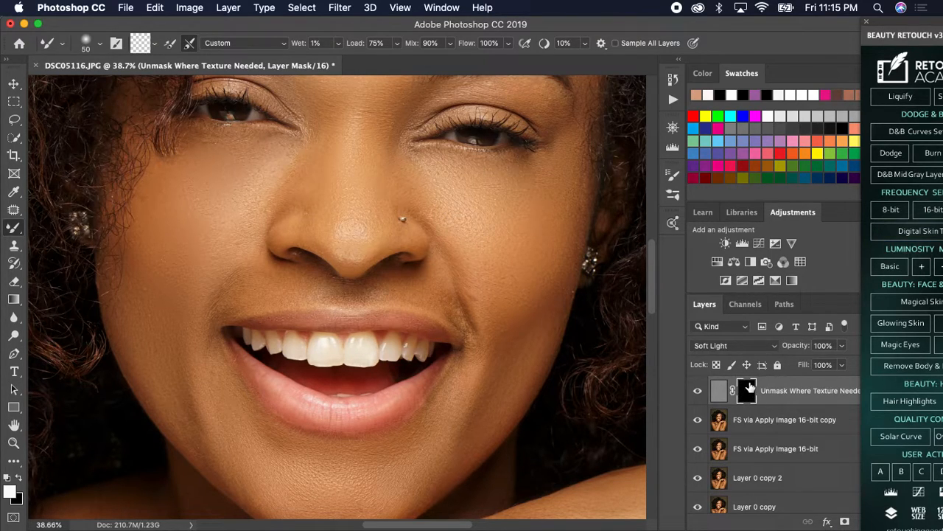
Switch to the regular Brush for the texture layer's mask, with size 150 pixels and flow 59%.
right_click(11, 229)
click(45, 223)
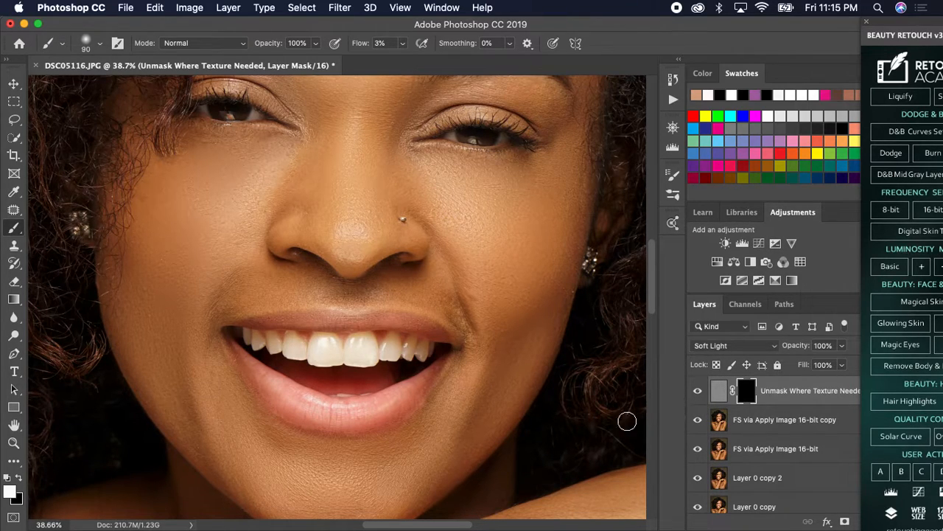
key(bracketright)
key(bracketright)
key(bracketright)
click(403, 42)
drag(401, 59, 437, 59)
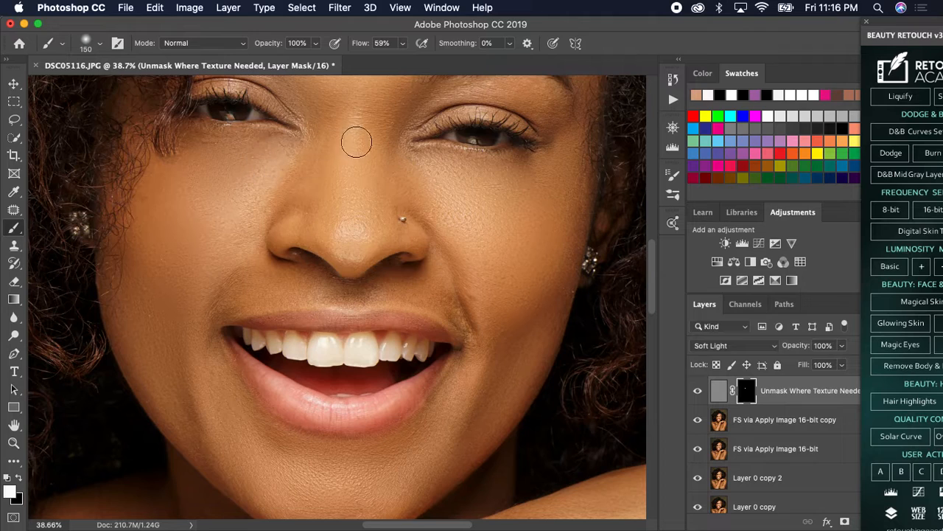
Reveal skin texture on the left-hand cheek by painting white on the texture layer's mask.
key(bracketleft)
key(bracketleft)
key(bracketright)
key(bracketright)
key(bracketright)
key(bracketright)
key(bracketright)
mouse_move(221, 161)
mouse_down()
mouse_move(242, 153)
mouse_move(233, 181)
mouse_move(229, 151)
mouse_move(221, 185)
mouse_move(231, 155)
mouse_move(199, 183)
mouse_move(215, 146)
mouse_move(205, 174)
mouse_move(236, 161)
mouse_move(230, 192)
mouse_move(251, 157)
mouse_move(220, 204)
mouse_move(245, 163)
mouse_move(207, 193)
mouse_move(217, 165)
mouse_move(173, 181)
mouse_move(157, 224)
mouse_move(161, 216)
mouse_move(168, 250)
mouse_move(184, 244)
mouse_move(175, 321)
mouse_move(156, 273)
mouse_move(175, 357)
mouse_up()
key(super+minus)
key(super+minus)
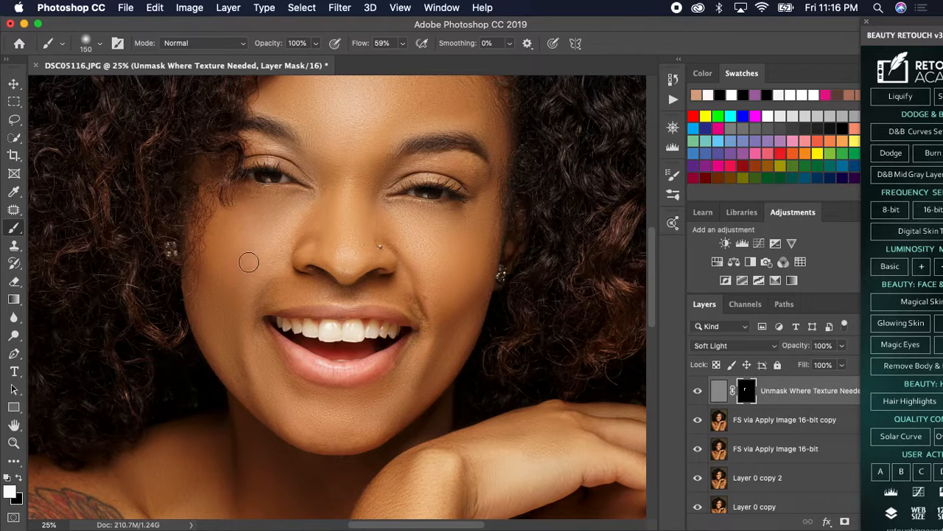
key(super+0)
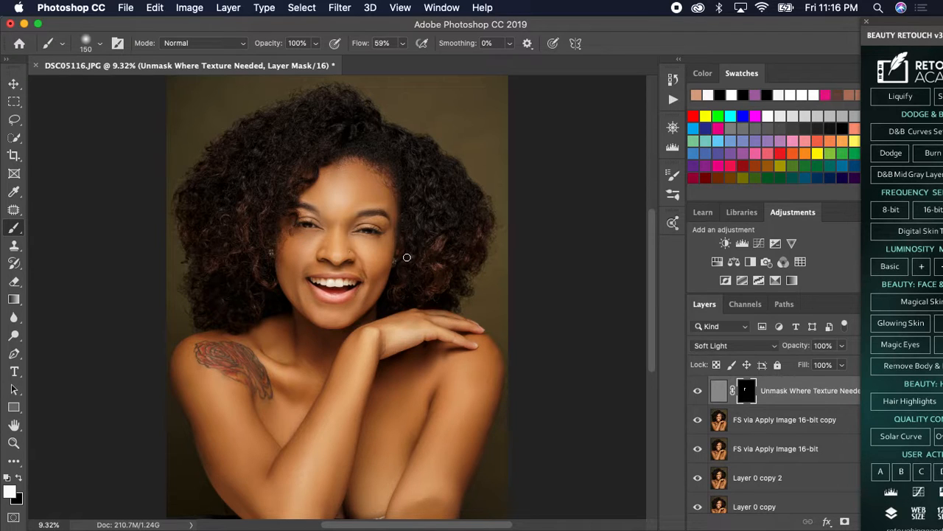
Reveal skin texture below the left-hand eye on the mask with the Brush reduced to 80 pixels, and view the full portrait.
scroll(406, 260, down, 2)
scroll(384, 269, up, 8)
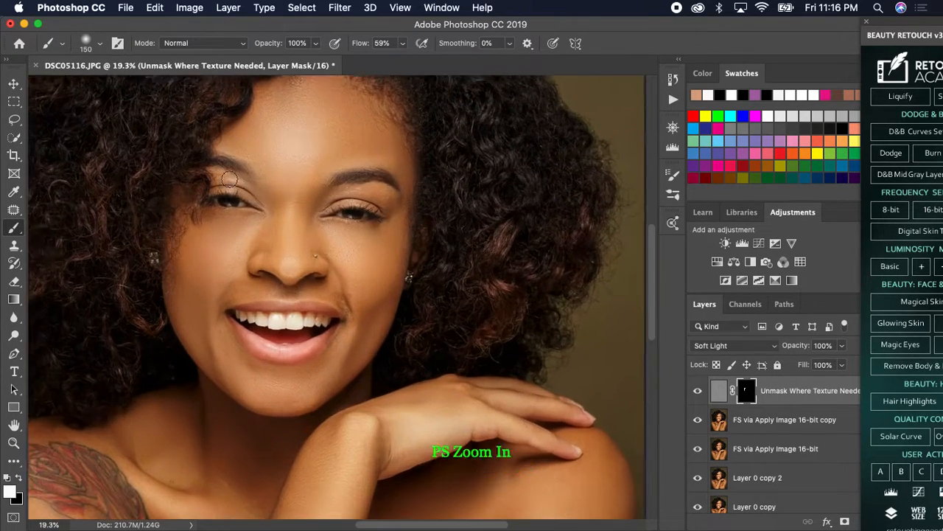
scroll(225, 254, up, 4)
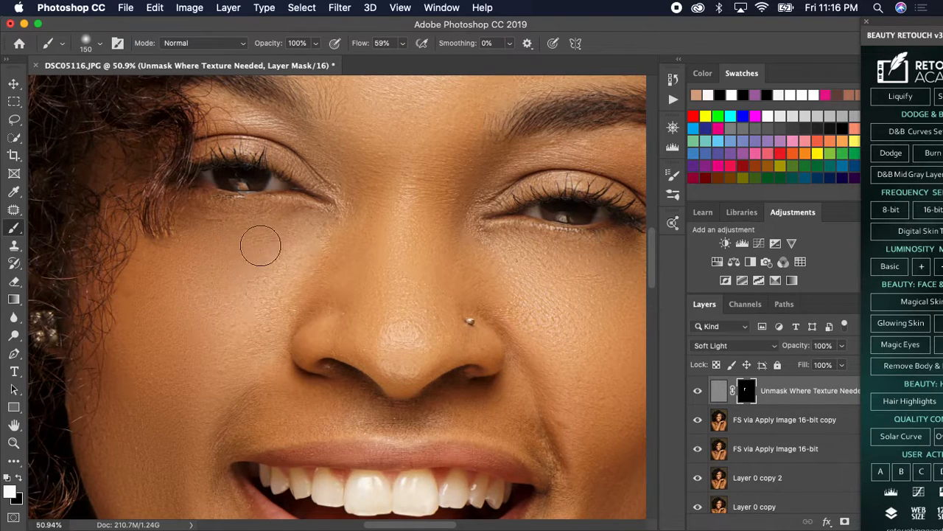
key(bracketleft)
key(bracketleft)
key(bracketleft)
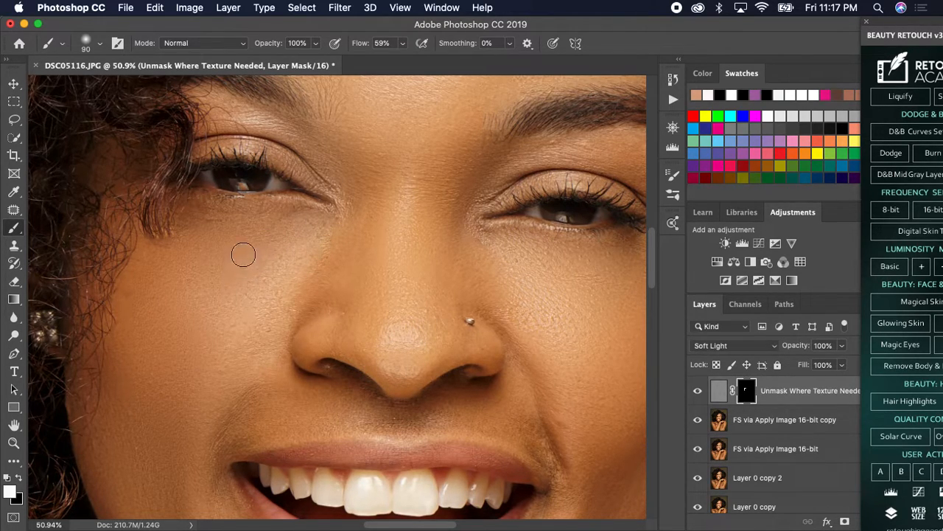
key(bracketleft)
key(bracketleft)
key(bracketleft)
key(bracketright)
key(bracketright)
key(super+0)
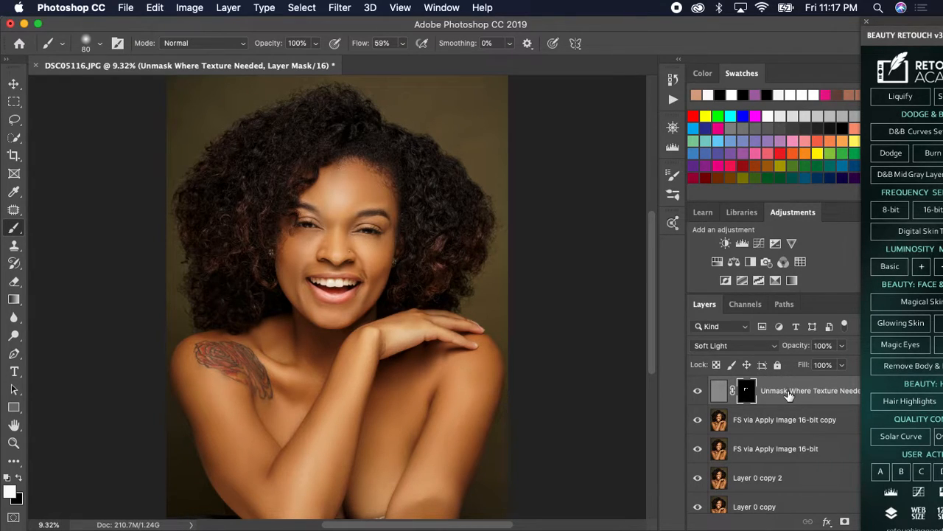
Heal the backdrop beside the right-hand side of the hair on the FS via Apply Image 16-bit copy layer with a 200-pixel Healing Brush.
scroll(461, 135, up, 3)
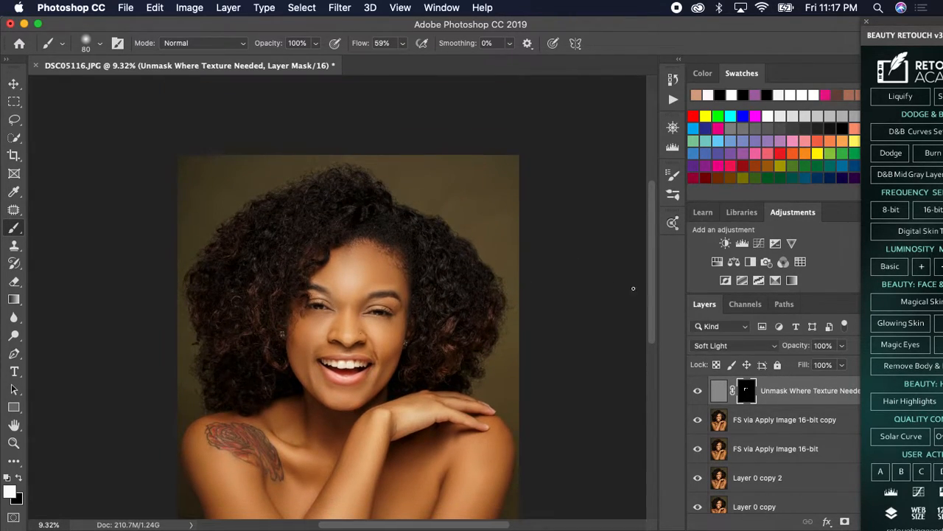
scroll(633, 289, down, 3)
click(782, 420)
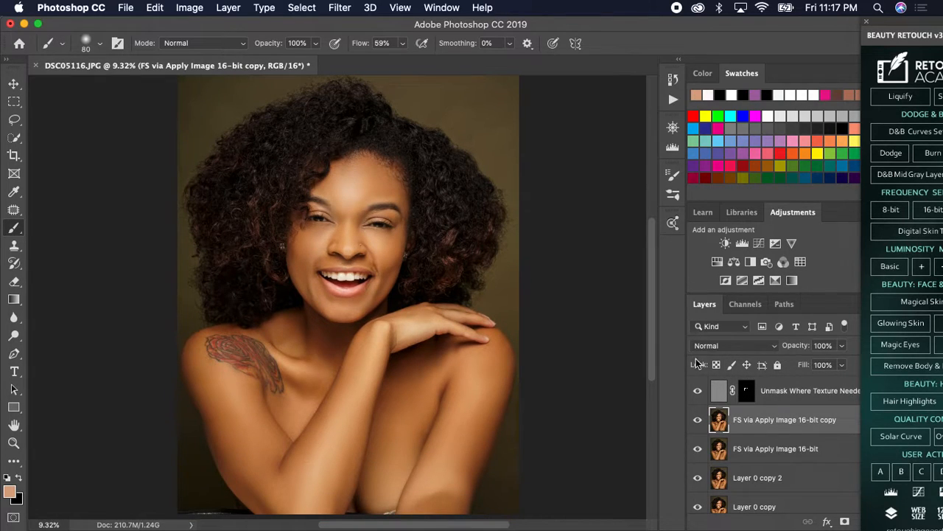
scroll(227, 117, up, 3)
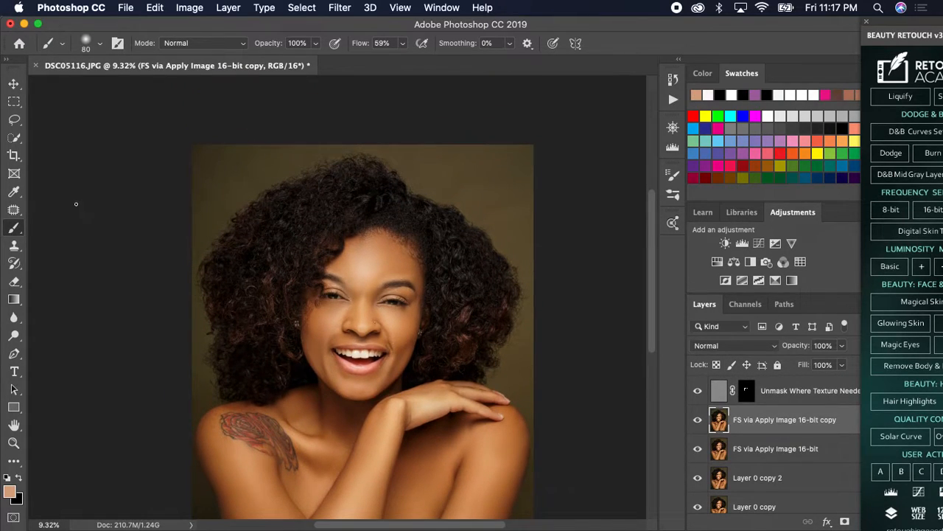
click(14, 210)
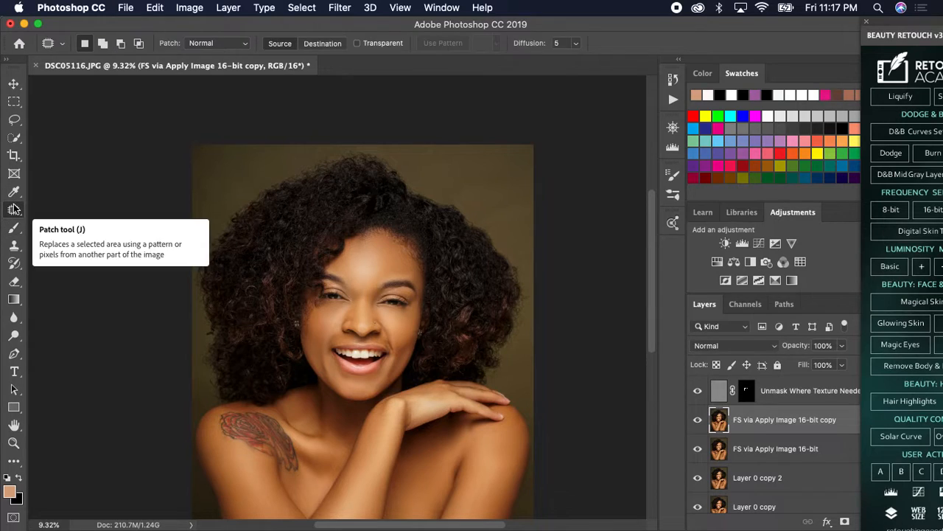
right_click(13, 210)
click(74, 221)
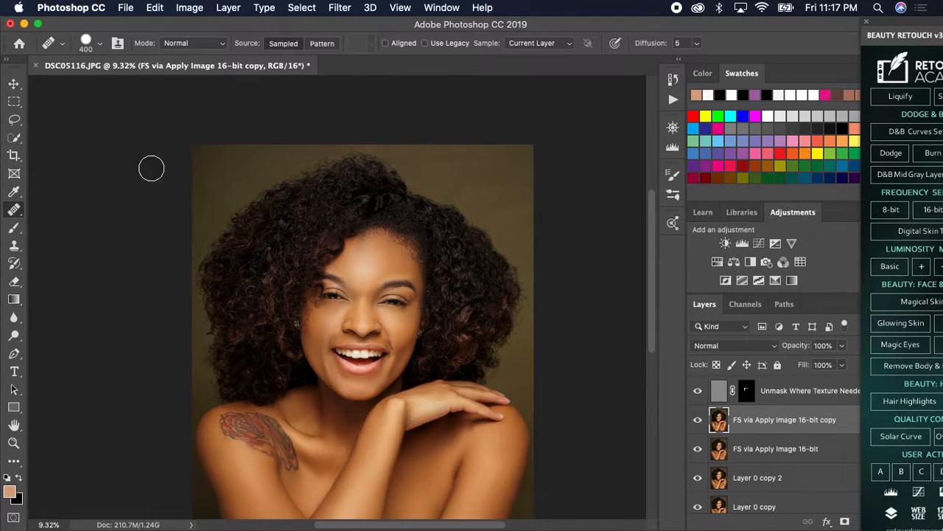
key(bracketleft)
key(bracketleft)
mouse_move(473, 177)
mouse_down()
mouse_move(457, 193)
mouse_move(485, 215)
mouse_move(497, 205)
mouse_move(515, 214)
mouse_move(476, 194)
mouse_move(497, 235)
mouse_move(492, 218)
mouse_up()
click(513, 230)
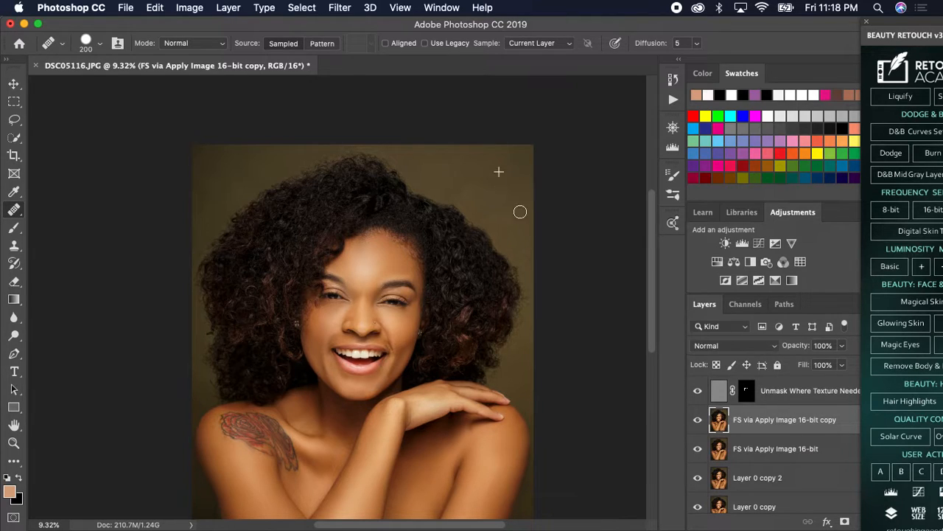
Heal the backdrop around the upper left-hand side of the hair and check the face and full portrait.
mouse_move(250, 155)
mouse_down()
mouse_move(217, 166)
mouse_move(238, 153)
mouse_up()
drag(231, 156, 229, 178)
drag(235, 162, 249, 175)
mouse_move(238, 188)
mouse_down()
mouse_move(225, 199)
mouse_move(198, 168)
mouse_move(199, 177)
mouse_up()
mouse_move(208, 216)
mouse_down()
mouse_move(195, 251)
mouse_move(201, 206)
mouse_move(229, 183)
mouse_move(231, 195)
mouse_move(203, 173)
mouse_move(196, 204)
mouse_move(209, 180)
mouse_up()
scroll(706, 381, down, 3)
scroll(706, 381, up, 3)
scroll(405, 332, down, 1)
scroll(406, 331, down, 1)
scroll(400, 332, up, 5)
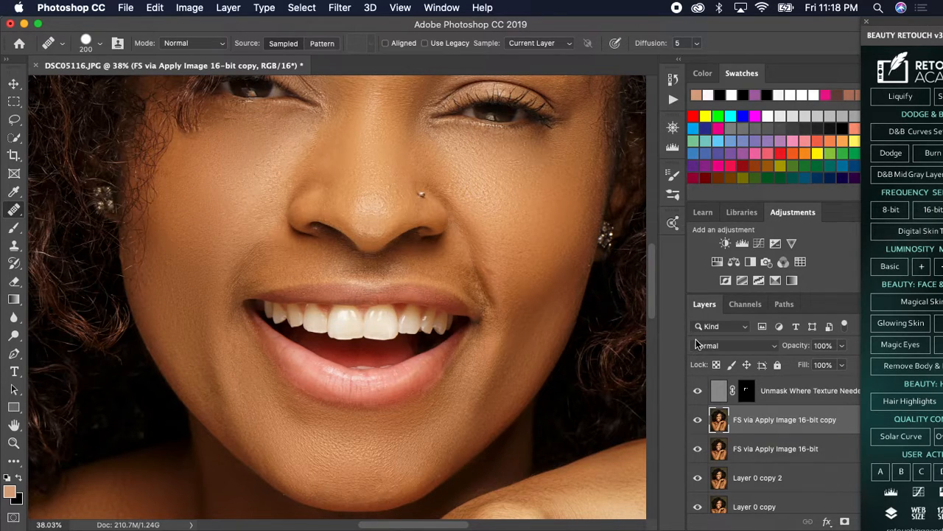
key(super+0)
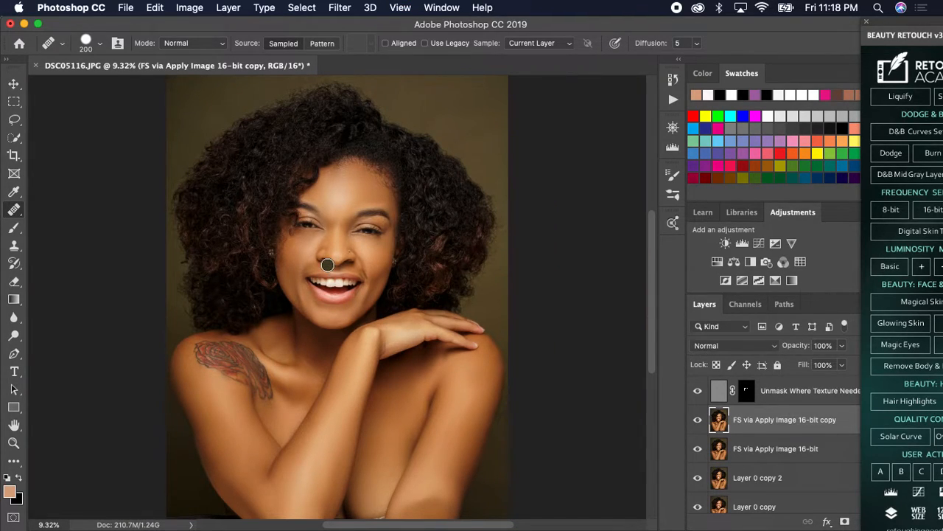
Target the mask of the Unmask Where Texture Needed layer and try a 500-pixel Healing Brush on the backdrop.
scroll(612, 184, up, 3)
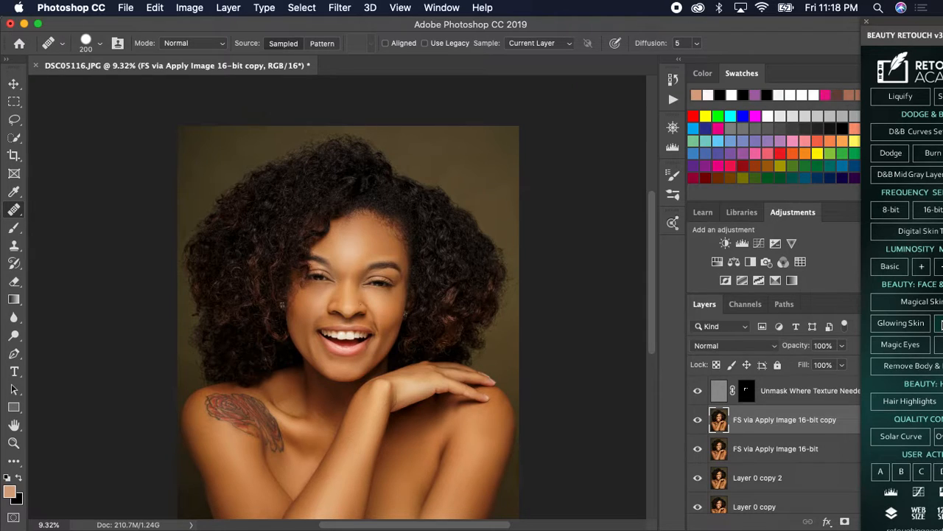
click(745, 393)
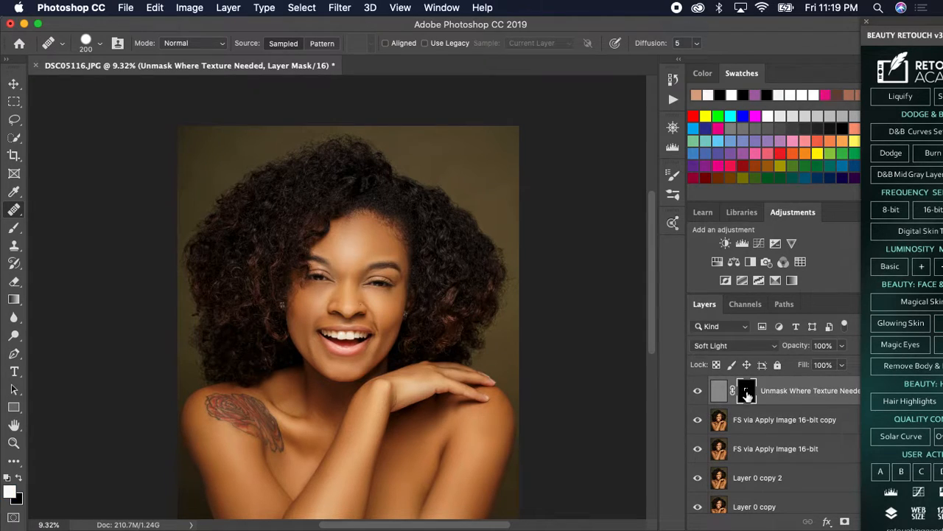
key(bracketright)
key(bracketright)
key(bracketright)
click(485, 151)
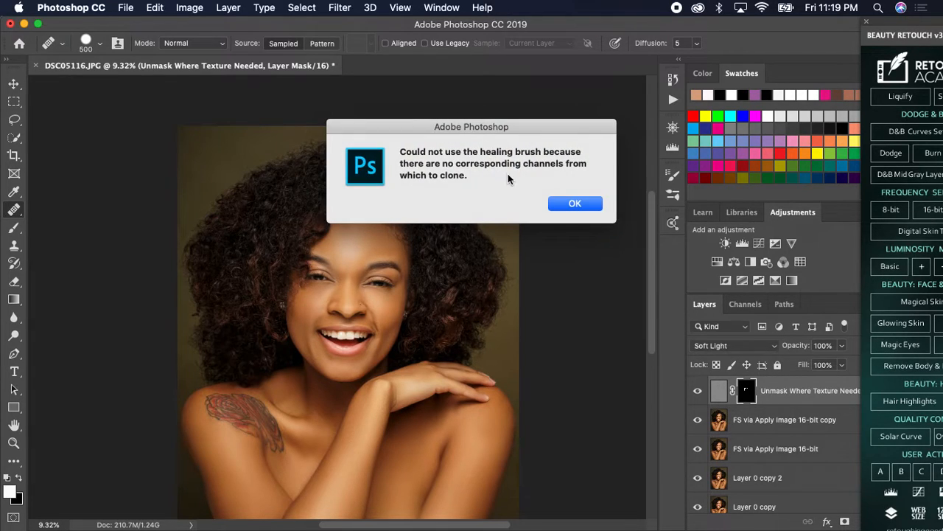
click(560, 201)
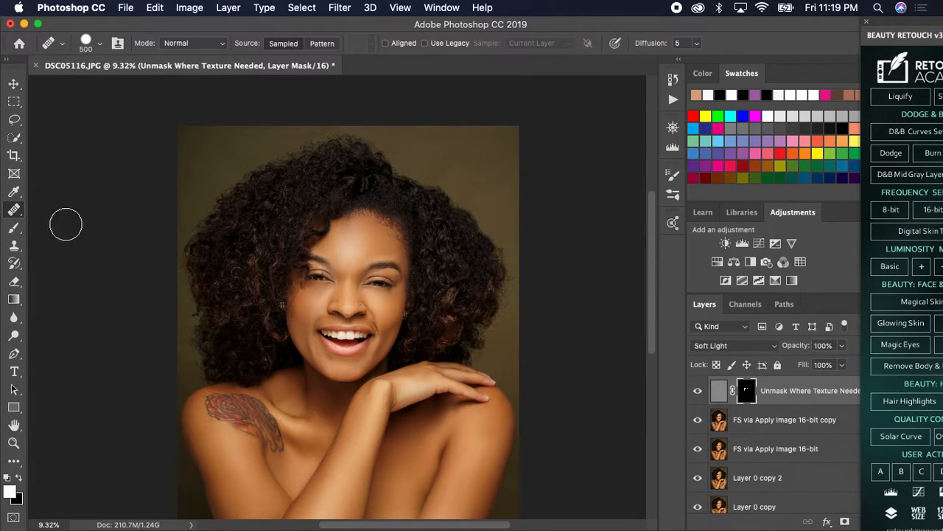
Switch to the Brush tool, enlarge it, and paint white on the texture mask over the backdrop around the hair.
right_click(13, 209)
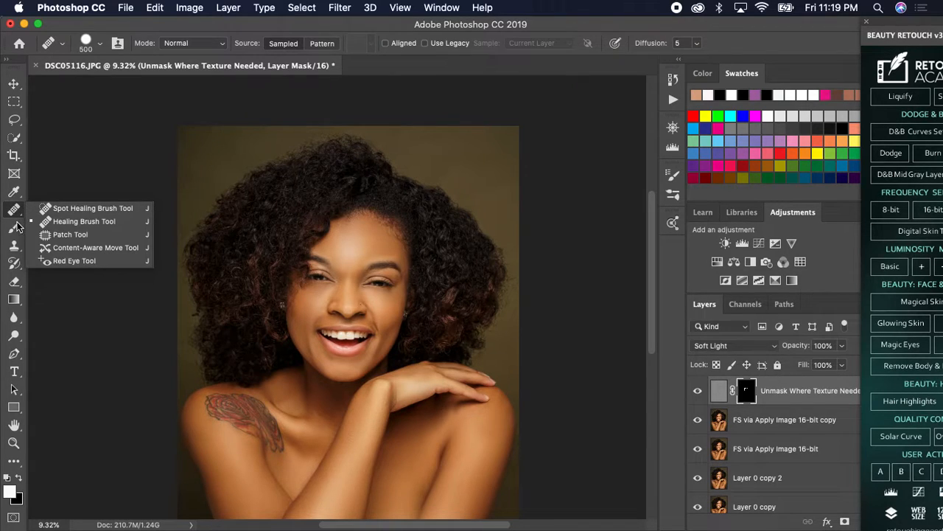
click(15, 227)
right_click(13, 227)
click(52, 222)
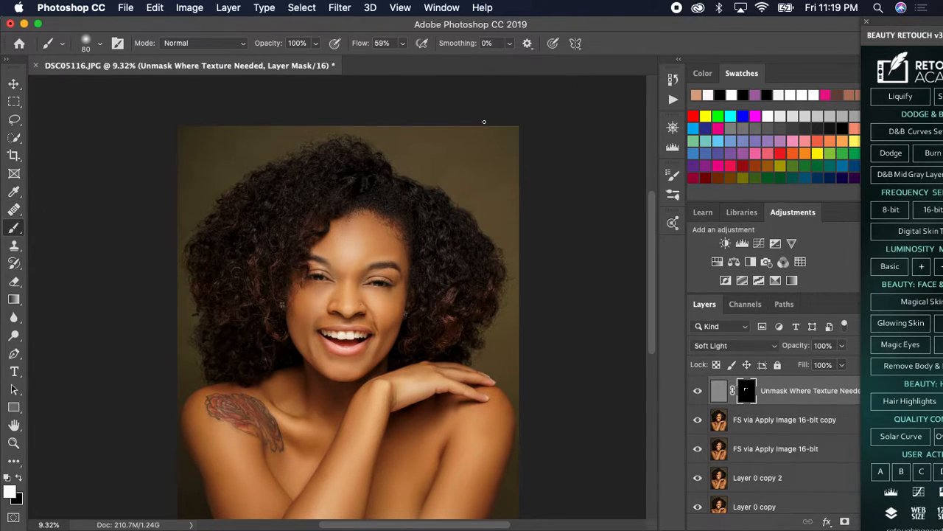
key(bracketright)
key(bracketright)
key(bracketright)
key(bracketright)
key(bracketright)
Confirm a white foreground colour and continue painting the texture mask over the backdrop beside the hair, finishing with a 600-pixel Brush.
click(10, 490)
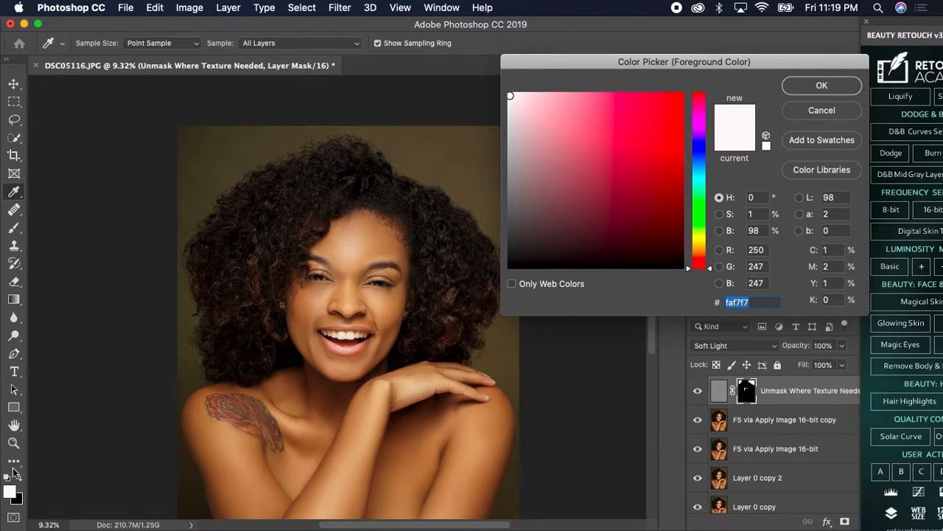
click(196, 139)
click(822, 85)
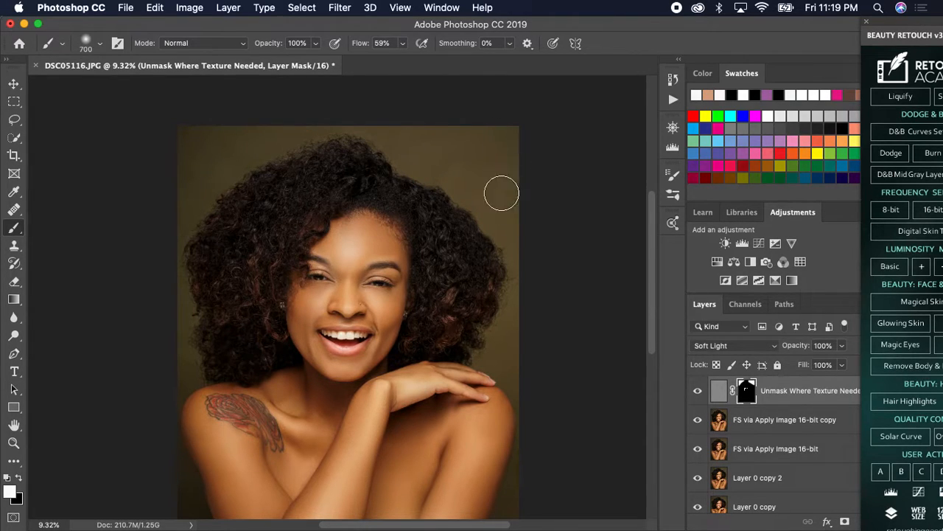
key(bracketleft)
key(bracketleft)
key(bracketleft)
key(bracketleft)
key(bracketleft)
key(bracketright)
key(bracketright)
key(bracketright)
key(bracketright)
Raise the Brush flow to 100%, paint the texture mask over the upper backdrop, and reduce the Brush to 250 pixels.
click(403, 43)
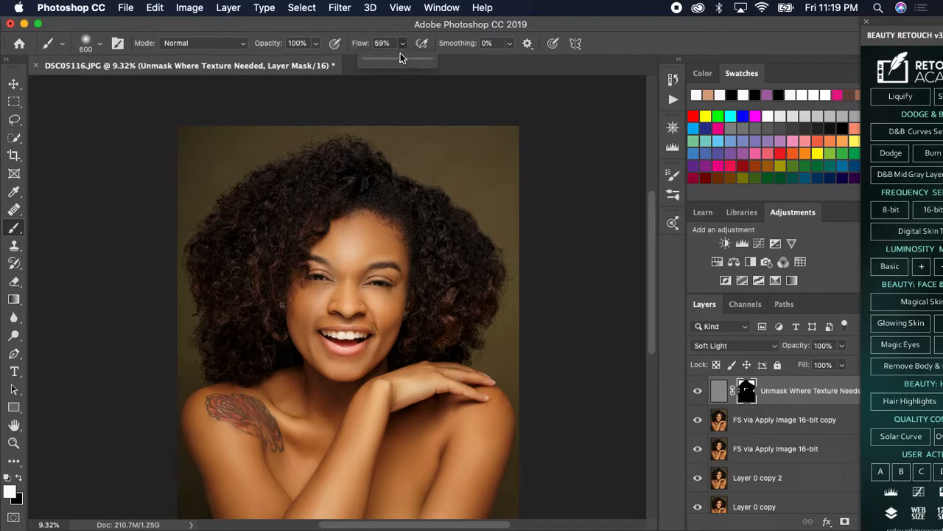
click(210, 152)
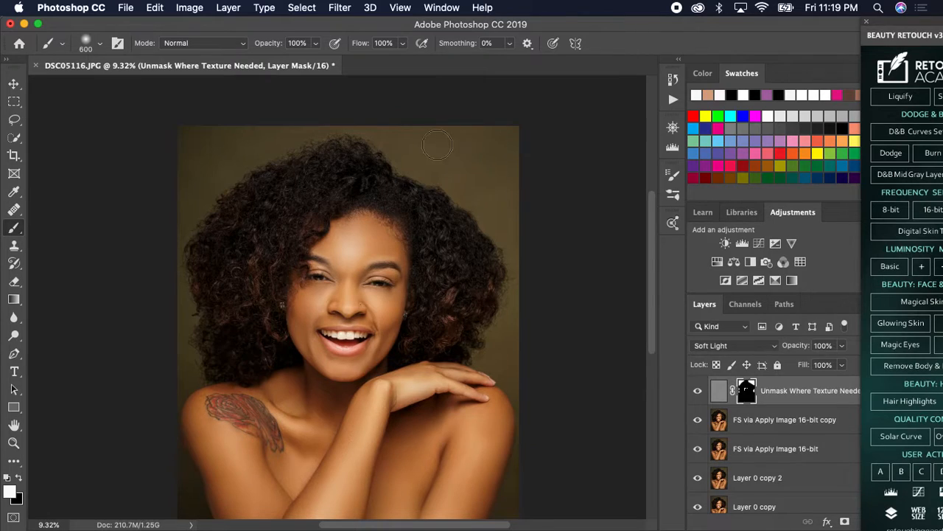
key(bracketleft)
key(bracketleft)
key(bracketleft)
key(bracketleft)
key(bracketleft)
key(bracketleft)
Paint the texture mask over the lower backdrop beside the arms, enlarging the Brush to 500 pixels.
scroll(207, 434, down, 5)
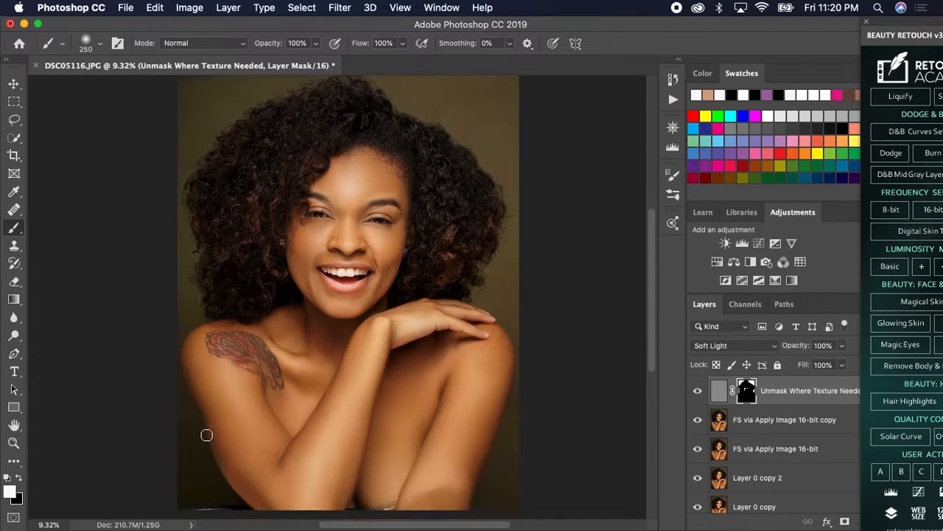
key(bracketright)
key(bracketright)
key(bracketright)
key(bracketright)
key(bracketright)
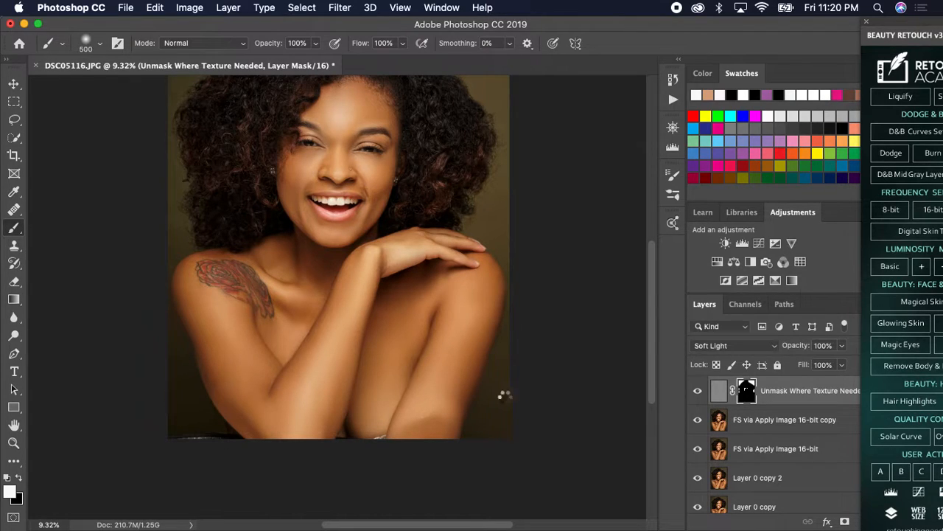
On the FS via Apply Image 16-bit copy layer, outline the dark strip in the photo's lower left-hand corner with the Patch Tool and fill it Content-Aware.
click(748, 422)
alt+click(256, 302)
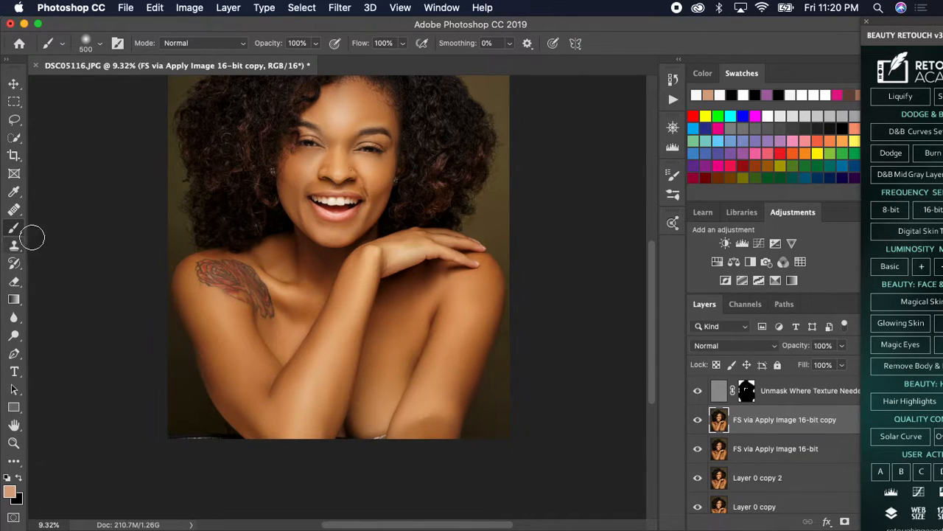
click(14, 209)
click(70, 233)
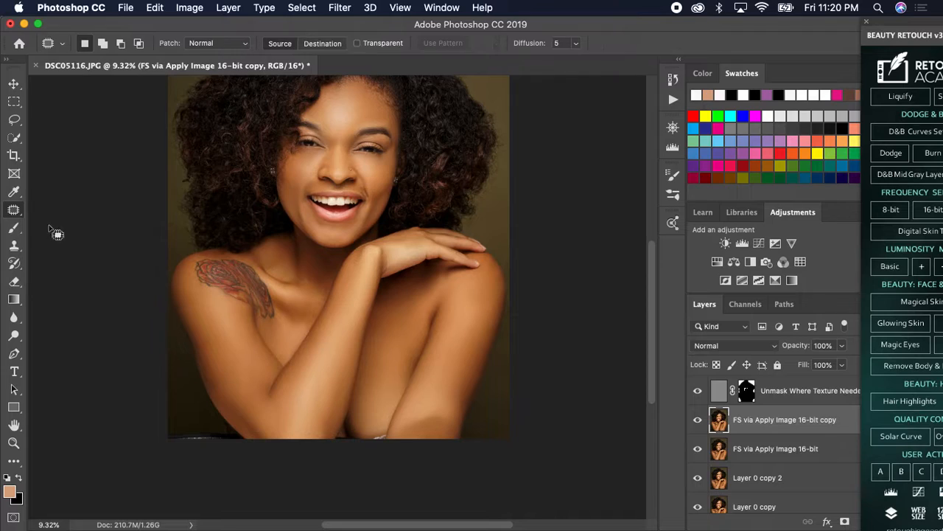
mouse_move(175, 428)
mouse_down()
mouse_move(234, 434)
mouse_move(215, 453)
mouse_move(169, 452)
mouse_move(170, 434)
mouse_move(192, 426)
mouse_move(188, 416)
mouse_up()
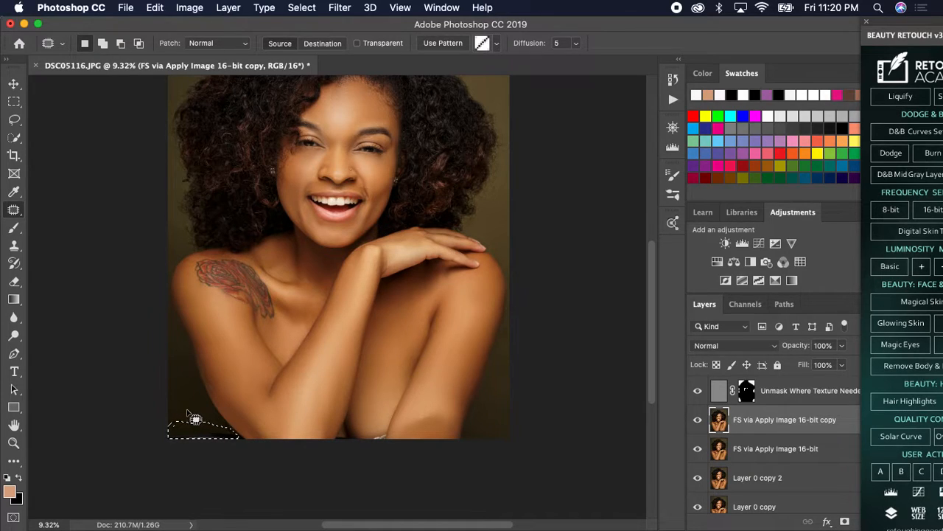
key(shift+BackSpace)
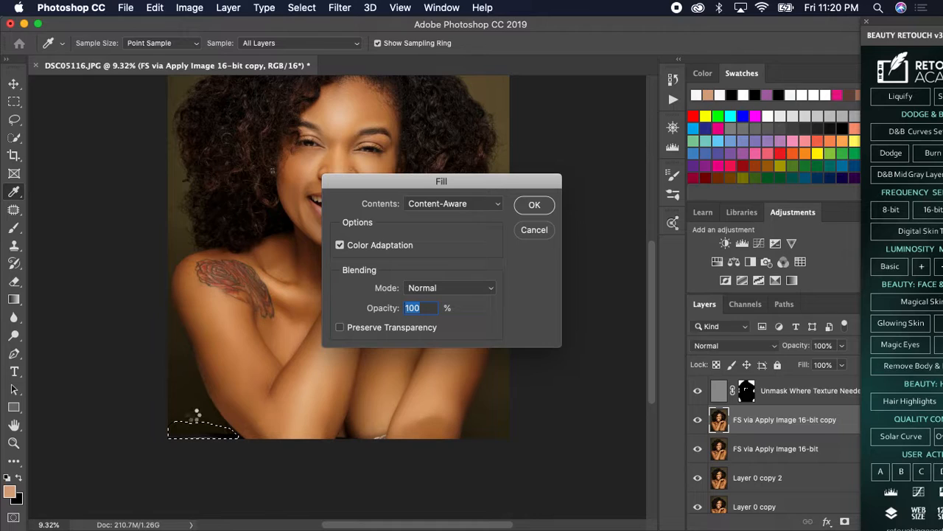
key(Return)
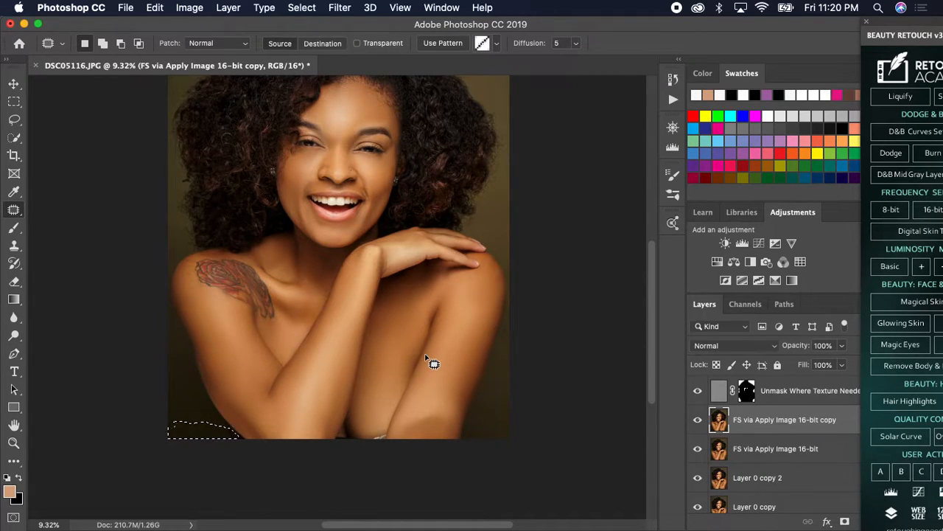
key(super+d)
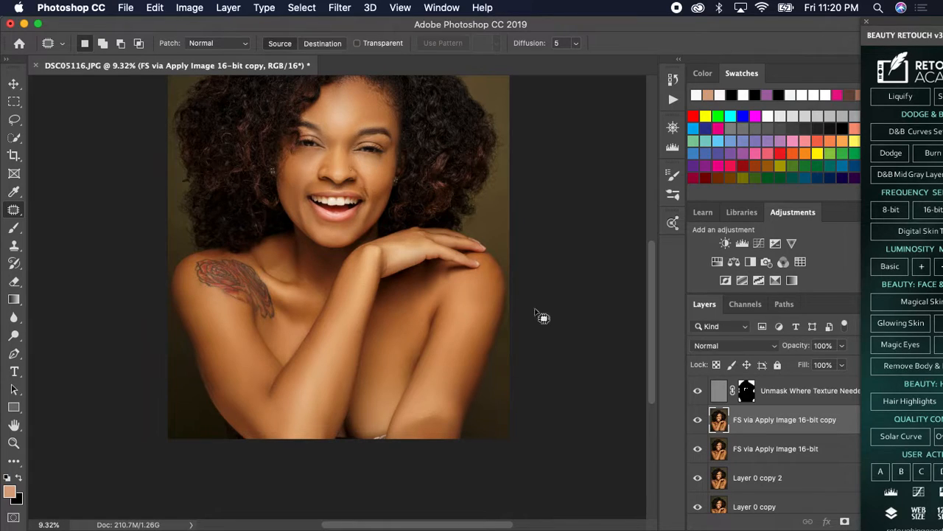
Duplicate the FS via Apply Image 16-bit copy layer and choose the Dodge Tool with a 45-pixel brush for the eyes.
key(super+j)
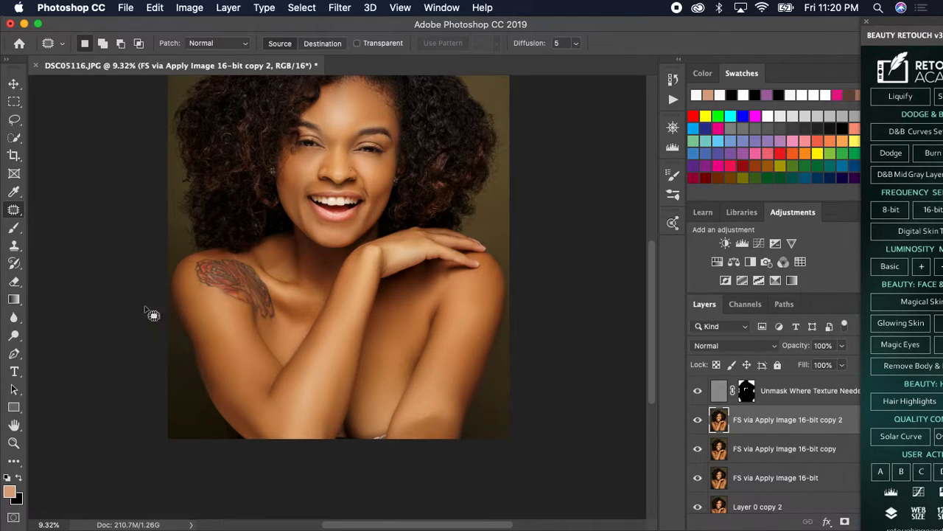
click(14, 212)
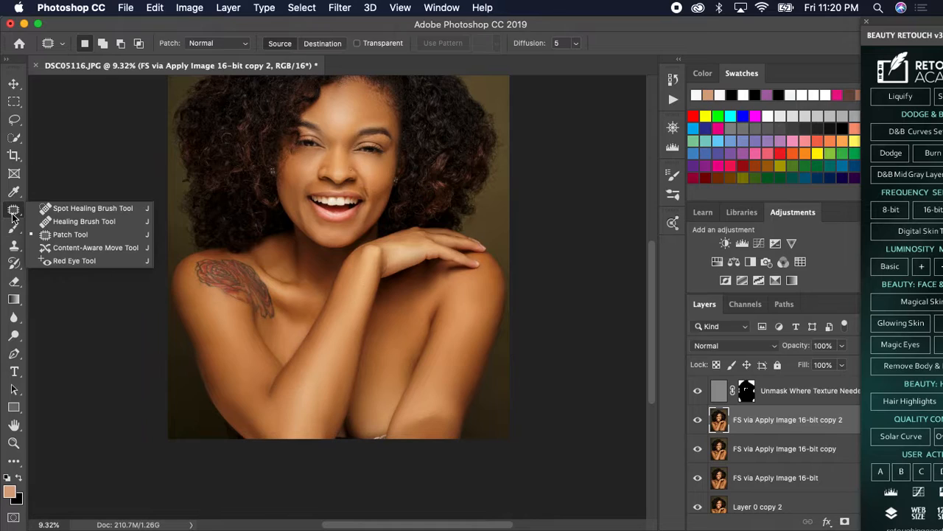
click(15, 228)
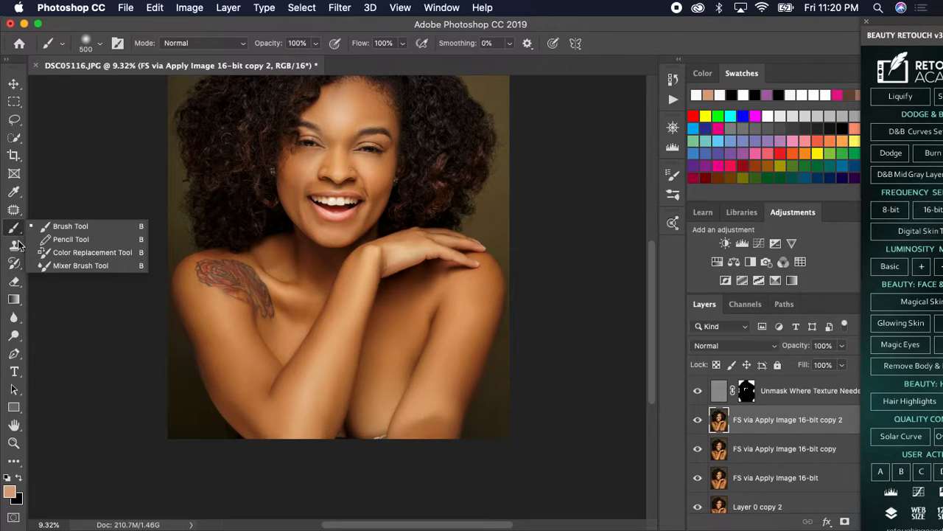
click(13, 335)
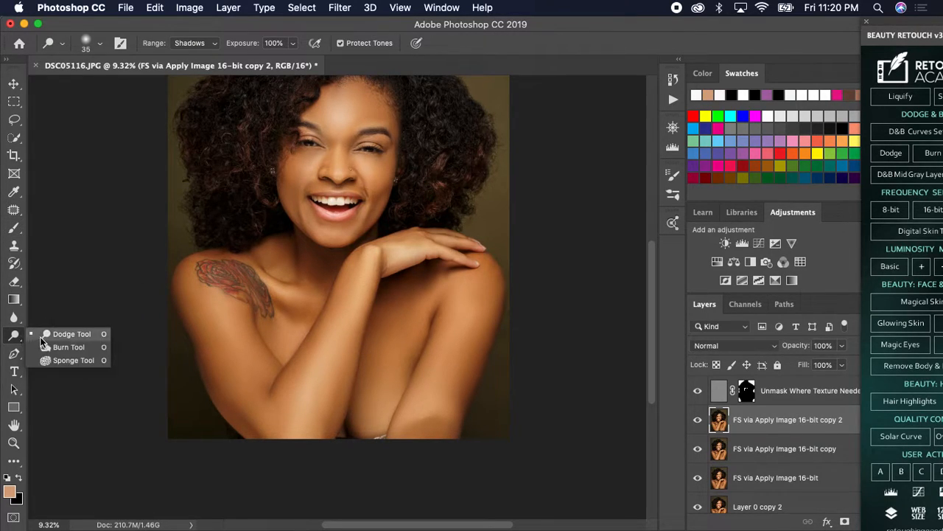
click(50, 334)
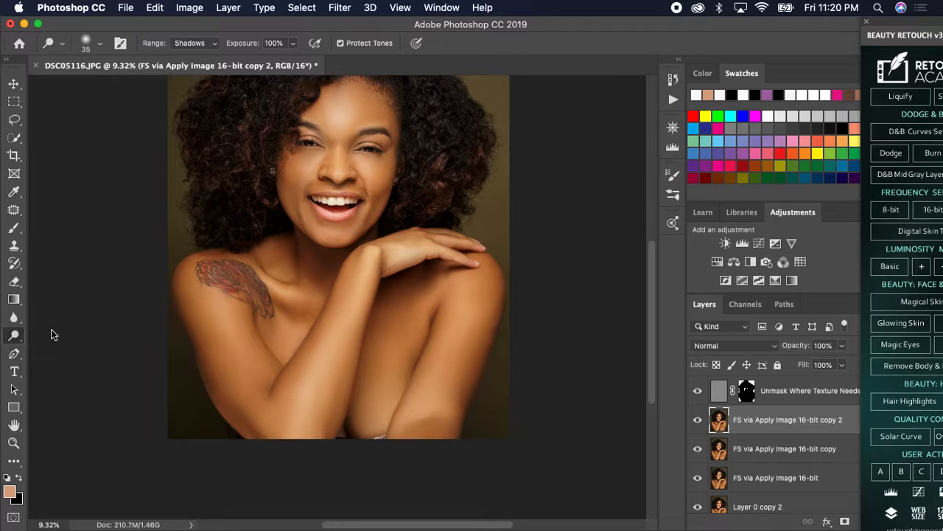
key(super+plus)
key(super+plus)
key(super+plus)
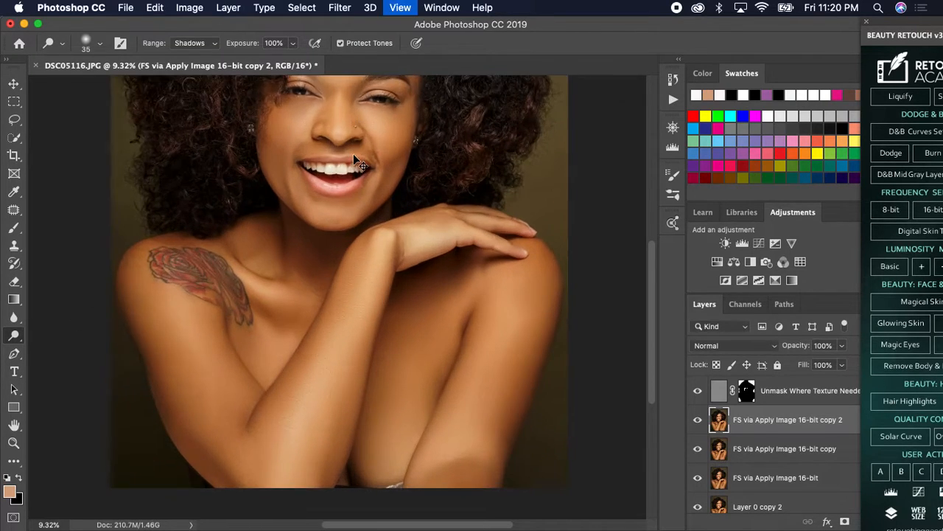
scroll(353, 156, up, 10)
scroll(353, 160, up, 3)
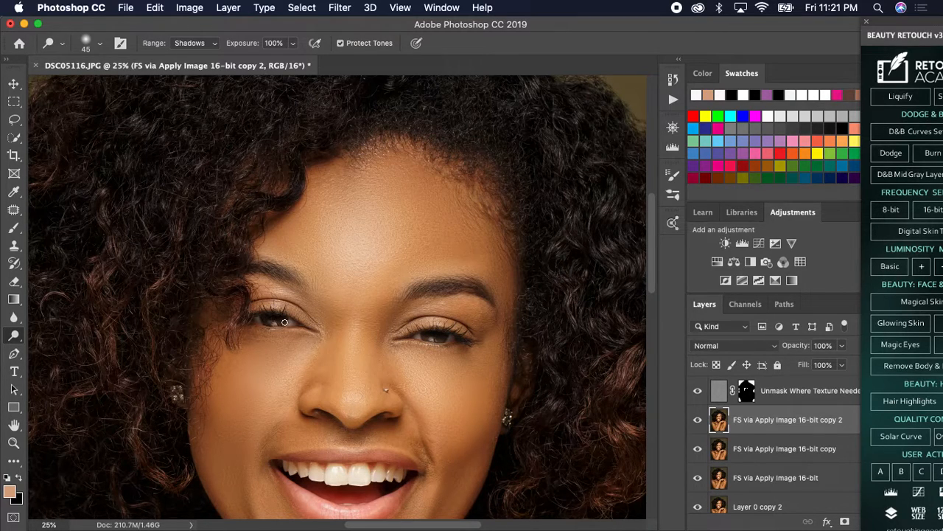
scroll(473, 389, down, 2)
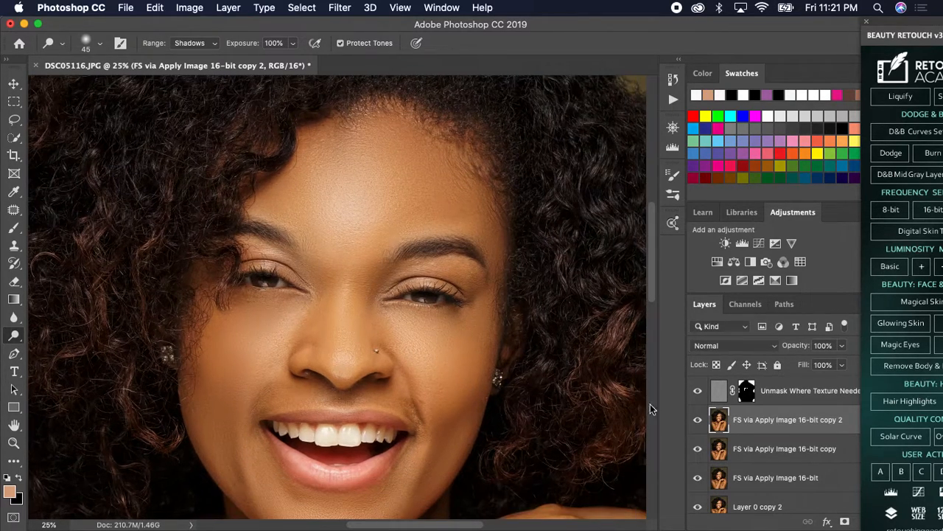
Open the Liquify filter on the duplicated layer and set the face's Jawline to -49.
click(340, 8)
click(373, 120)
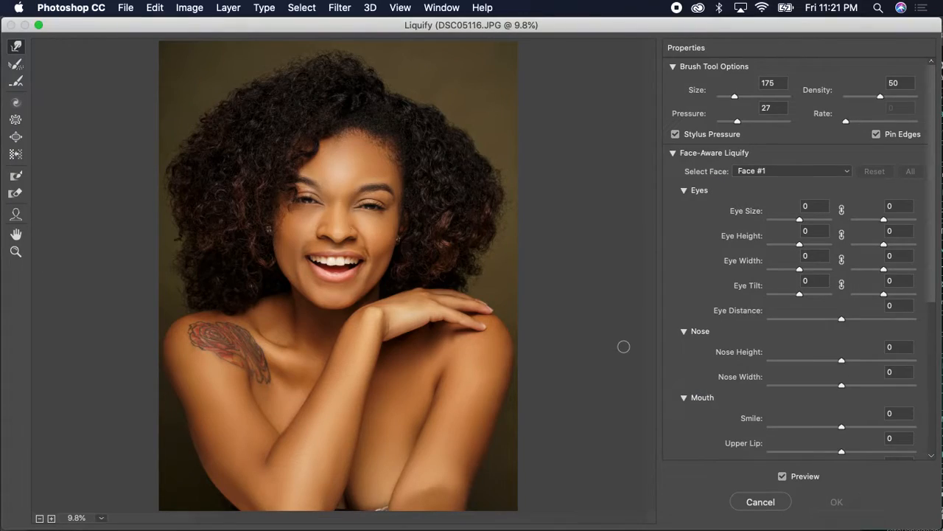
scroll(789, 362, down, 5)
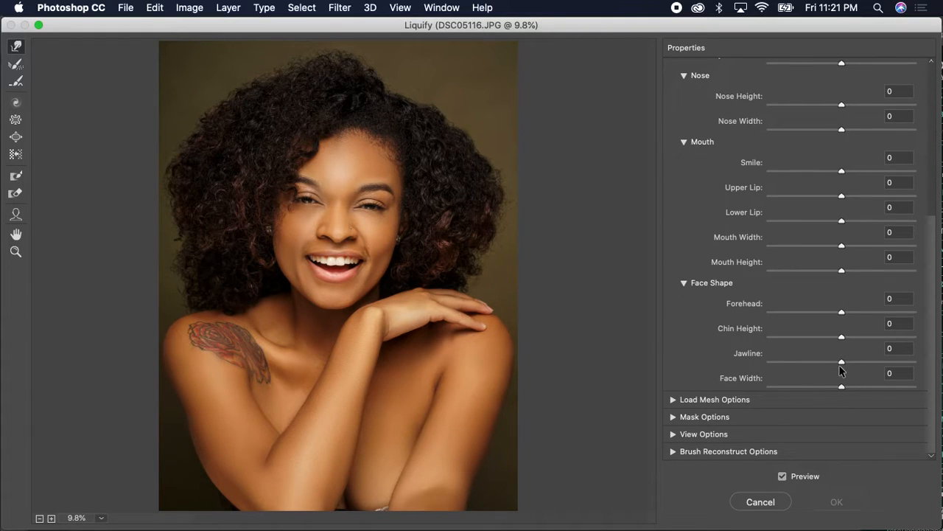
drag(842, 367, 811, 355)
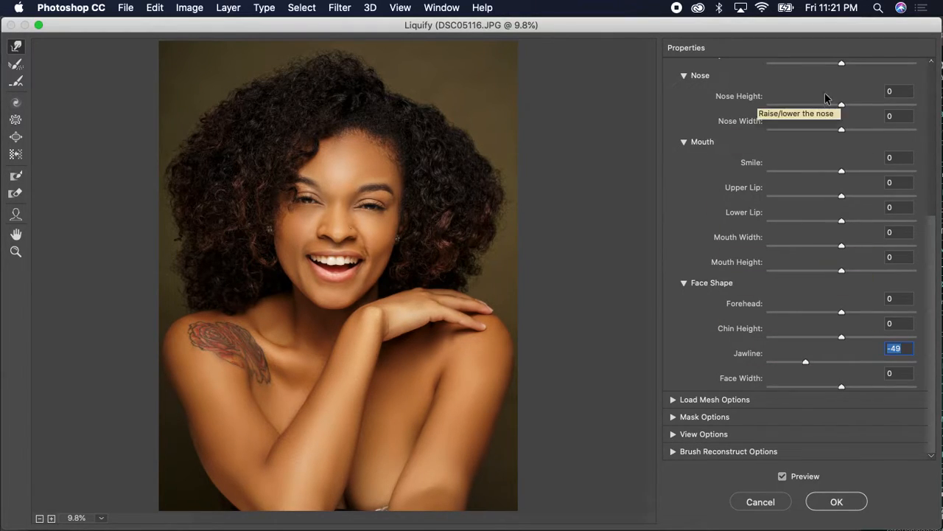
In Face-Aware Liquify, set Eye Height to -15 for the left eye and 36 for the right, and Eye Tilt to -1 and 54.
scroll(828, 201, up, 6)
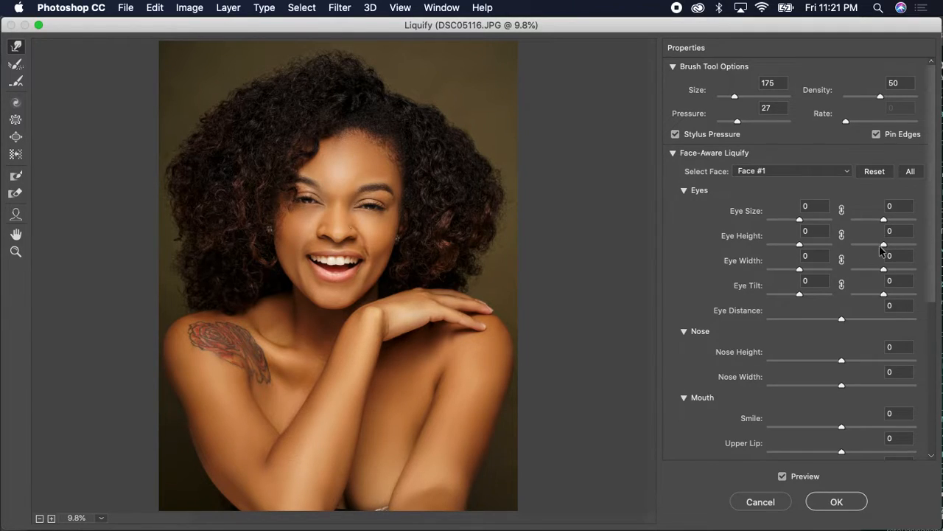
mouse_move(884, 246)
mouse_down()
mouse_move(906, 245)
mouse_move(894, 244)
mouse_up()
drag(800, 247, 794, 246)
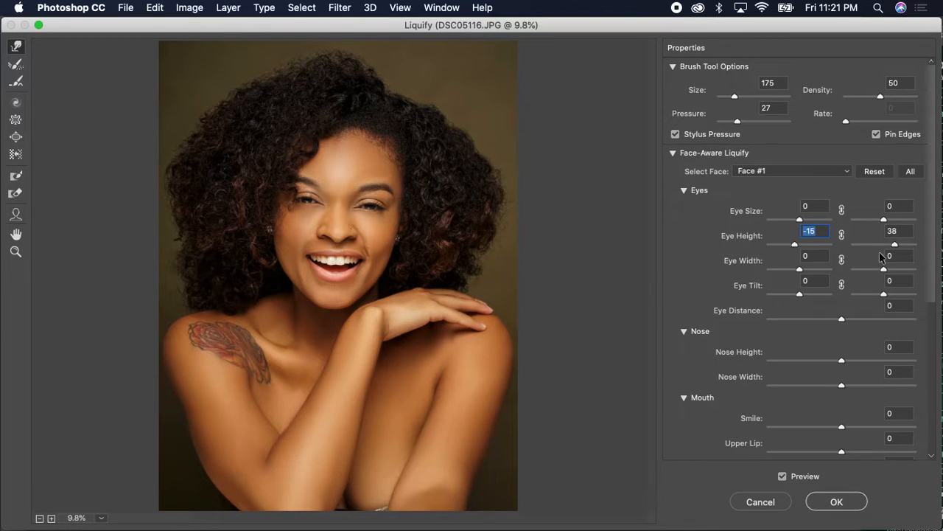
drag(885, 295, 899, 290)
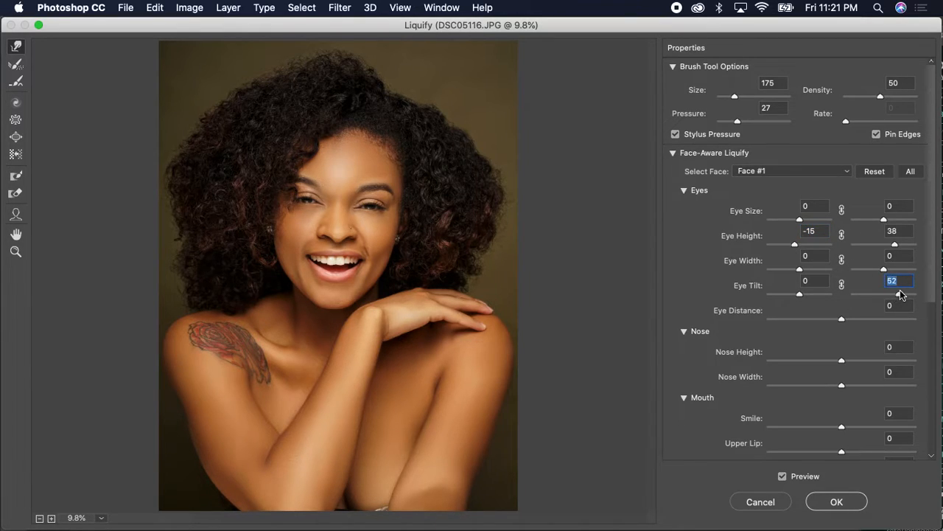
mouse_move(801, 295)
mouse_down()
mouse_move(813, 295)
mouse_move(799, 294)
mouse_up()
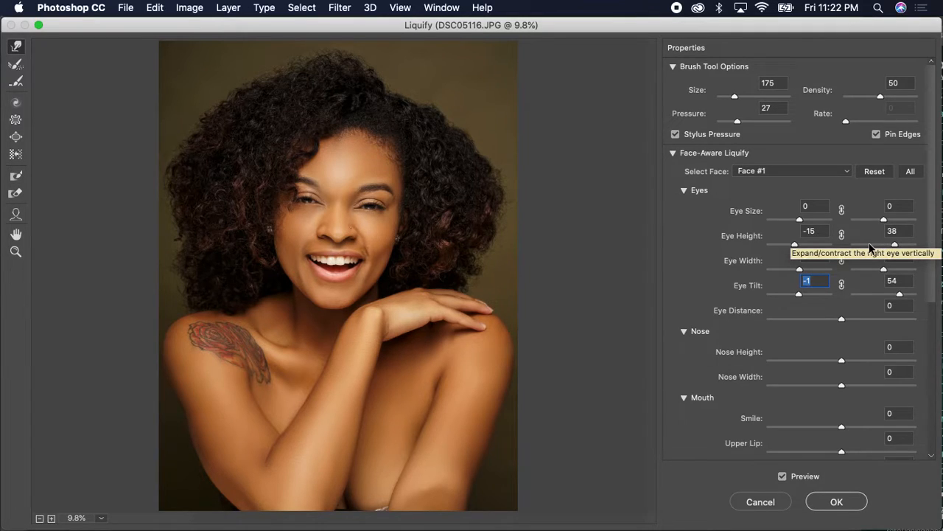
click(892, 251)
drag(895, 247, 896, 248)
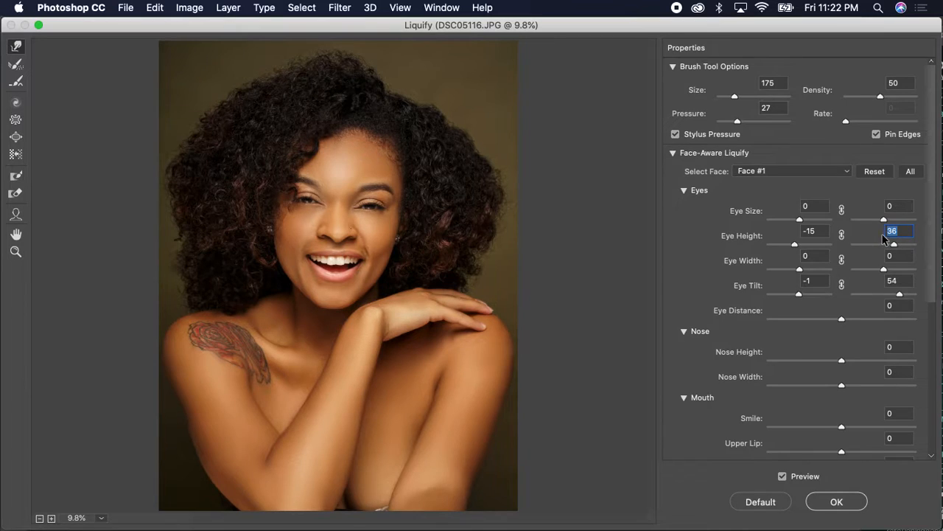
Examine the reshaped eyes, nose and mouth up close in the Liquify preview.
key(super+equal)
key(super+equal)
key(super+equal)
key(super+equal)
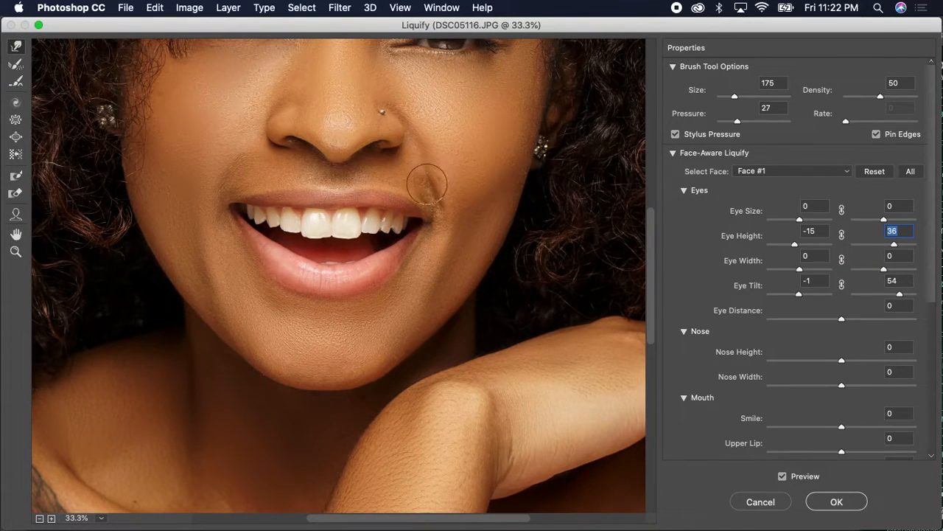
scroll(429, 191, up, 15)
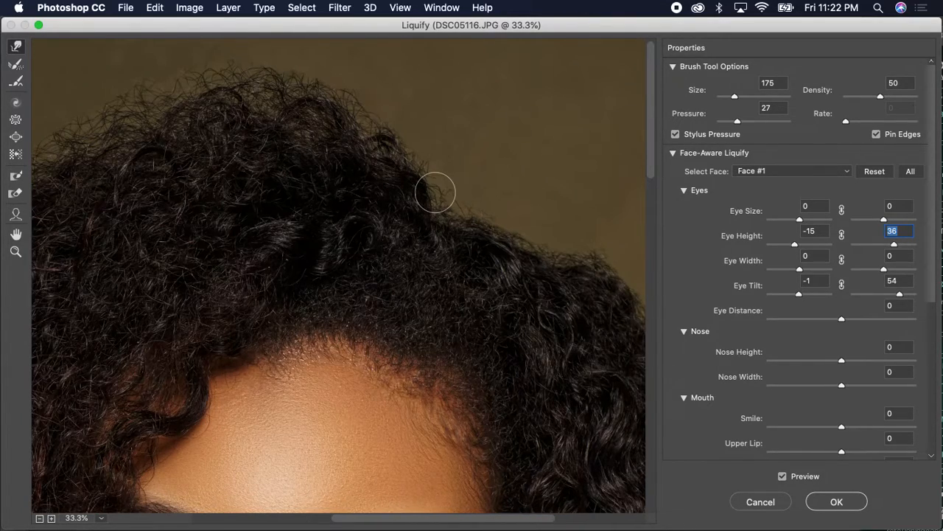
scroll(434, 192, down, 8)
scroll(435, 192, down, 20)
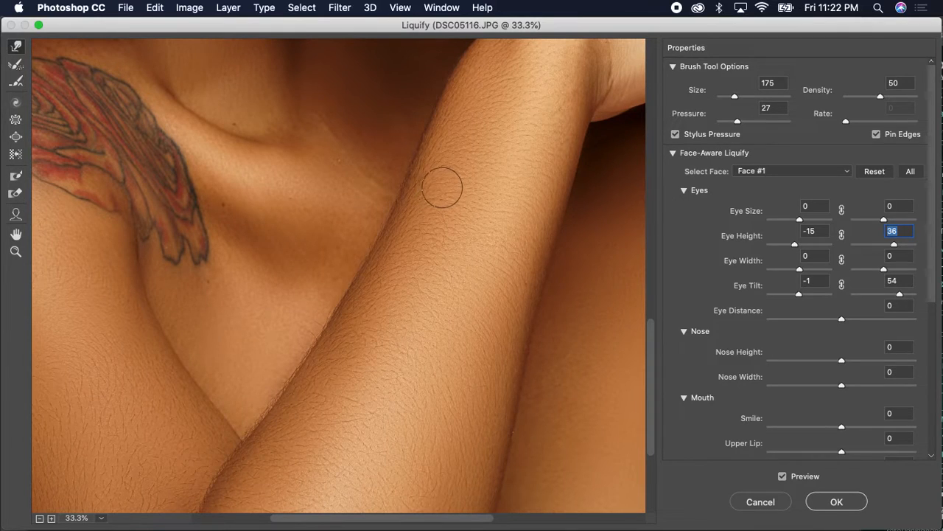
key(space)
drag(442, 181, 432, 439)
drag(510, 189, 438, 447)
scroll(481, 313, up, 2)
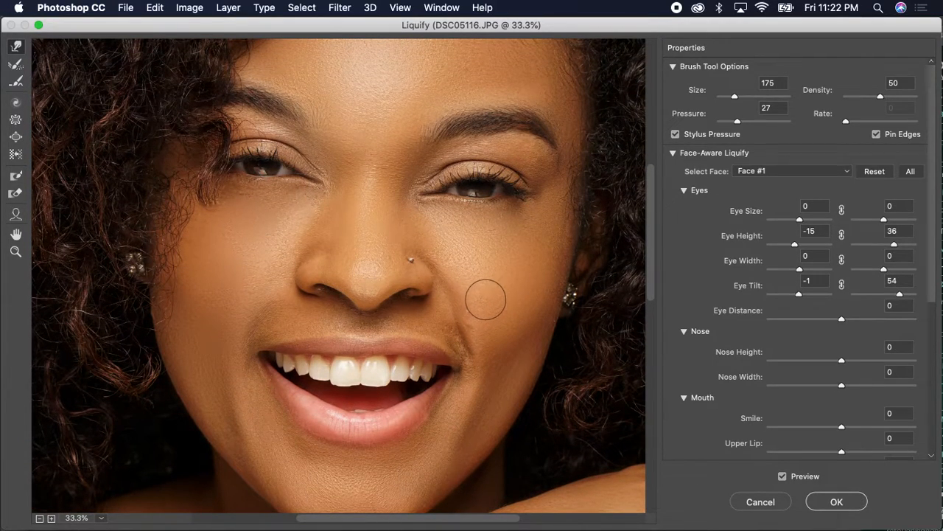
Set the face's Nose Width to -45 in Face-Aware Liquify and apply the filter to the duplicated layer.
key(super+0)
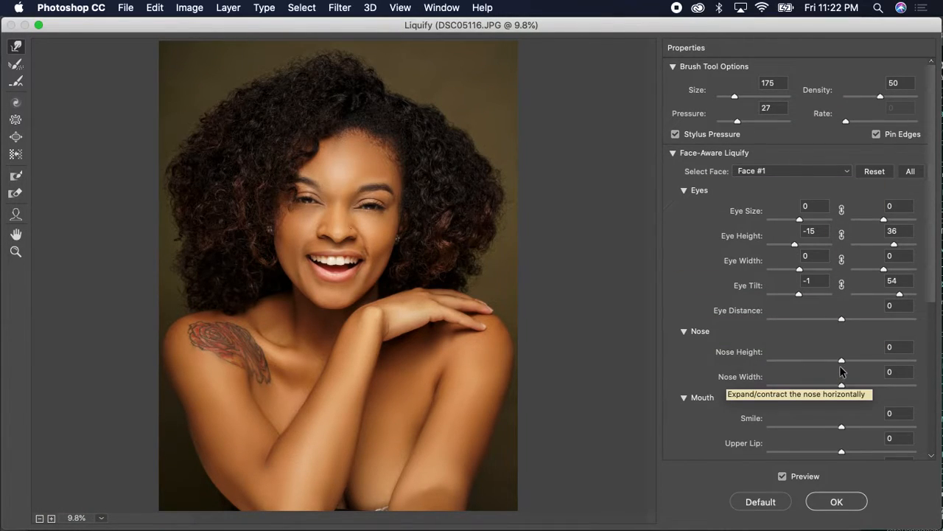
drag(841, 386, 821, 389)
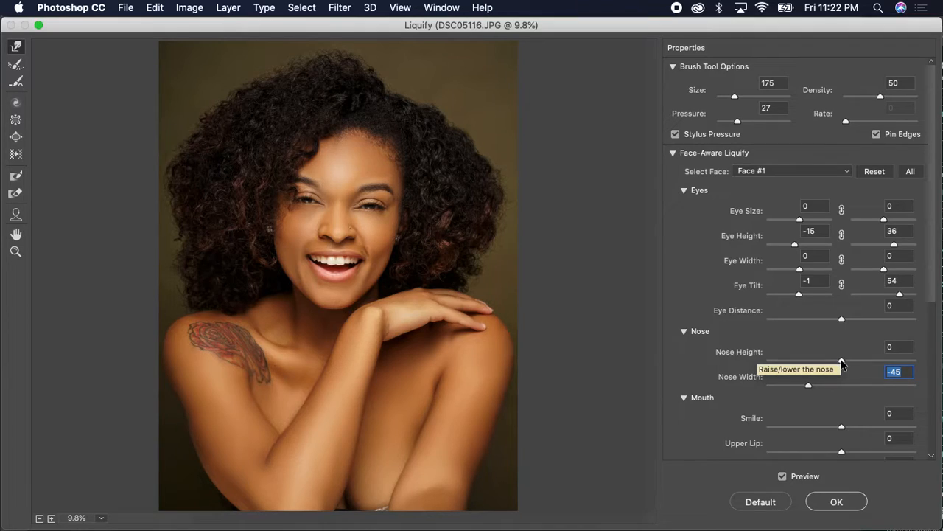
click(833, 495)
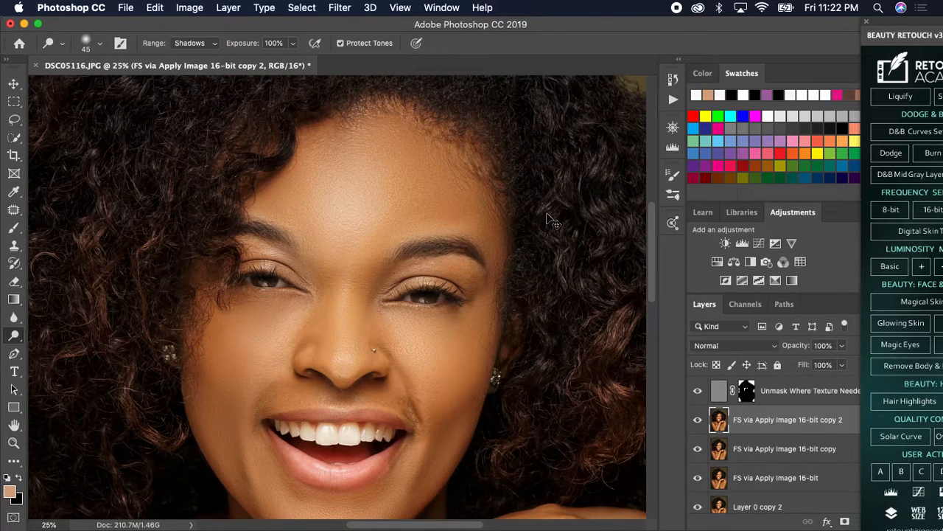
Bring the whole portrait into view and close the Beauty Retouch panel.
scroll(558, 219, down, 5)
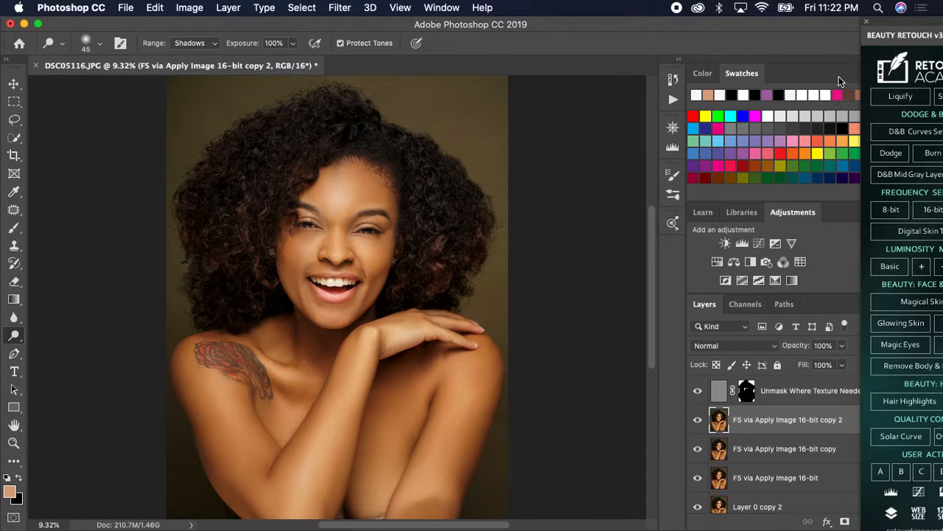
click(866, 22)
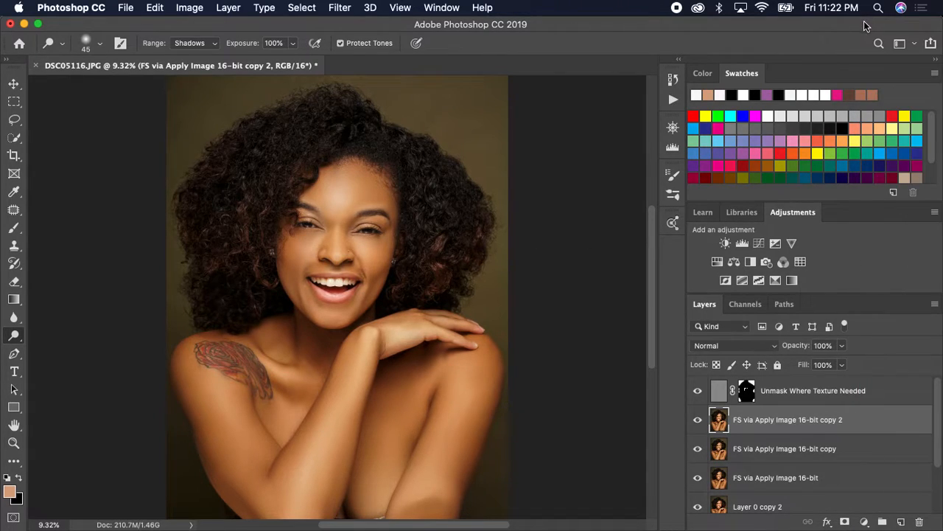